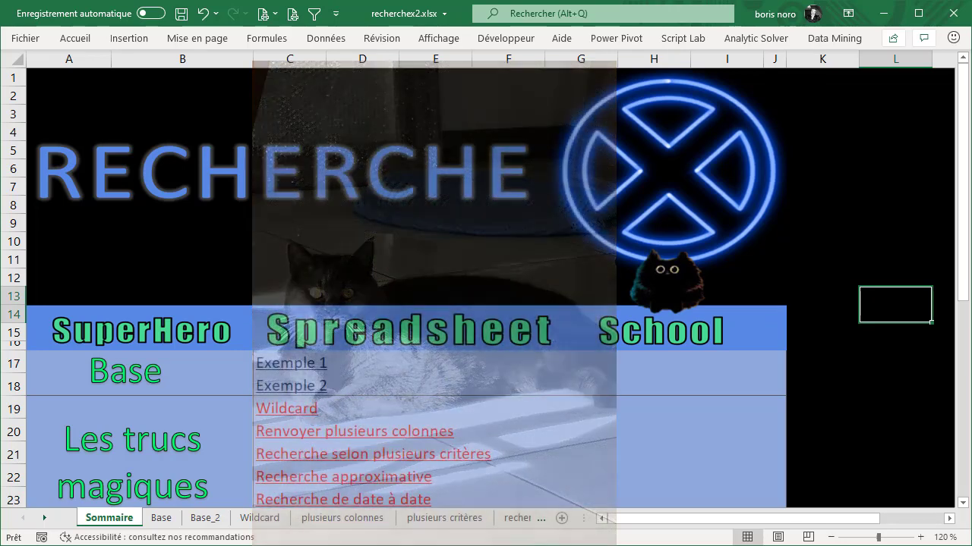
Look over the Base and Les trucs magiques sections of the Sommaire sheet.
{"action": "left_click_drag", "start_coordinate": [91, 372], "coordinate": [189, 369]}
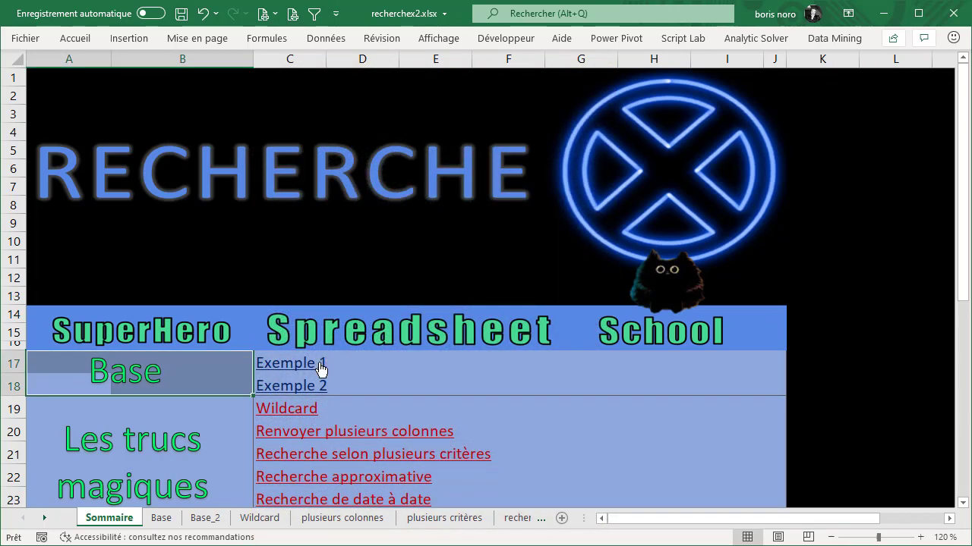
{"action": "scroll", "coordinate": [532, 389], "scroll_direction": "down", "scroll_amount": 1}
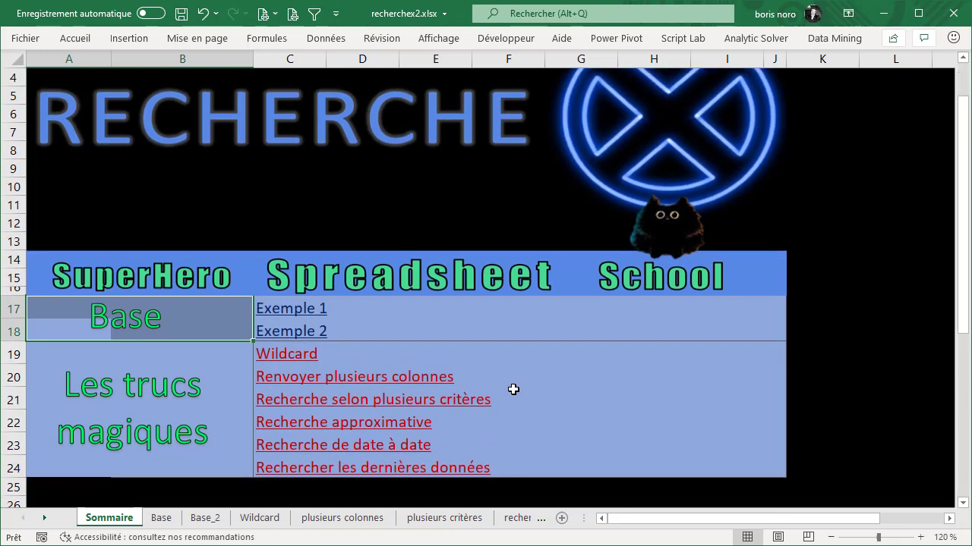
{"action": "left_click", "coordinate": [45, 358]}
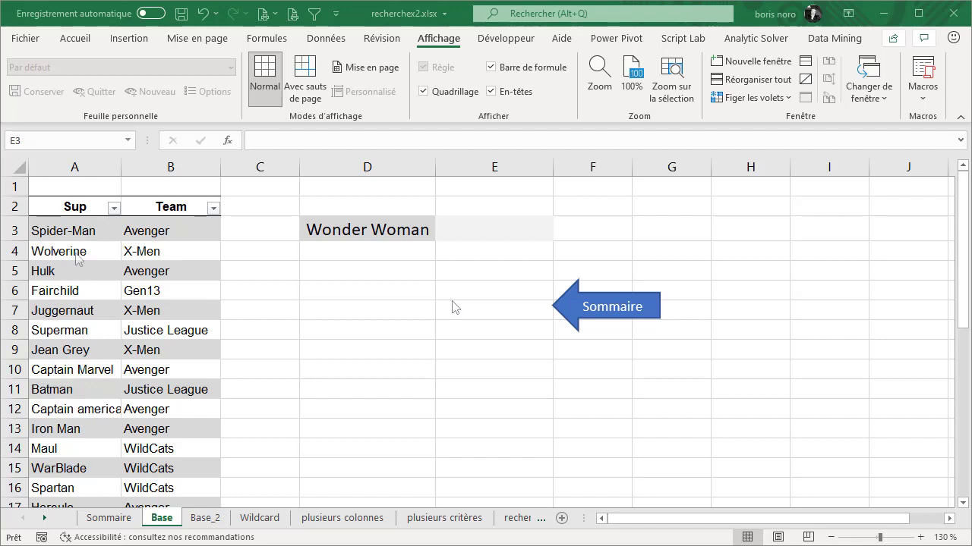
Examine the Sup and Team columns and the superhero choice list in cell D3 of the Base sheet.
{"action": "left_click", "coordinate": [76, 199]}
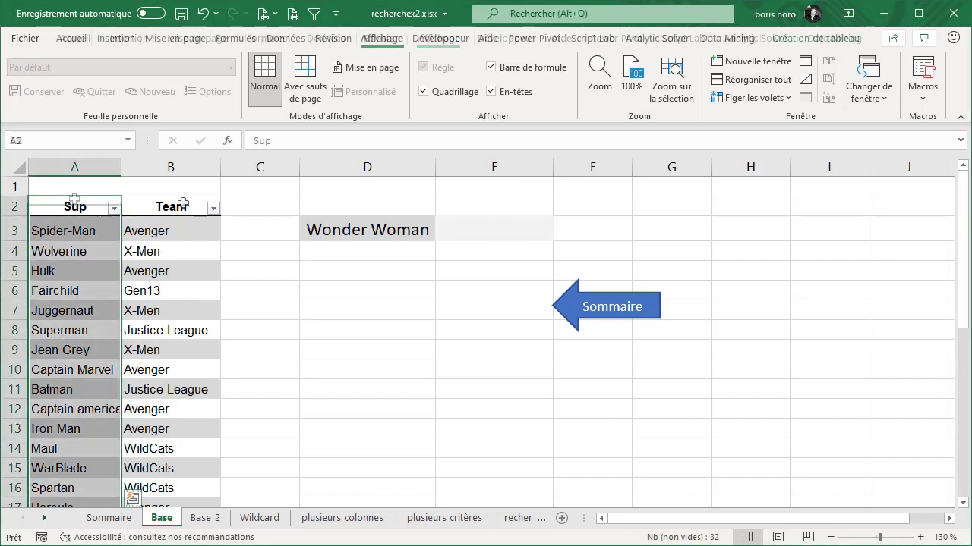
{"action": "left_click", "coordinate": [182, 196]}
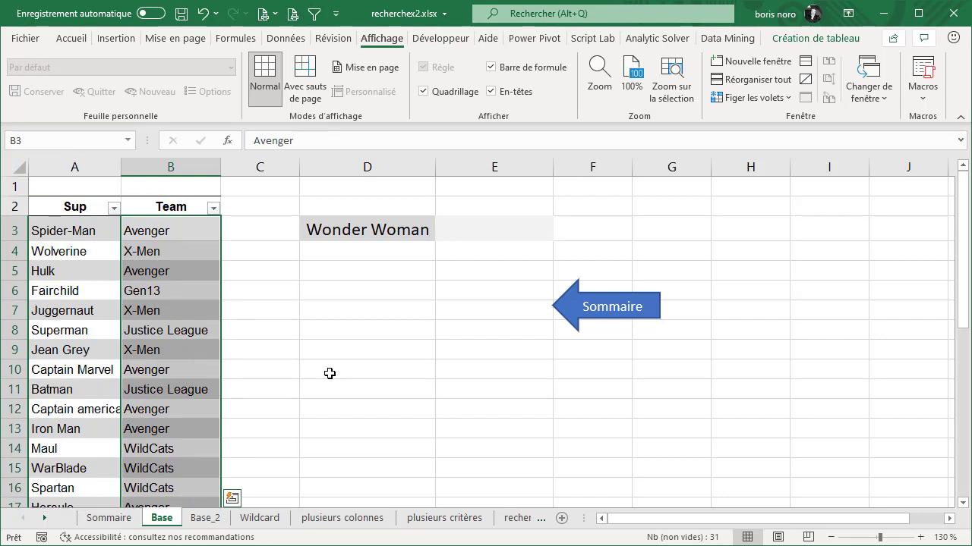
{"action": "left_click", "coordinate": [375, 225]}
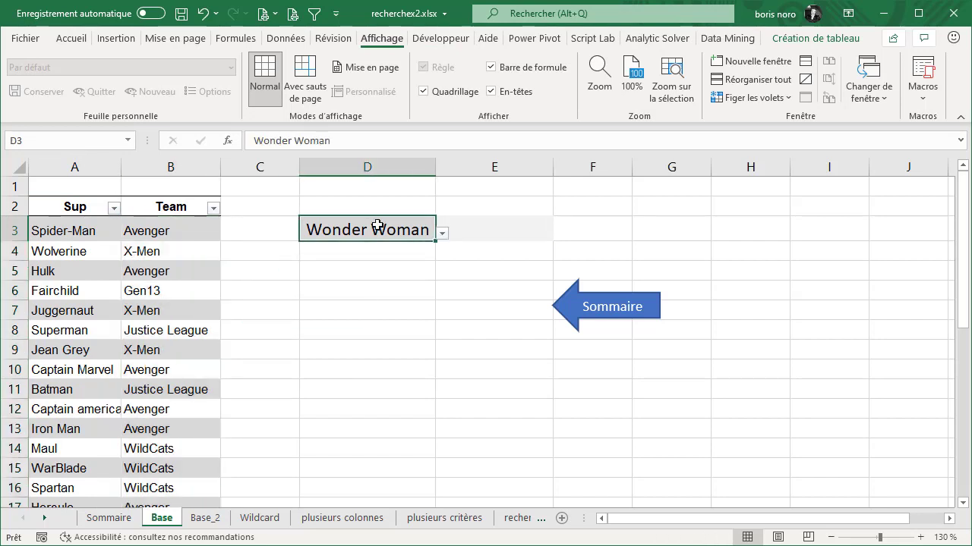
{"action": "left_click", "coordinate": [441, 236]}
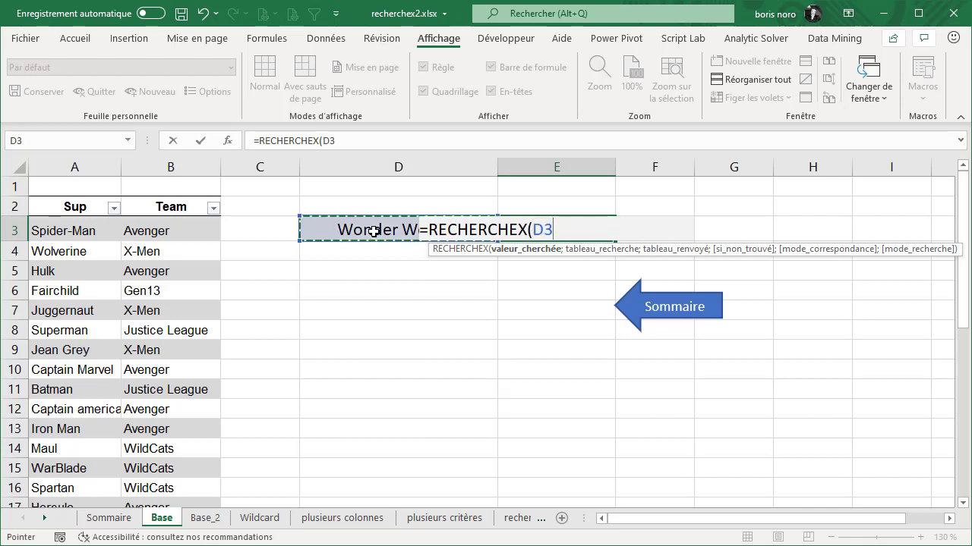
Enter =RECHERCHEX(D3;Tableau1[Sup];Tableau1[Team]) in cell E3 of the Base sheet to look up the superhero's team.
{"action": "left_click", "coordinate": [373, 231]}
{"action": "type", "text": ";"}
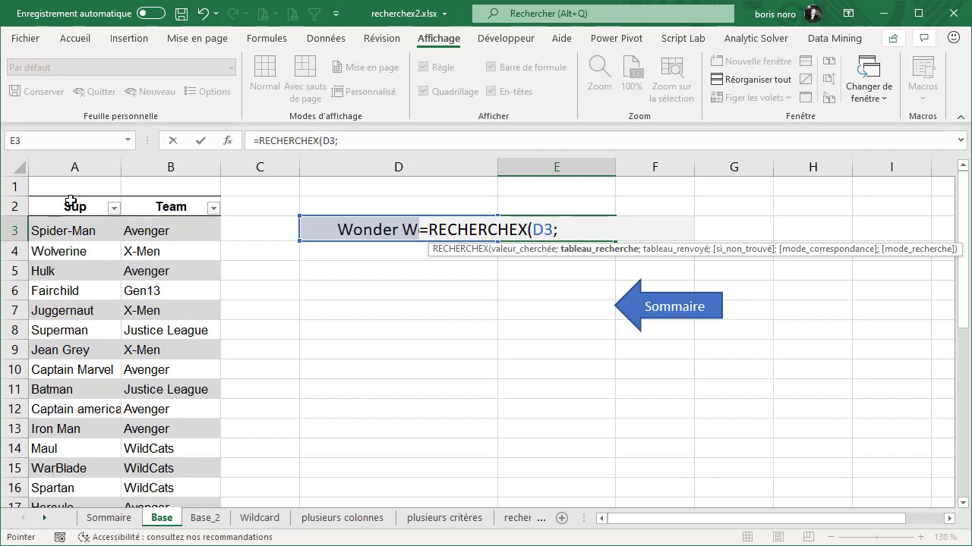
{"action": "left_click", "coordinate": [71, 197]}
{"action": "type", "text": ";"}
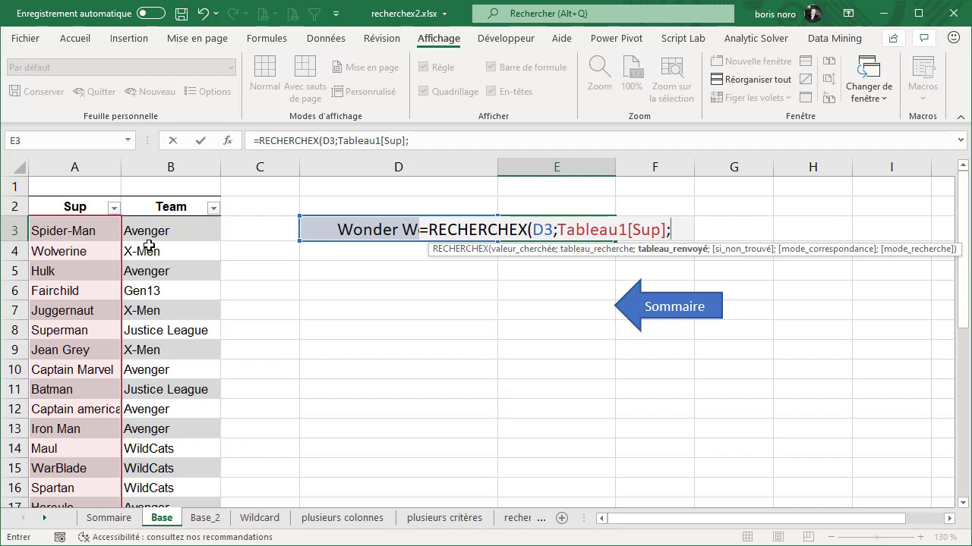
{"action": "left_click", "coordinate": [183, 202]}
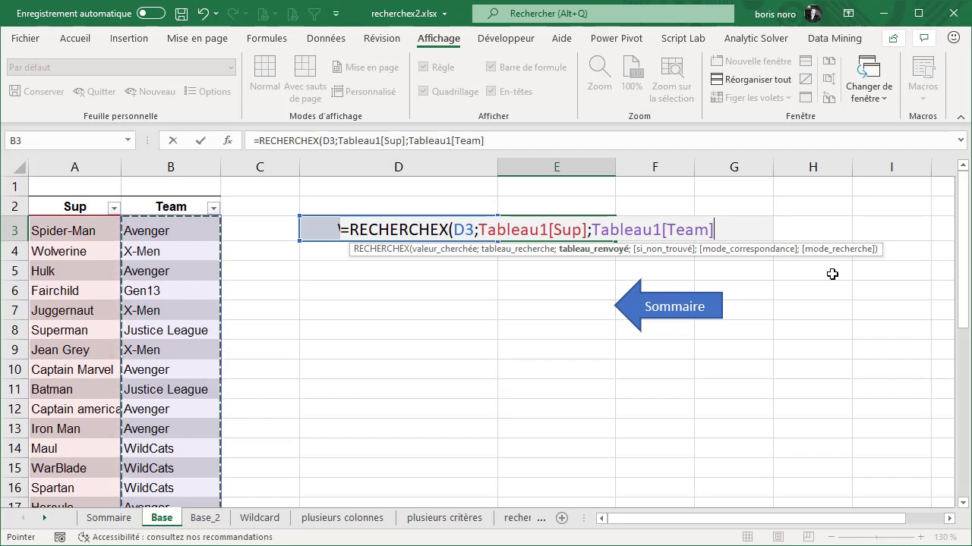
{"action": "type", "text": ")"}
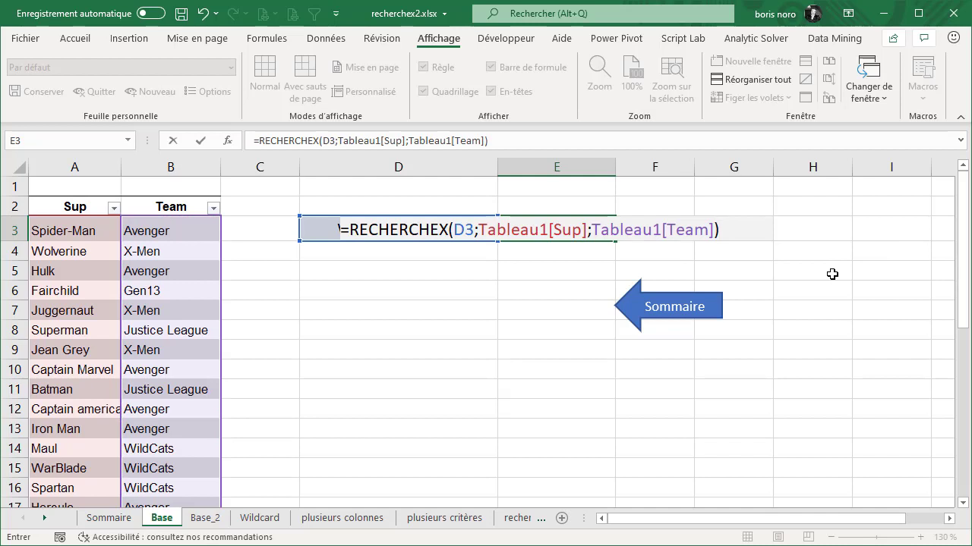
{"action": "key", "text": "Return"}
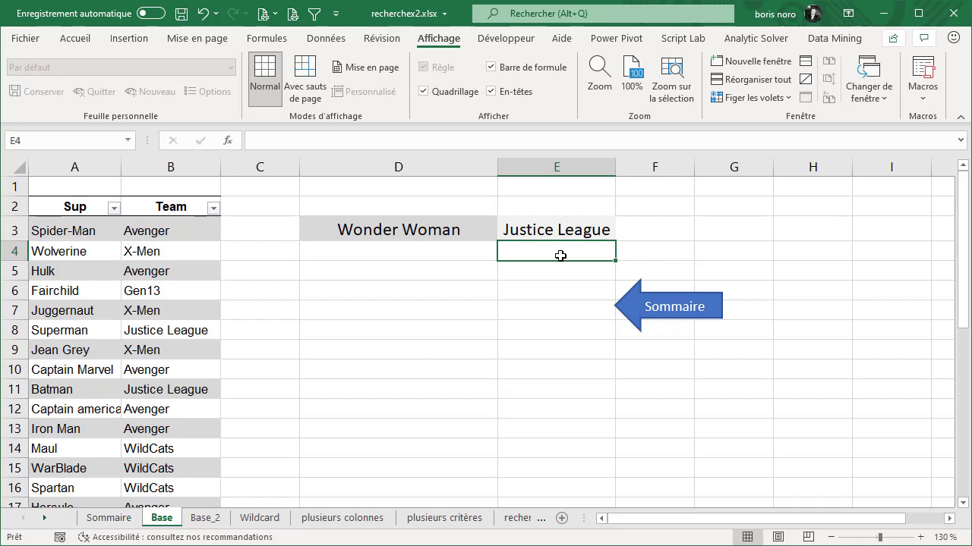
Choose Thor as the superhero in cell D3.
{"action": "left_click", "coordinate": [426, 231]}
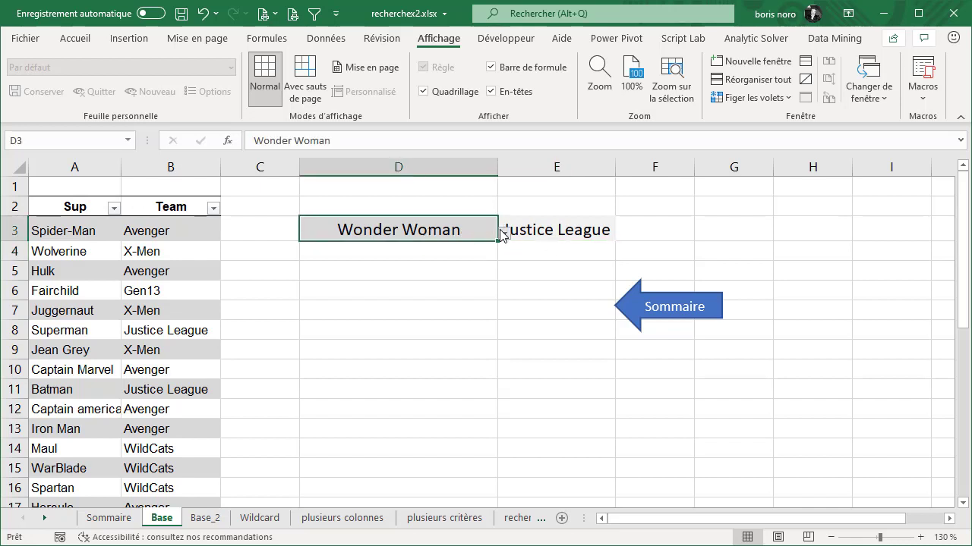
{"action": "left_click", "coordinate": [502, 234]}
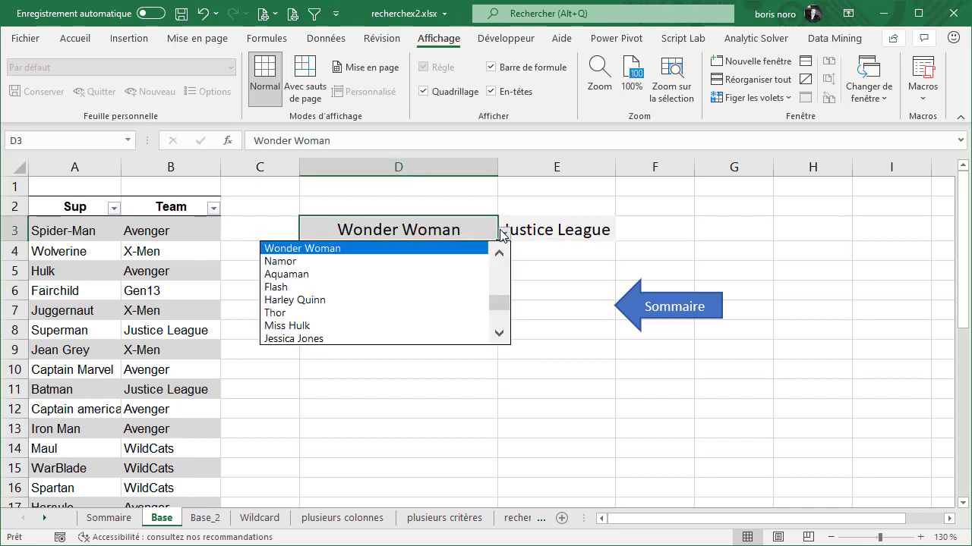
{"action": "left_click", "coordinate": [423, 313]}
{"action": "left_click", "coordinate": [570, 246]}
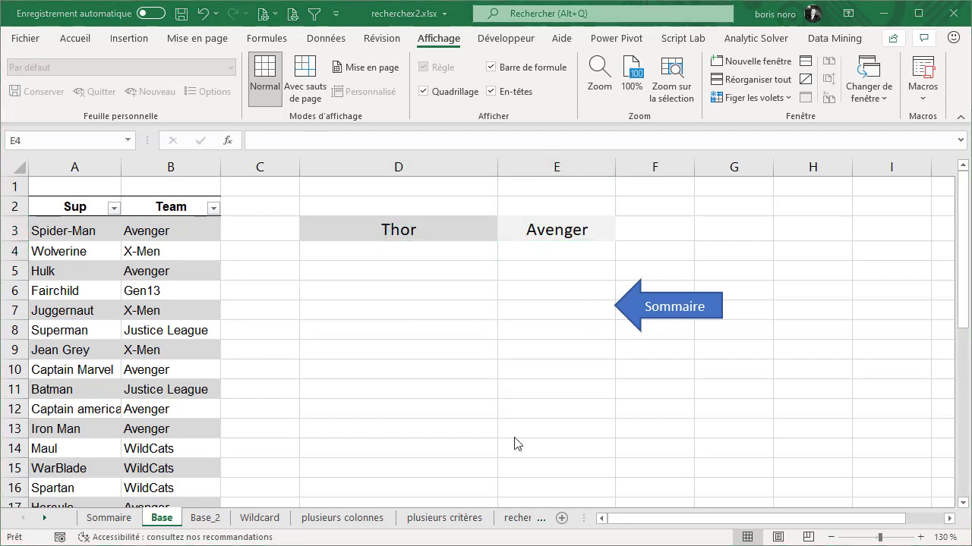
Replace the formula in E3 with =RECHERCHEV(D3;Tableau1[#Tout];2;FAUX) for an exact-match team lookup.
{"action": "left_click", "coordinate": [565, 237]}
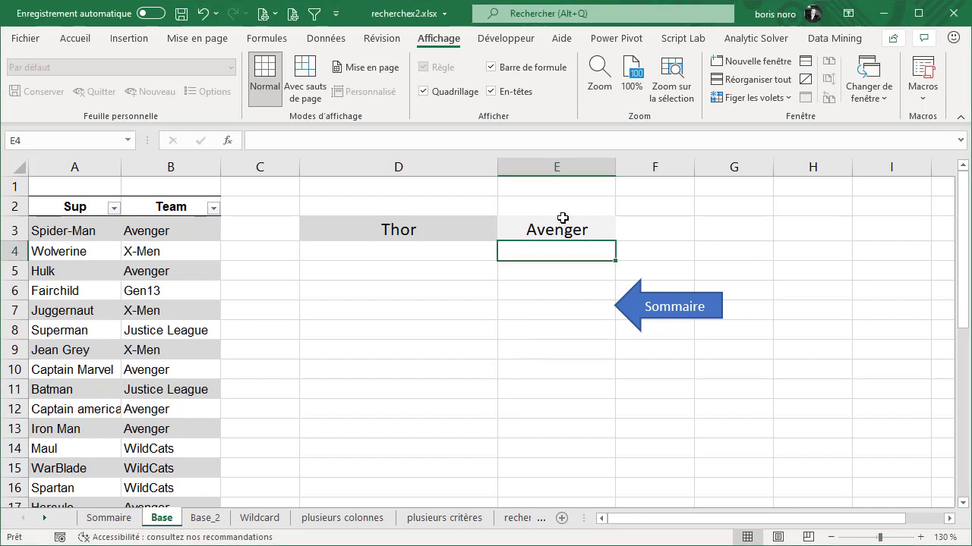
{"action": "key", "text": "Up"}
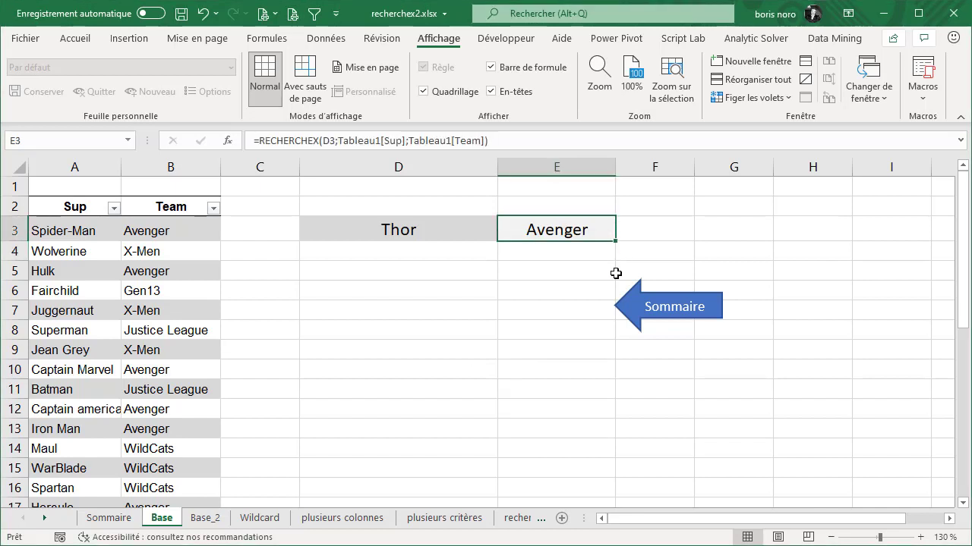
{"action": "key", "text": "Delete"}
{"action": "type", "text": "=RECHERCHEV("}
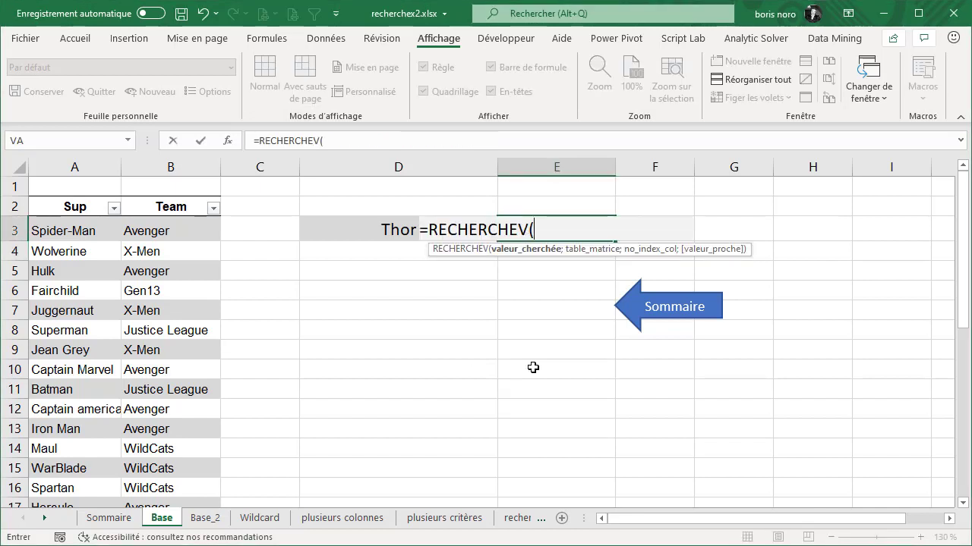
{"action": "left_click", "coordinate": [387, 229]}
{"action": "type", "text": ";"}
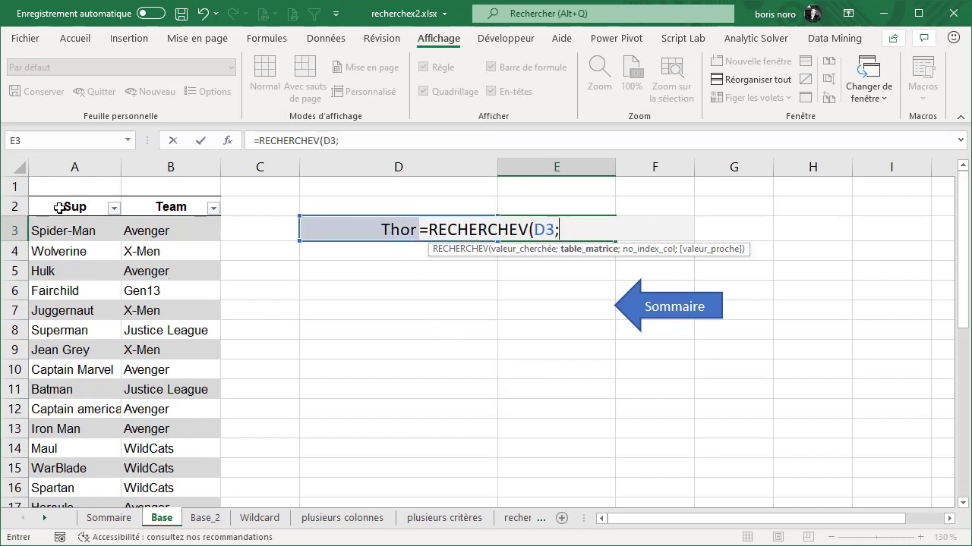
{"action": "left_click_drag", "start_coordinate": [59, 208], "coordinate": [191, 488]}
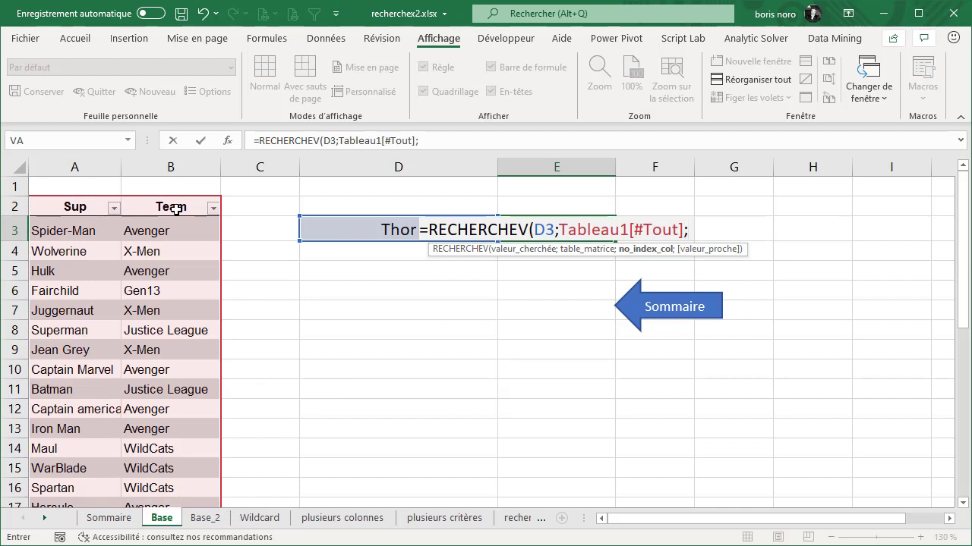
{"action": "type", "text": "2;"}
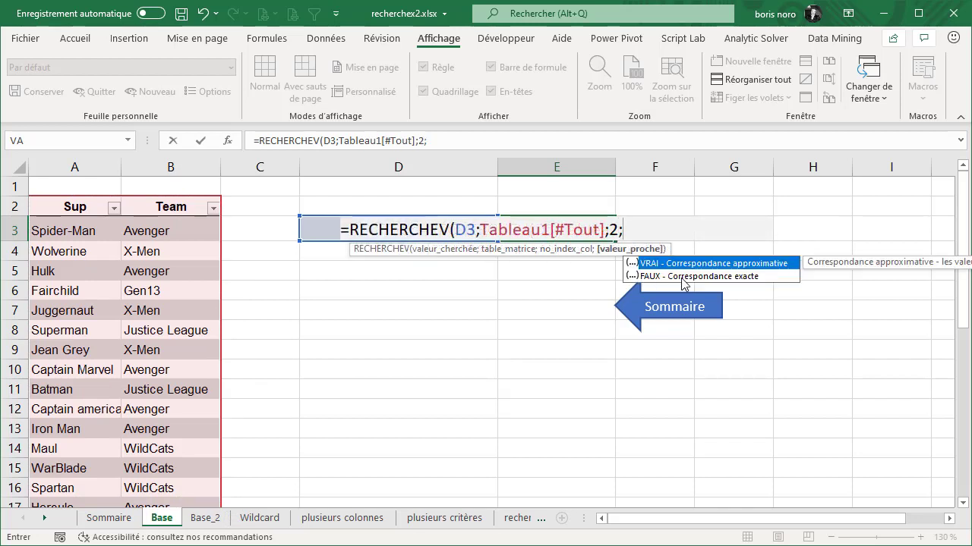
{"action": "double_click", "coordinate": [690, 278]}
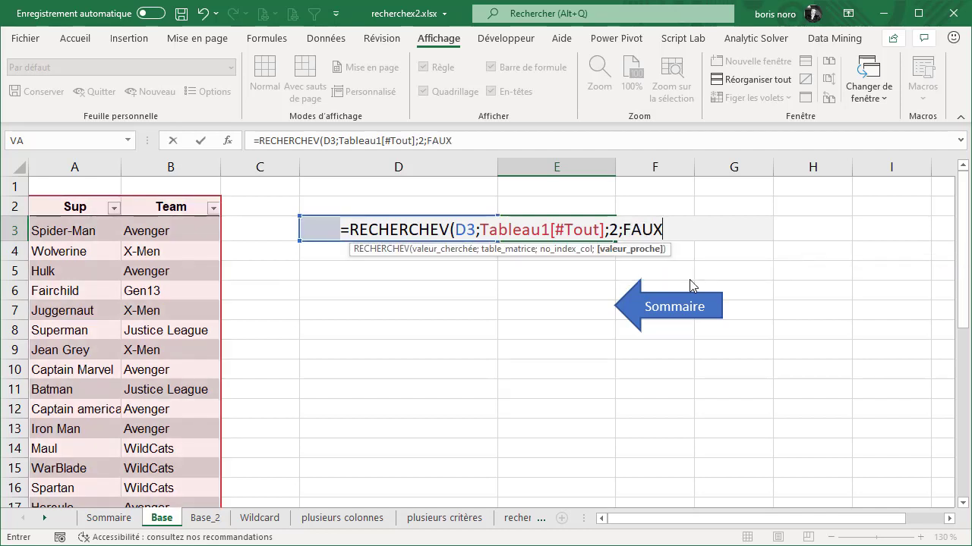
{"action": "type", "text": ")"}
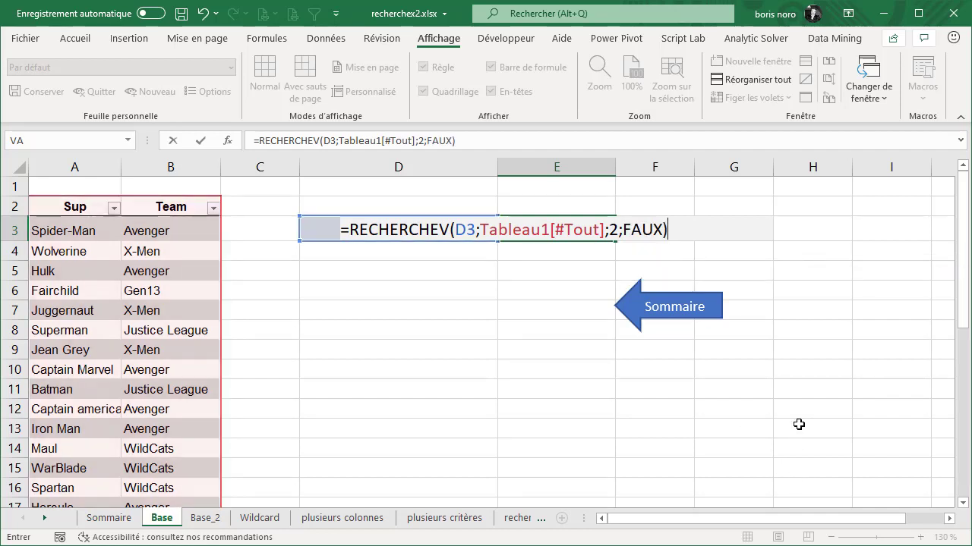
{"action": "key", "text": "Return"}
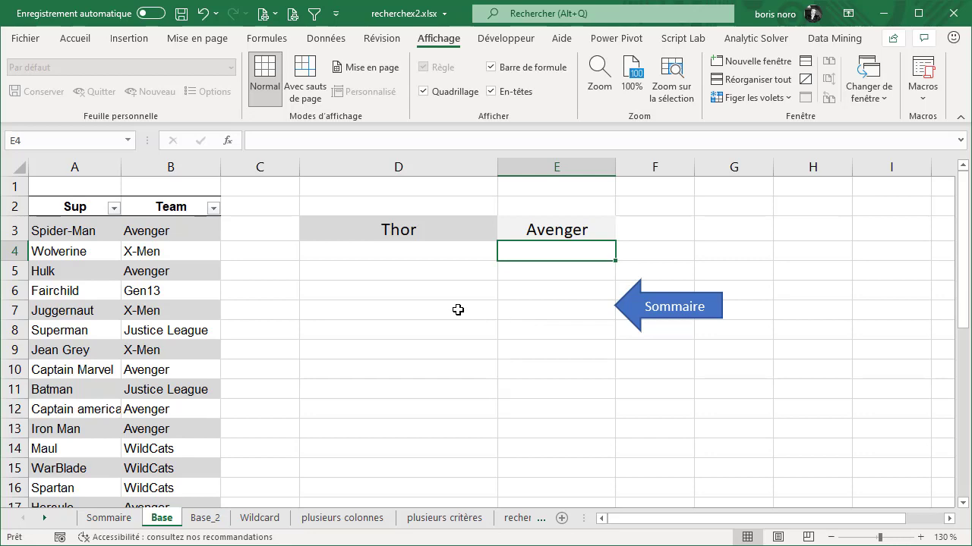
Compare the order of the Team and Sup columns on the Base_2 sheet with the Base sheet.
{"action": "left_click", "coordinate": [209, 523]}
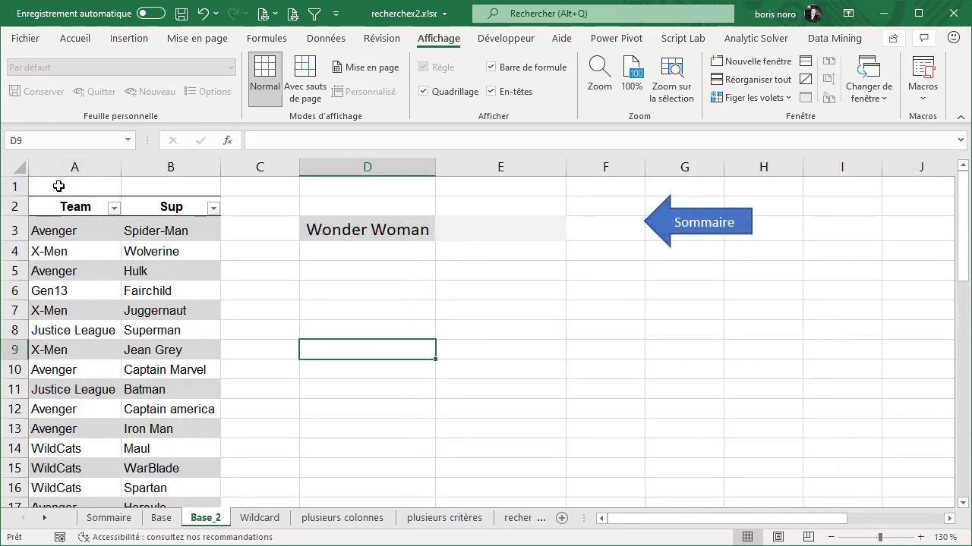
{"action": "left_click", "coordinate": [76, 196]}
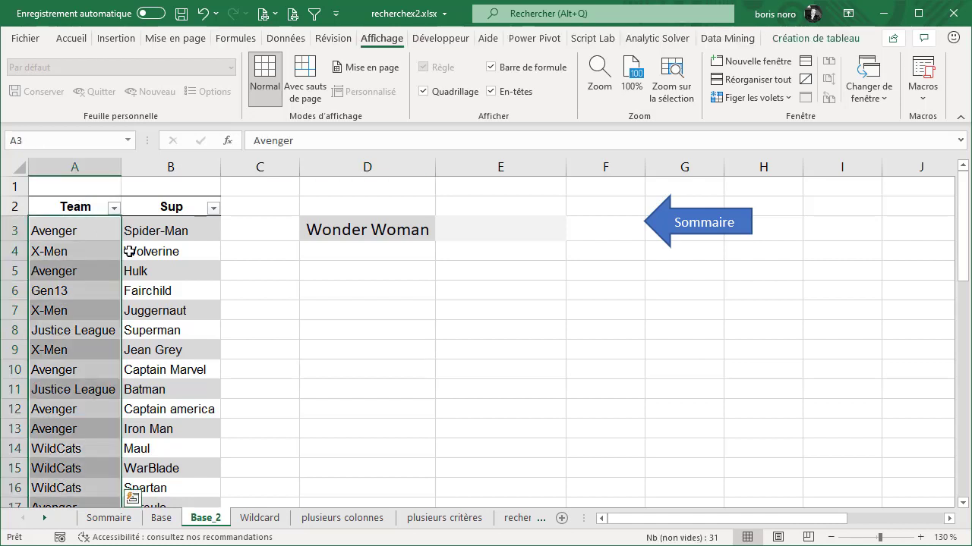
{"action": "left_click", "coordinate": [184, 197]}
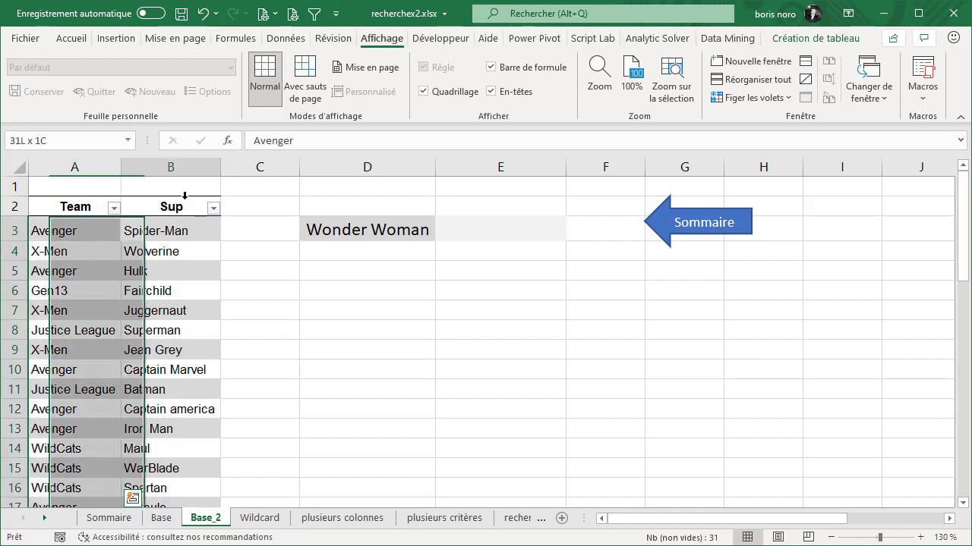
{"action": "left_click", "coordinate": [399, 387]}
{"action": "left_click", "coordinate": [161, 518]}
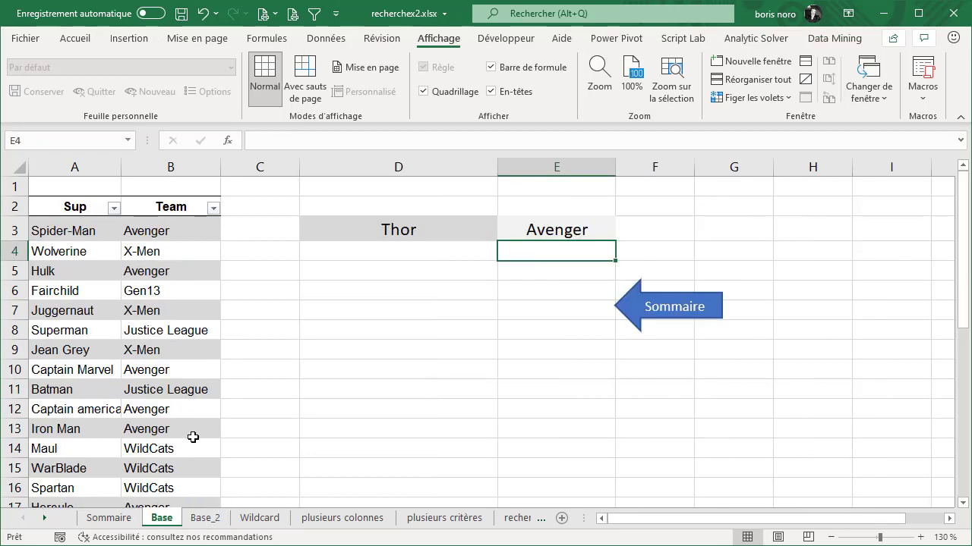
Try a leftward lookup in E3 of the Base_2 sheet with =RECHERCHEV(D3;Tableau2[#Tout];-1;FAUX).
{"action": "key", "text": "ctrl+Page_Down"}
{"action": "left_click", "coordinate": [519, 229]}
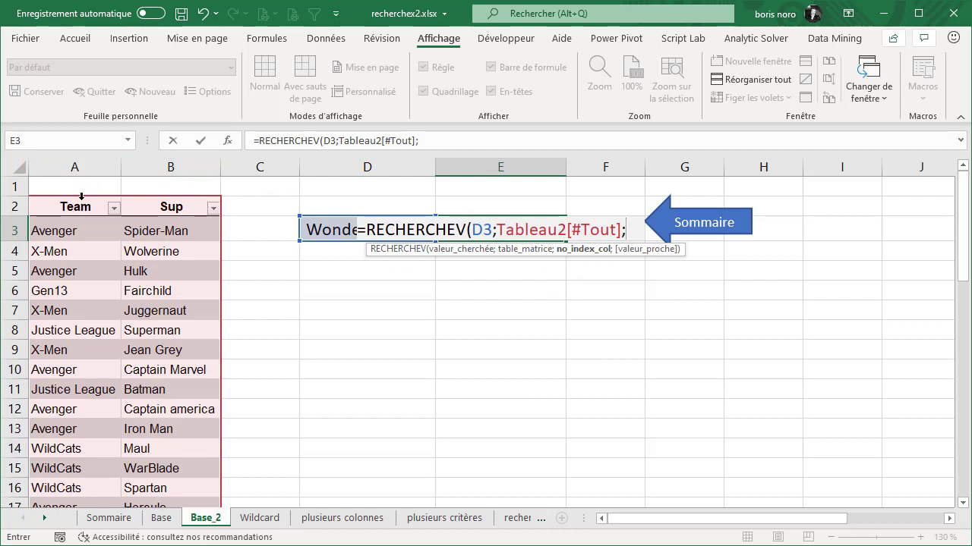
{"action": "type", "text": "-1;FAUX)"}
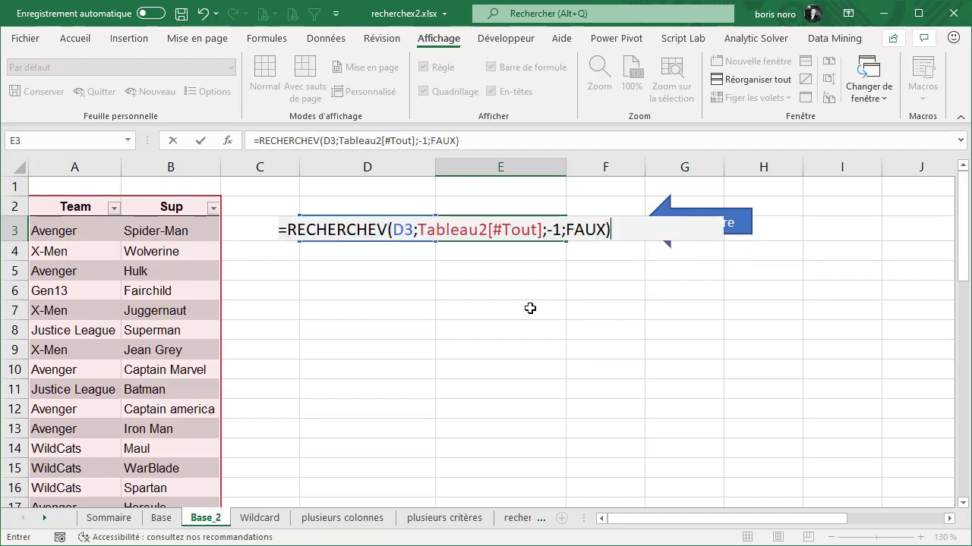
{"action": "key", "text": "Return"}
Replace the formula in E3 of the Base_2 sheet with =RECHERCHEX(D3;Tableau2[Sup];Tableau2[Team]) for a leftward team lookup.
{"action": "key", "text": "Up"}
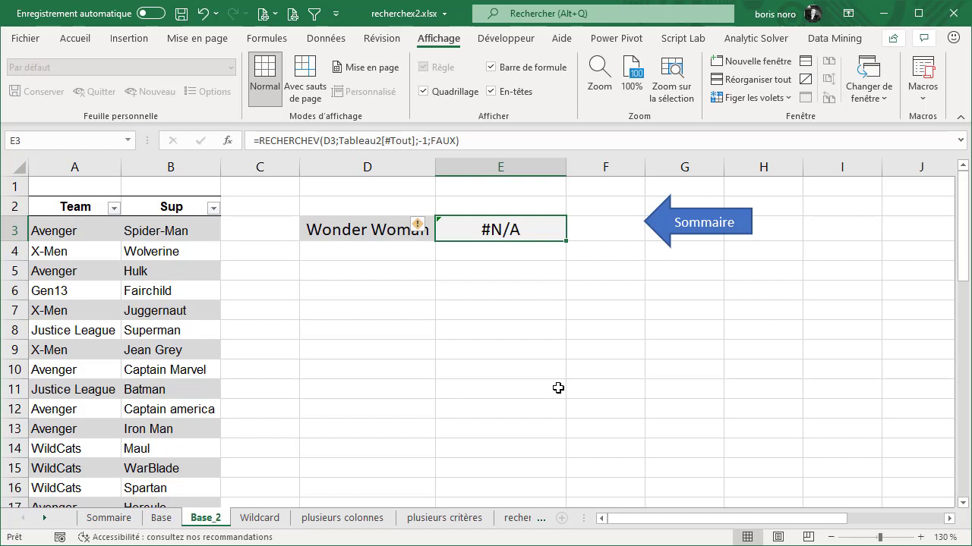
{"action": "key", "text": "Delete"}
{"action": "type", "text": "=re"}
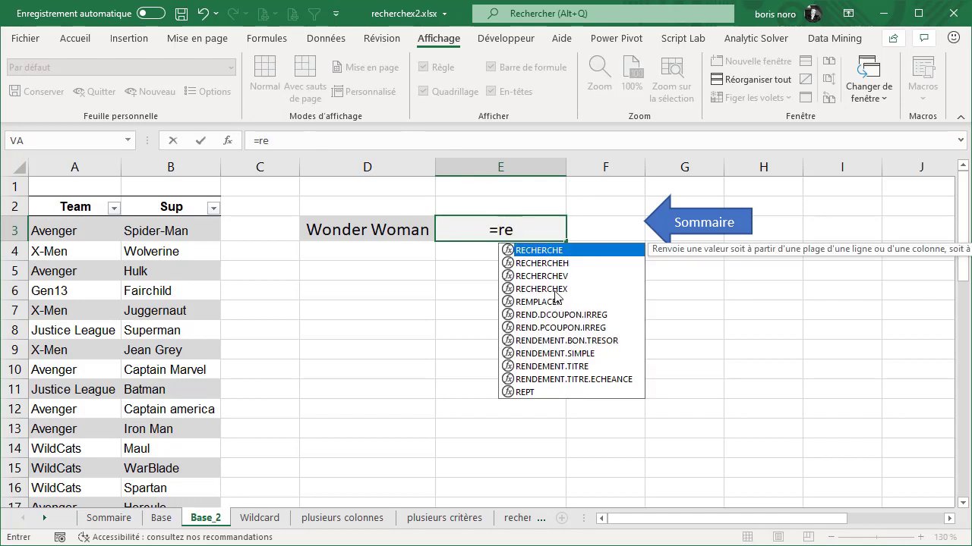
{"action": "double_click", "coordinate": [556, 293]}
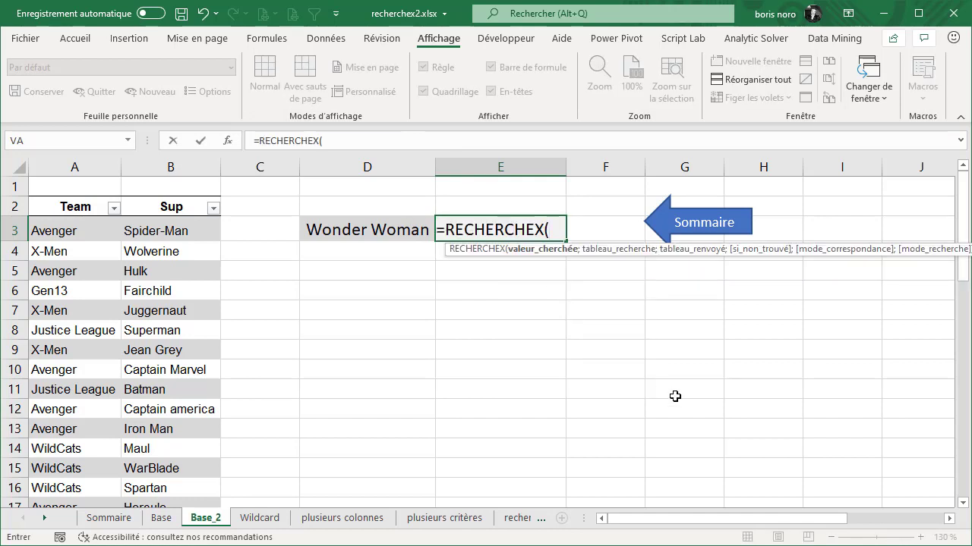
{"action": "left_click", "coordinate": [325, 232]}
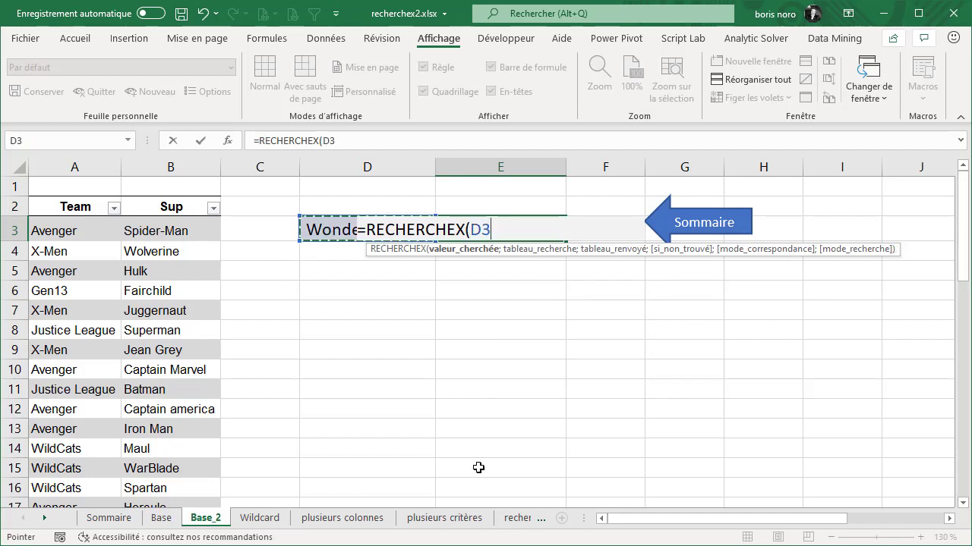
{"action": "type", "text": ";"}
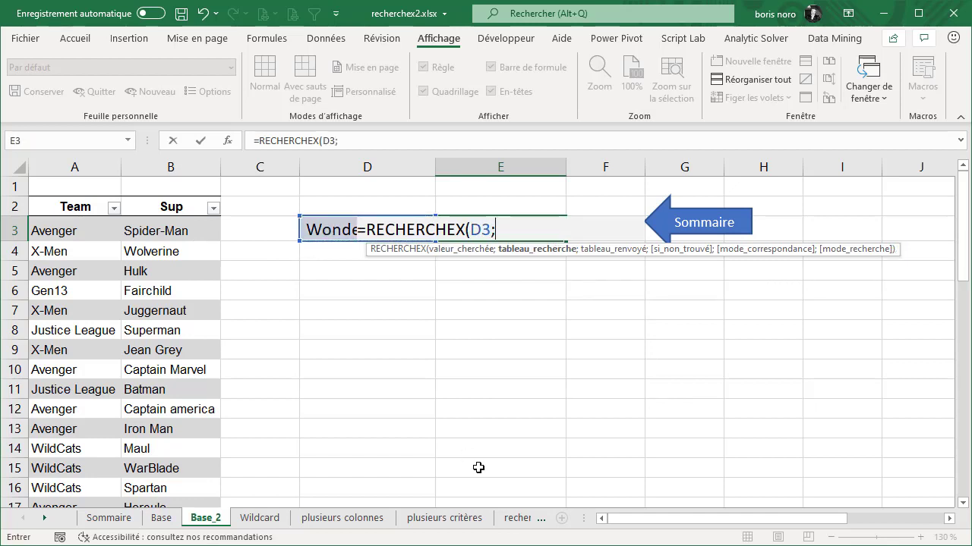
{"action": "left_click", "coordinate": [161, 196]}
{"action": "type", "text": ";"}
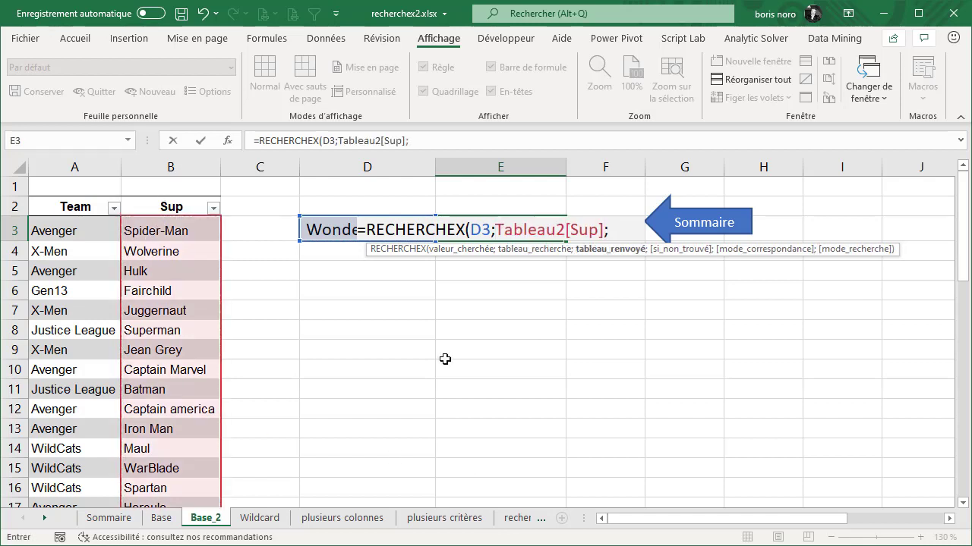
{"action": "left_click", "coordinate": [73, 197]}
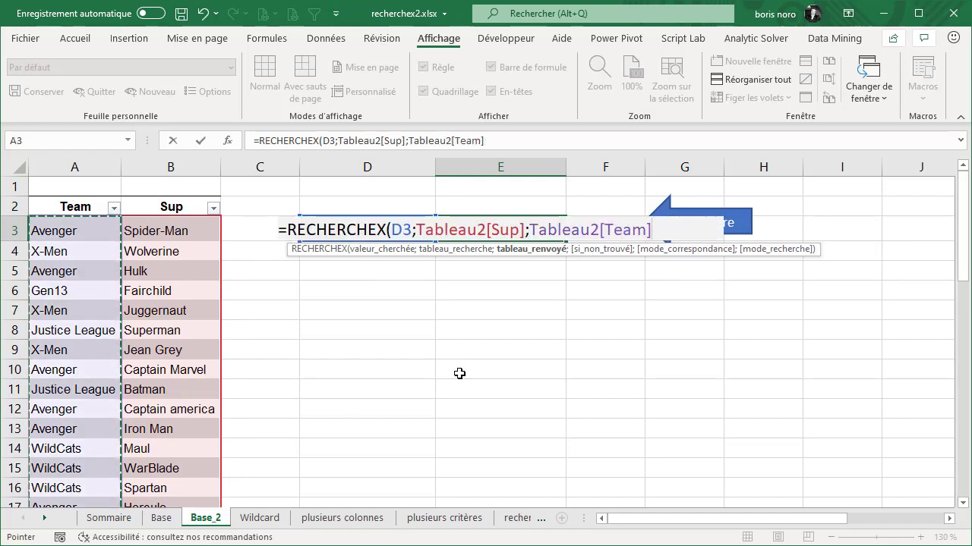
{"action": "type", "text": ")"}
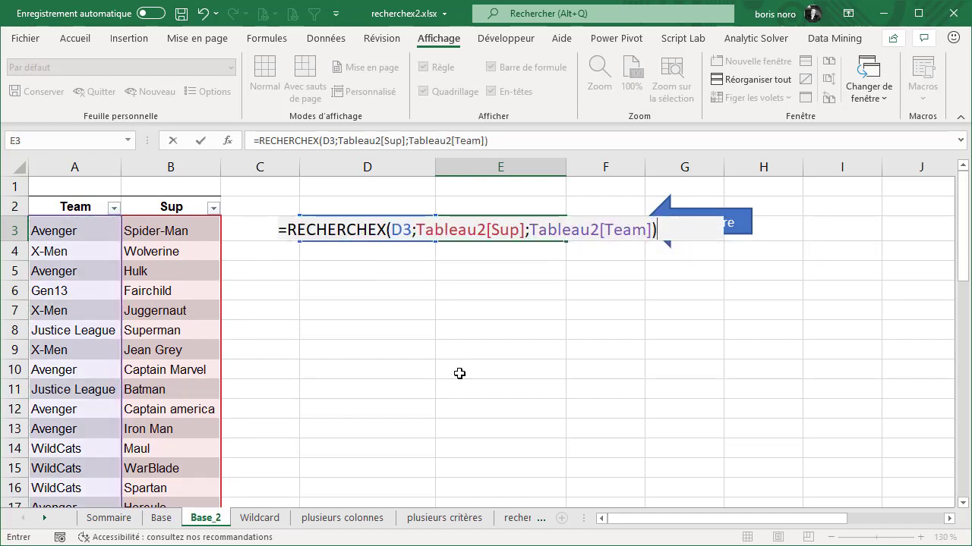
{"action": "key", "text": "Return"}
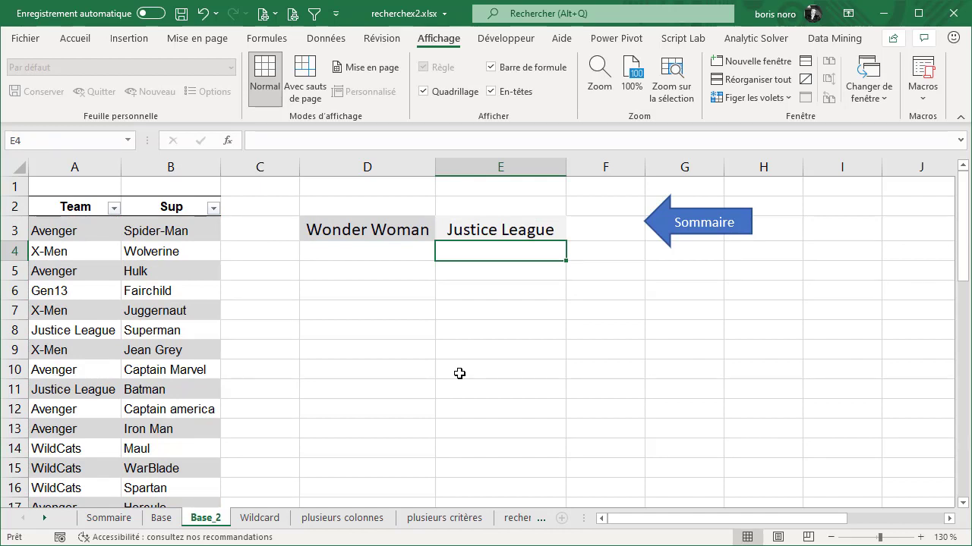
Choose Fairchild as the superhero in D3 and check the lookup formula in E3.
{"action": "left_click", "coordinate": [392, 232]}
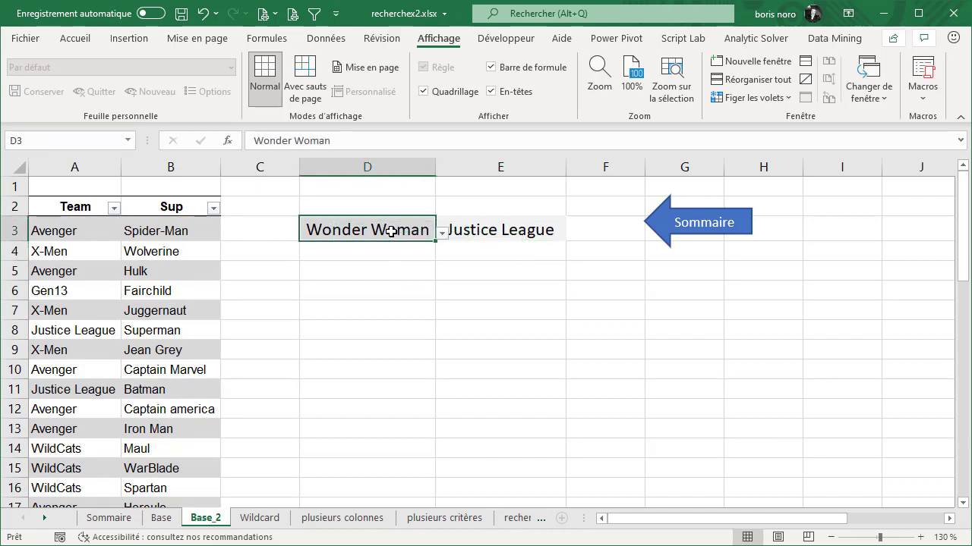
{"action": "left_click", "coordinate": [441, 234]}
{"action": "scroll", "coordinate": [373, 293], "scroll_direction": "up", "scroll_amount": 5}
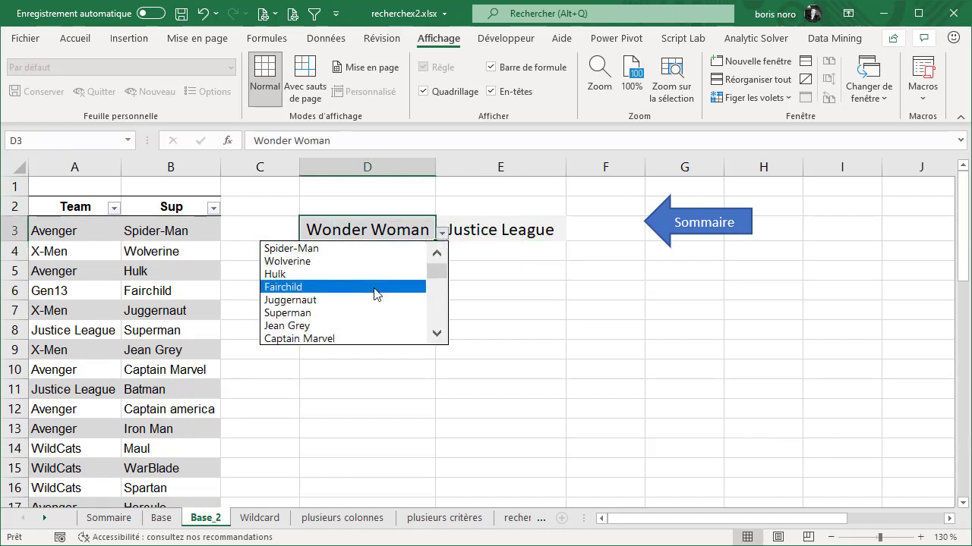
{"action": "left_click", "coordinate": [374, 293]}
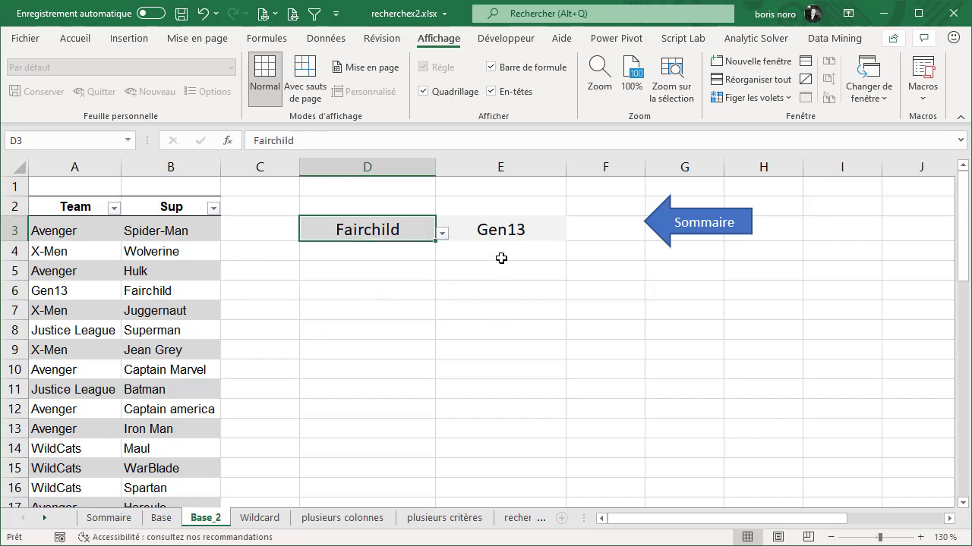
{"action": "left_click", "coordinate": [502, 232]}
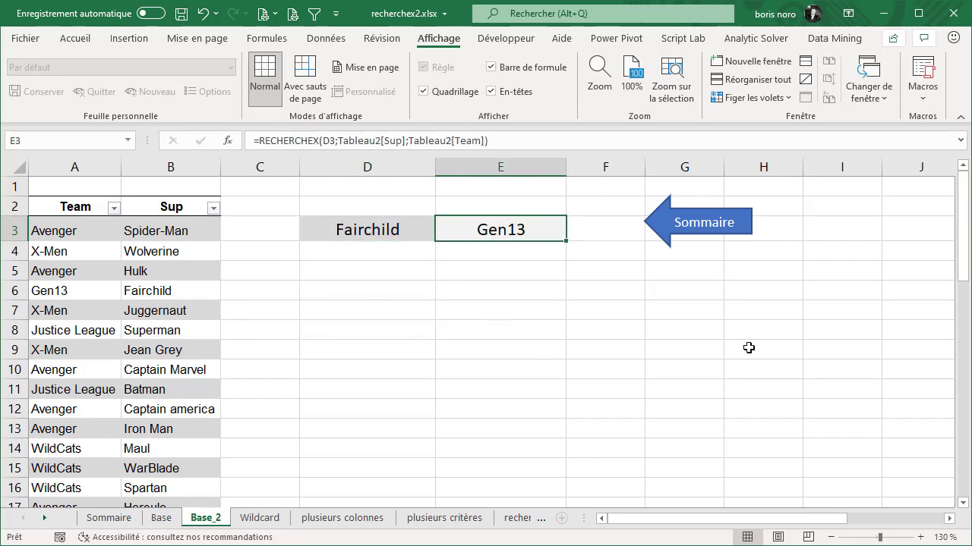
Go back to the Sommaire sheet and open the Wildcard example to look at its partial search text in D4.
{"action": "left_click", "coordinate": [678, 232]}
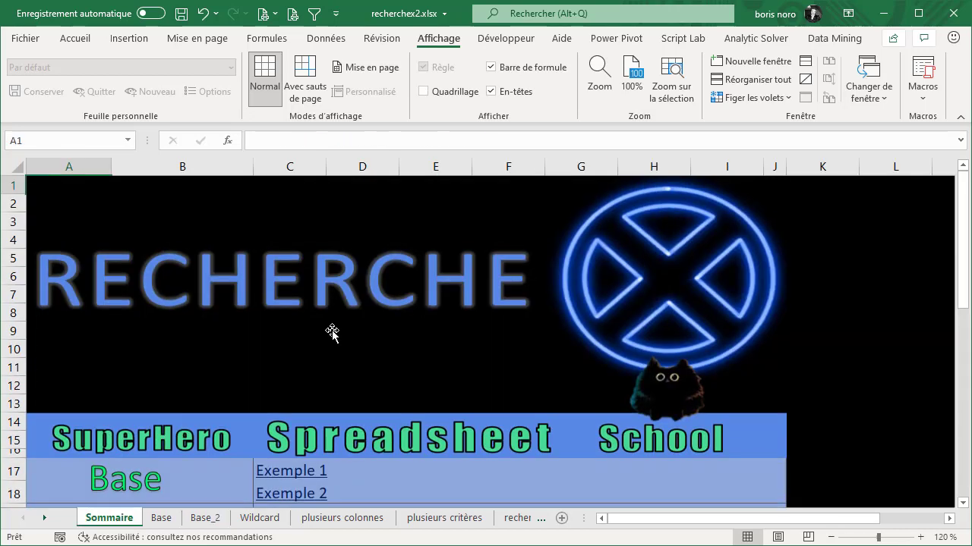
{"action": "scroll", "coordinate": [332, 334], "scroll_direction": "down", "scroll_amount": 3}
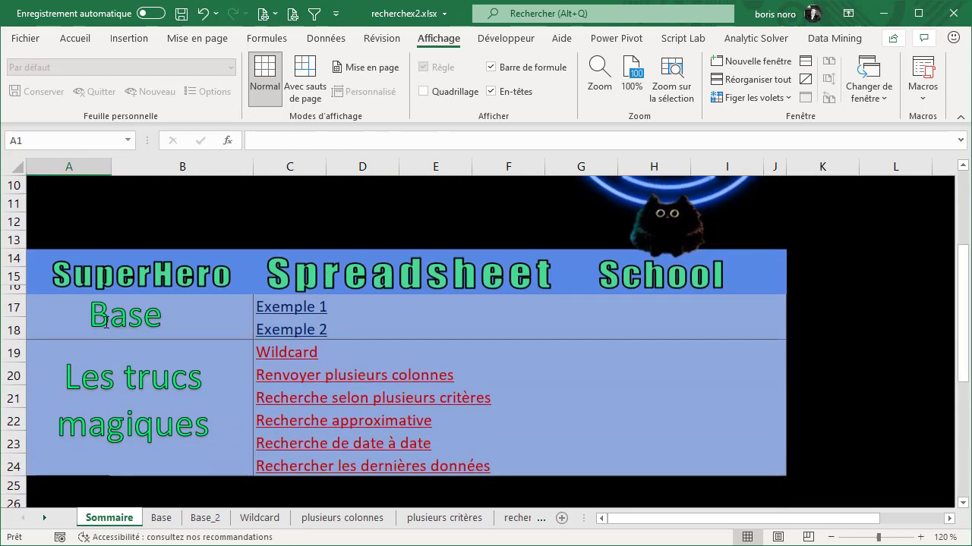
{"action": "left_click", "coordinate": [310, 354]}
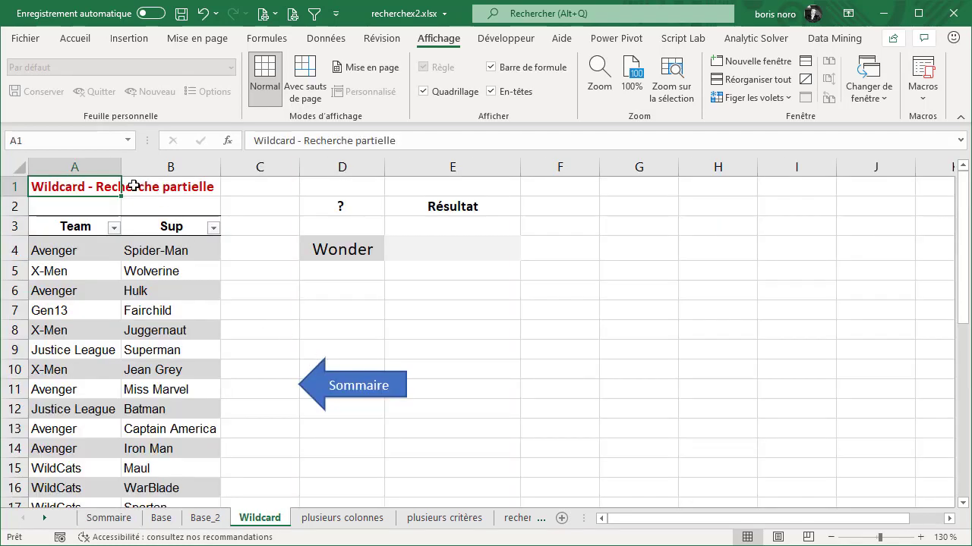
{"action": "left_click_drag", "start_coordinate": [107, 188], "coordinate": [174, 187]}
{"action": "left_click", "coordinate": [496, 289]}
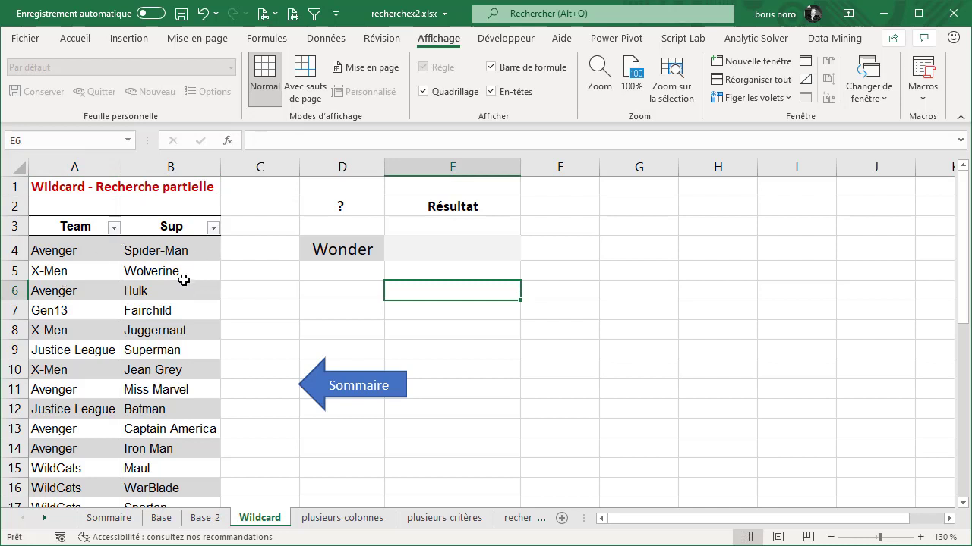
{"action": "left_click", "coordinate": [349, 250]}
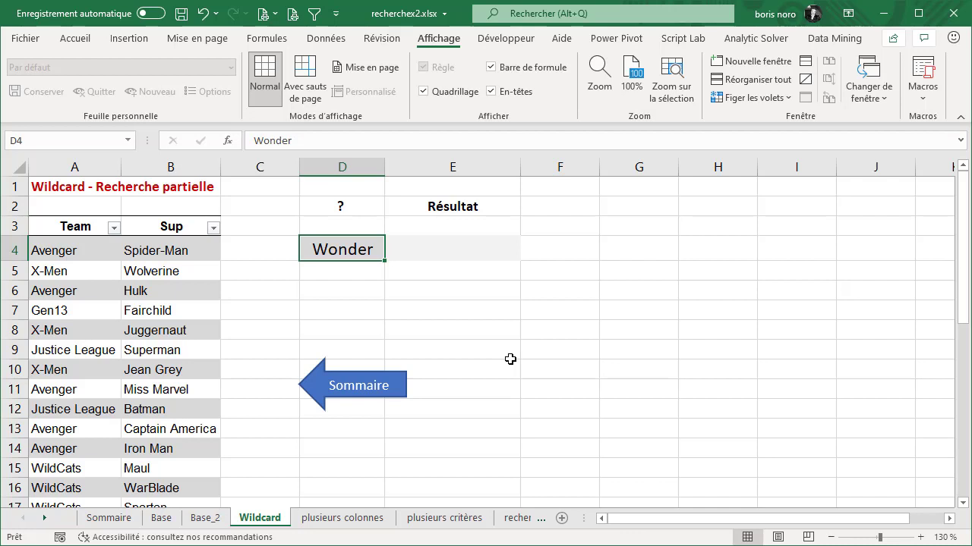
Begin a RECHERCHEX formula in E4 of the Wildcard sheet with "*"&D4&"*" as the lookup value.
{"action": "left_click", "coordinate": [458, 244]}
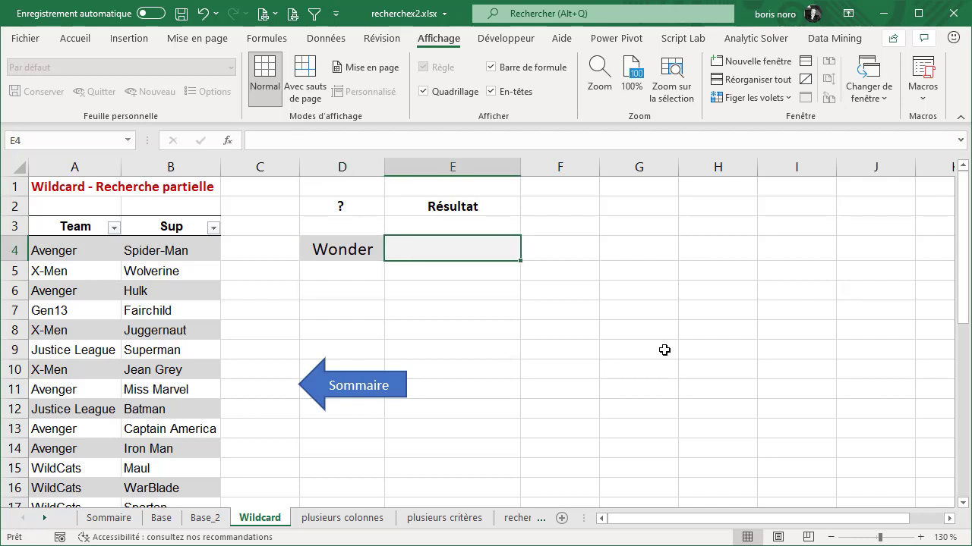
{"action": "type", "text": "=RECHERCHEX("}
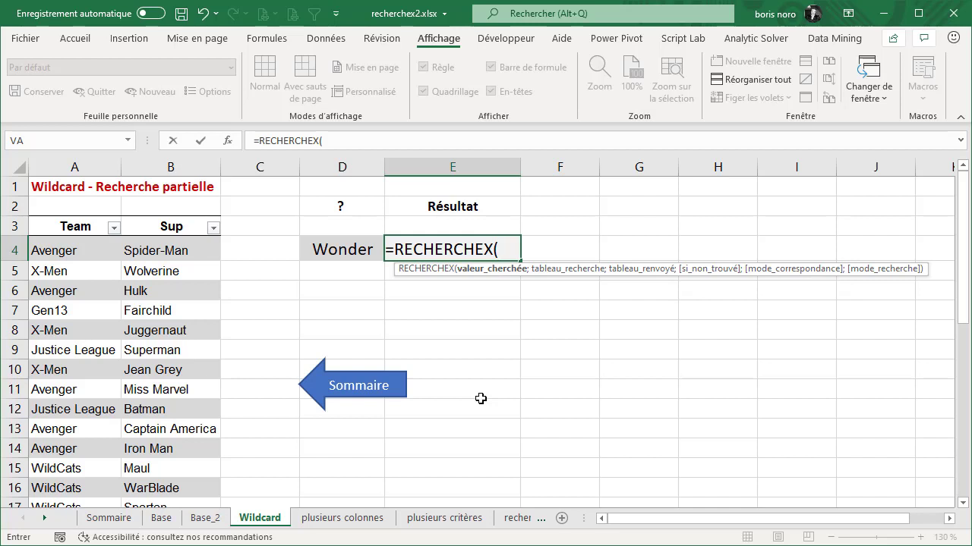
{"action": "type", "text": "\"*\""}
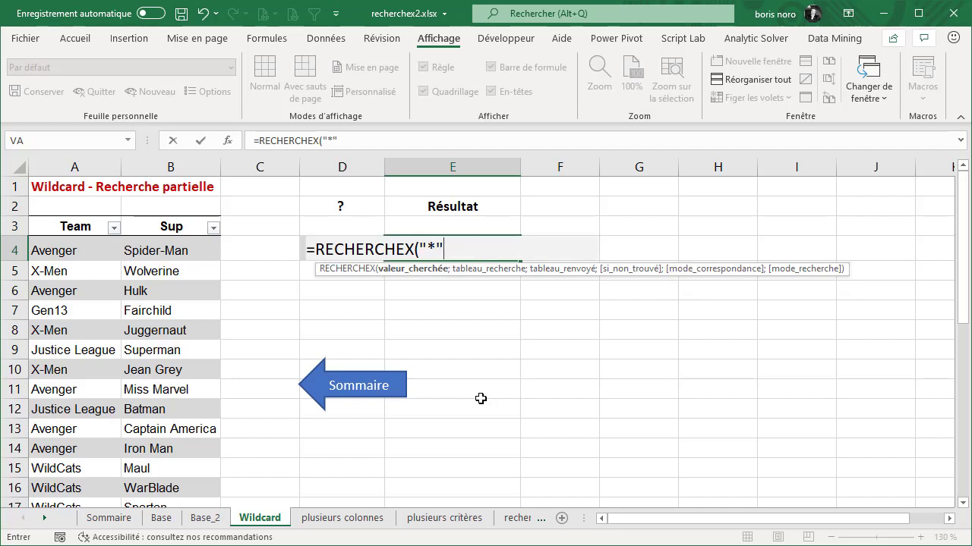
{"action": "type", "text": "&"}
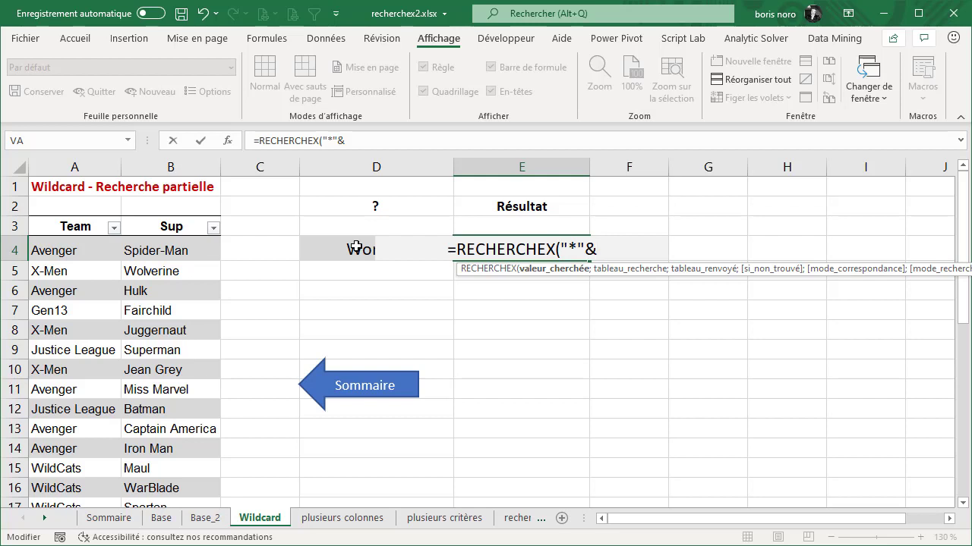
{"action": "left_click", "coordinate": [355, 247]}
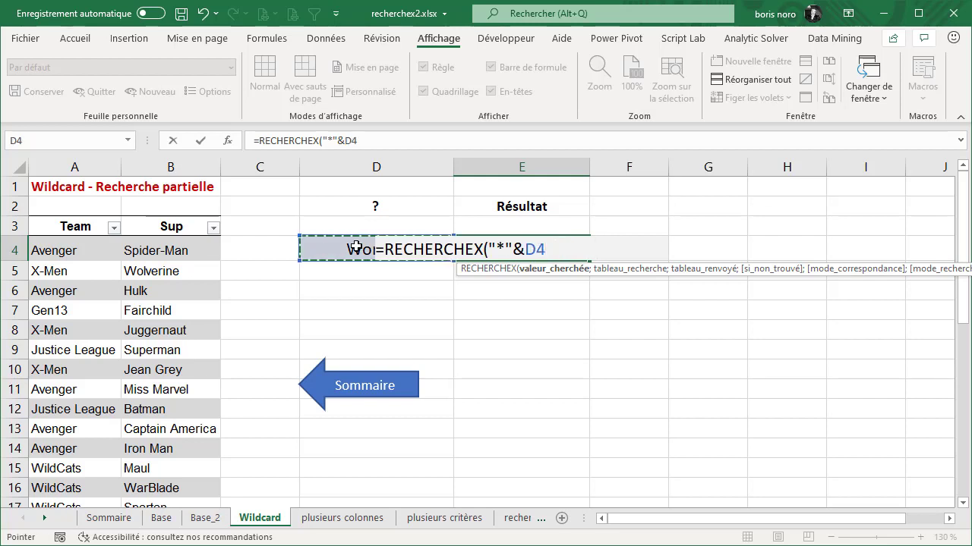
{"action": "type", "text": "&"}
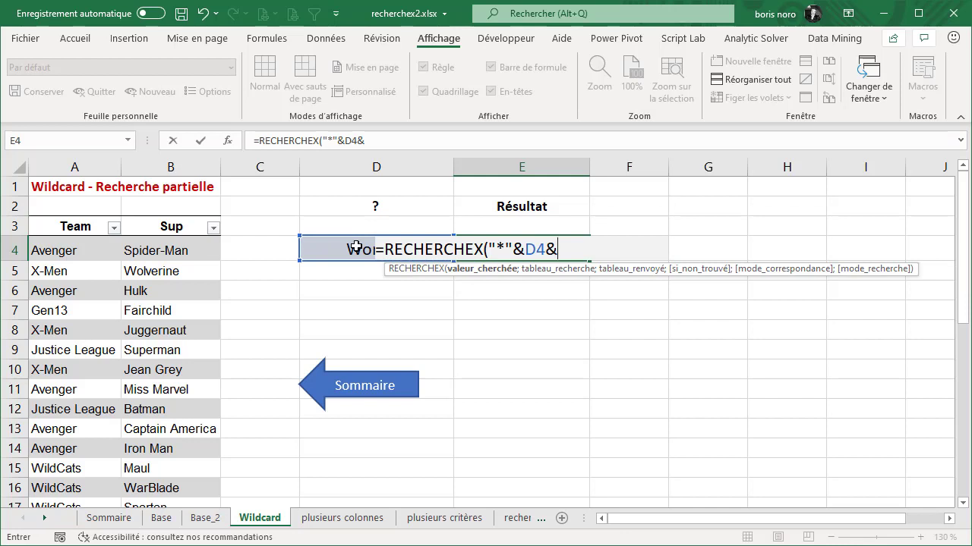
{"action": "type", "text": "\"*\""}
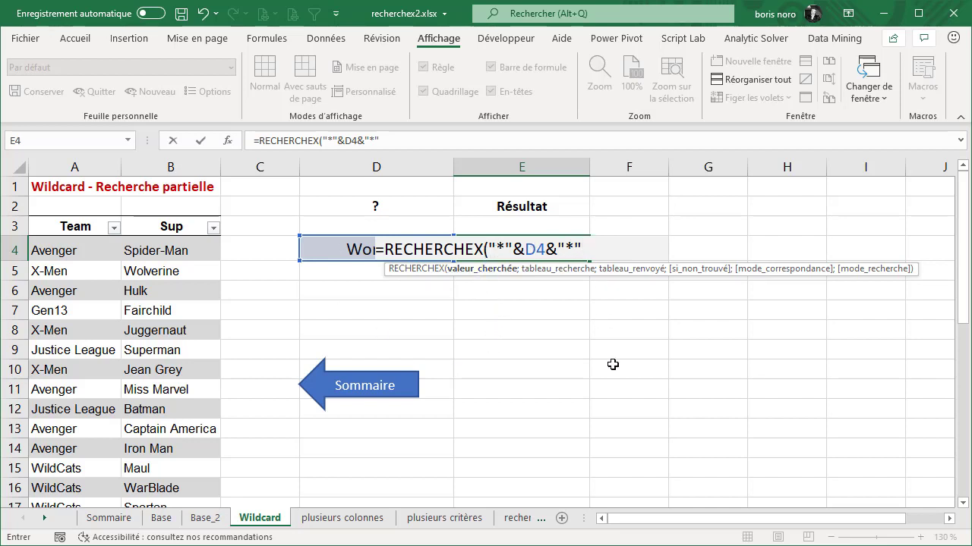
Add Tableau24[Sup] as the lookup array and Tableau24[Team] as the return array in the E4 formula.
{"action": "type", "text": ";"}
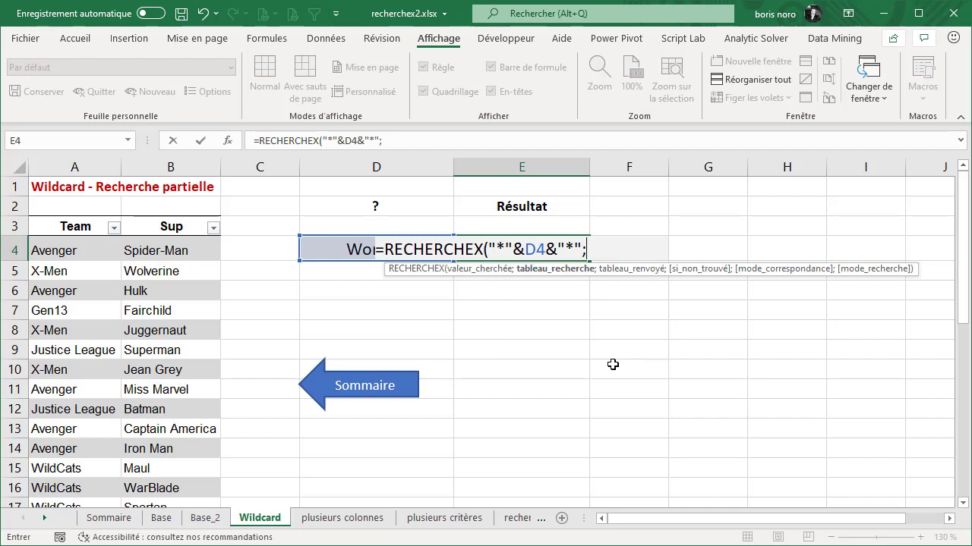
{"action": "left_click", "coordinate": [164, 216]}
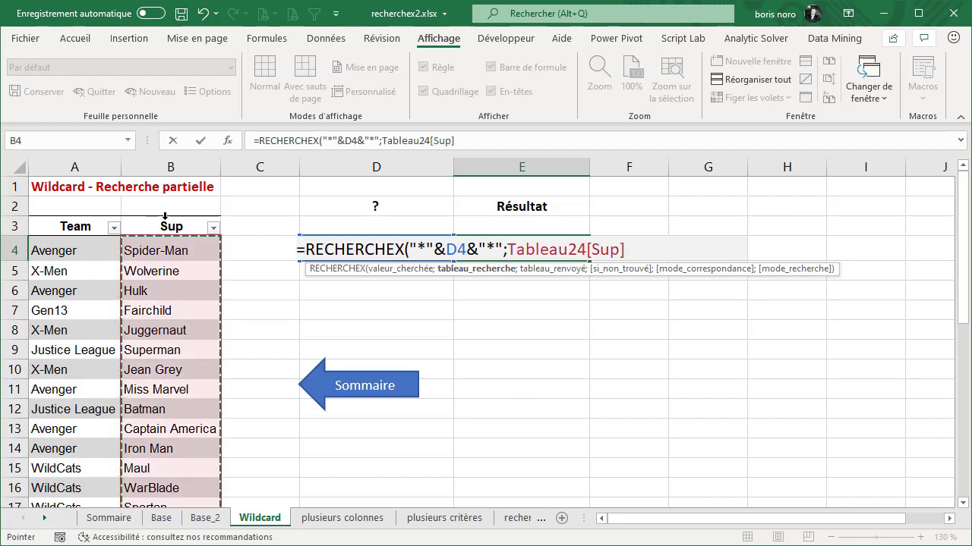
{"action": "type", "text": ";"}
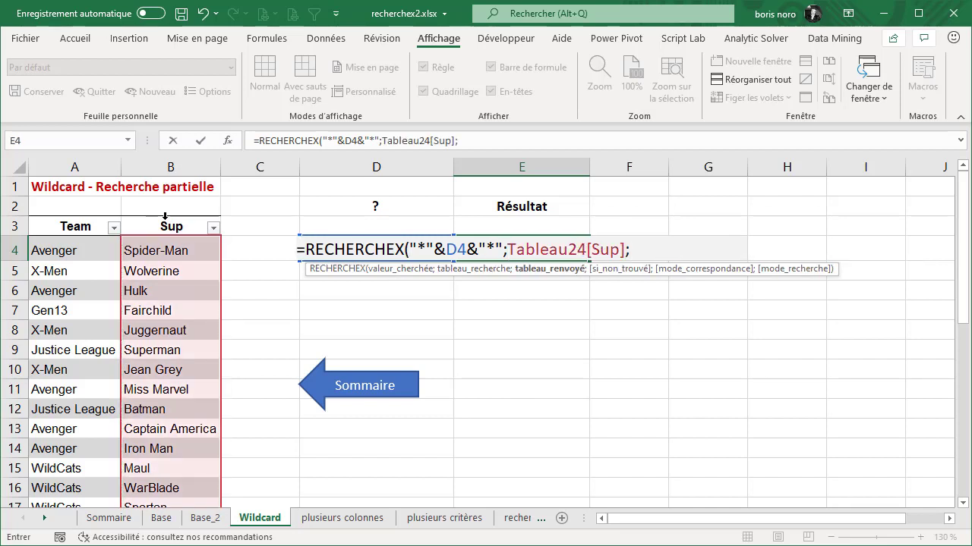
{"action": "left_click", "coordinate": [70, 217]}
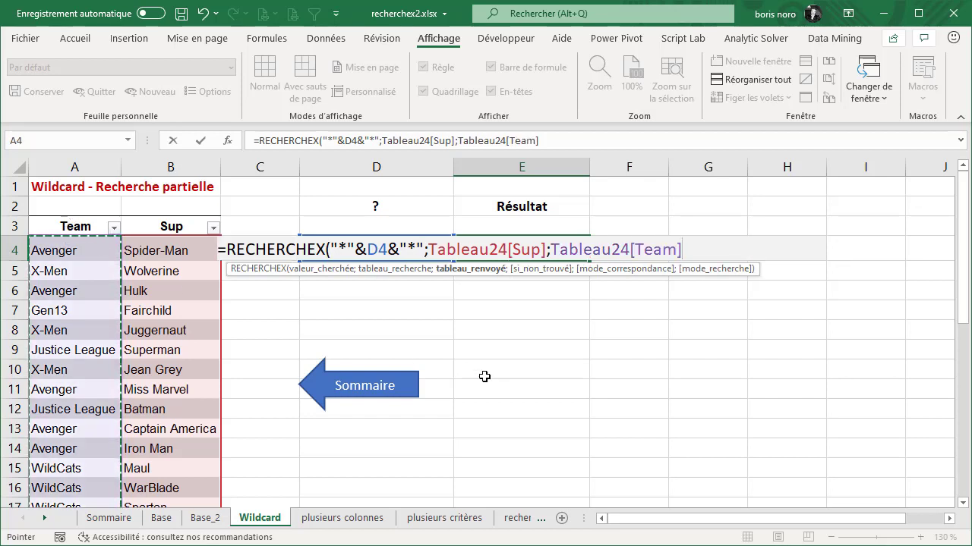
Complete the E4 formula with "" as the not-found value and match mode 2 (Correspondance de caractère générique).
{"action": "type", "text": ";"}
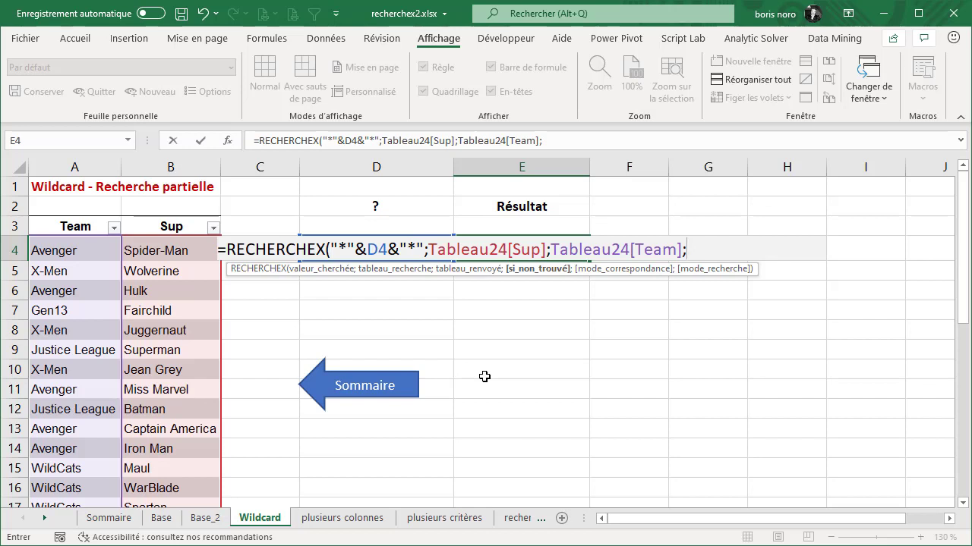
{"action": "type", "text": "\"\";"}
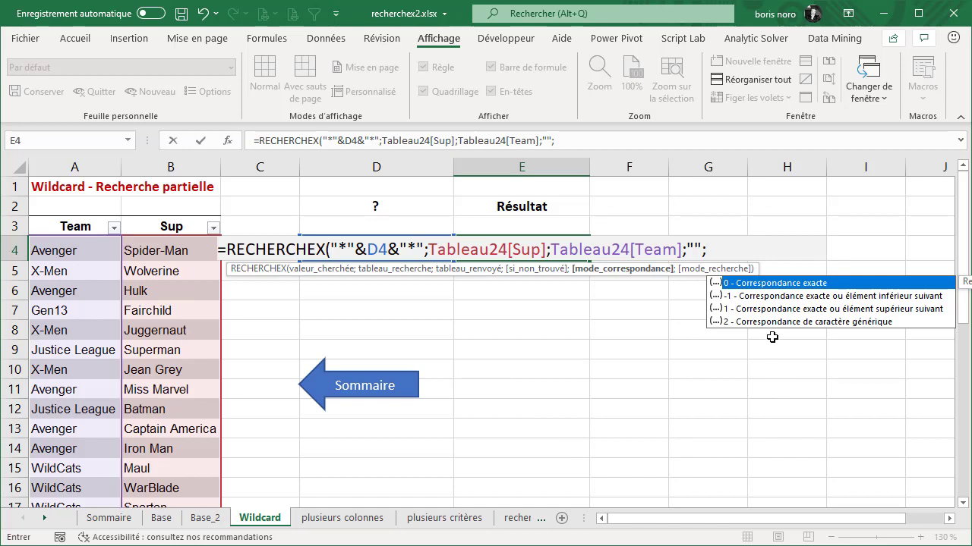
{"action": "double_click", "coordinate": [856, 323]}
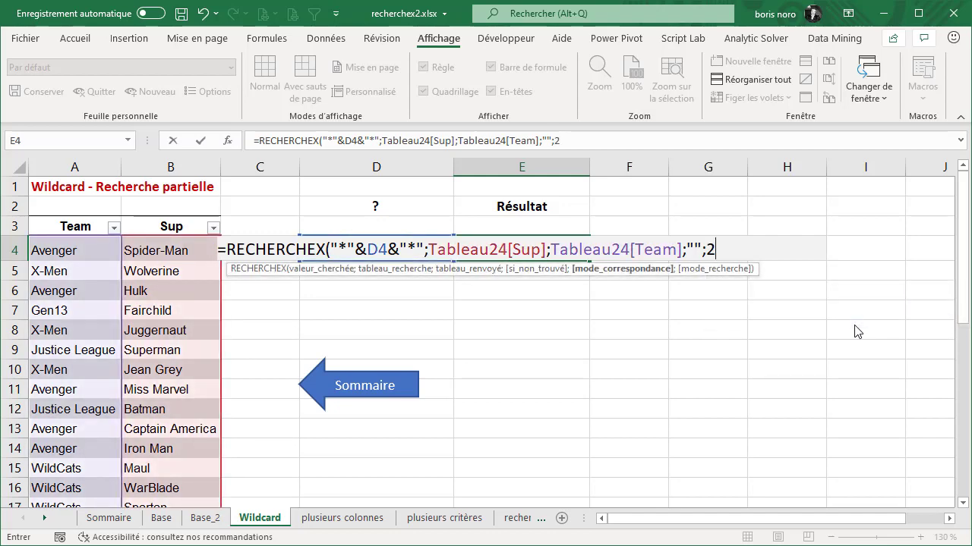
{"action": "type", "text": ")"}
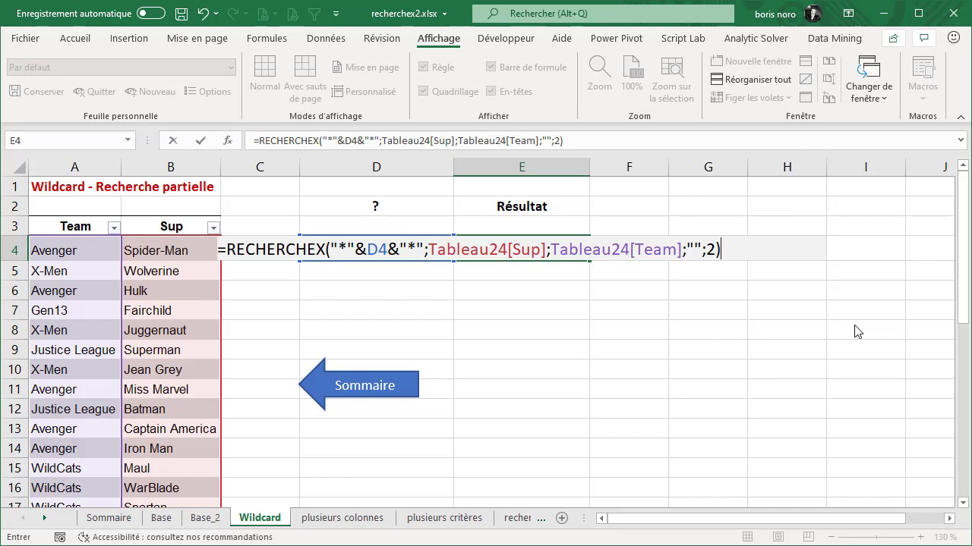
{"action": "key", "text": "Return"}
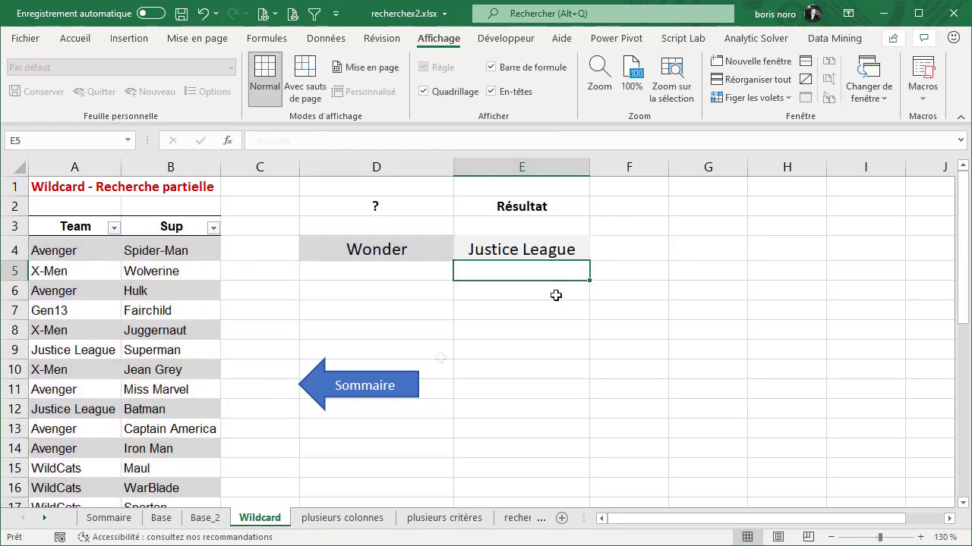
Replace the partial search text in D4 with Super.
{"action": "left_click", "coordinate": [395, 250]}
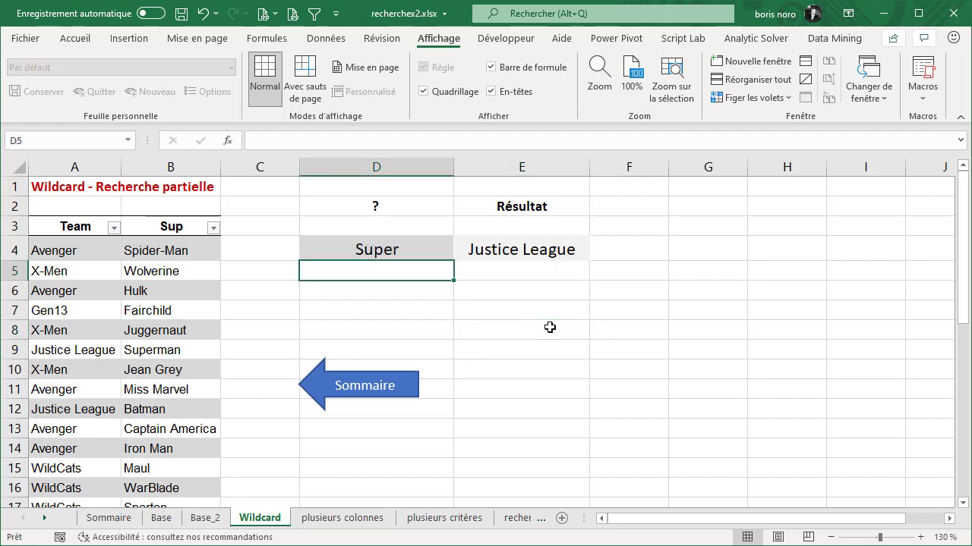
Open the "Renvoyer plusieurs colonnes" example from the Sommaire sheet.
{"action": "left_click", "coordinate": [517, 257]}
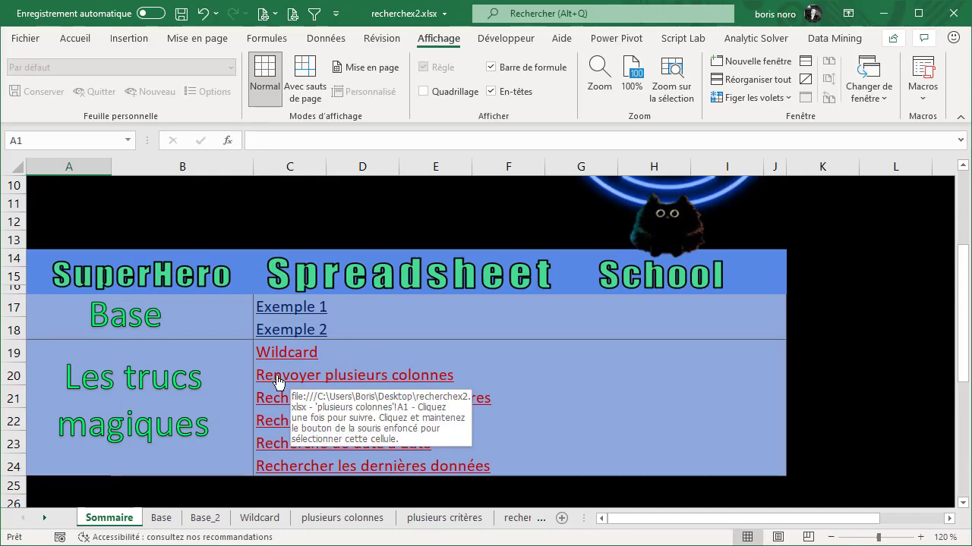
{"action": "left_click", "coordinate": [403, 376]}
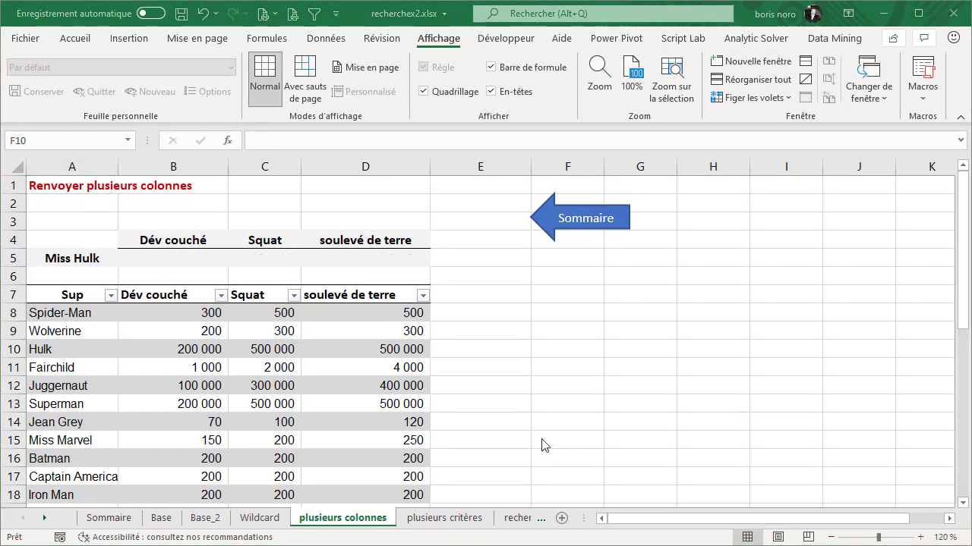
Examine the hero choices in A5, the three exercise headings in B4:D4 and the table's values.
{"action": "left_click", "coordinate": [59, 258]}
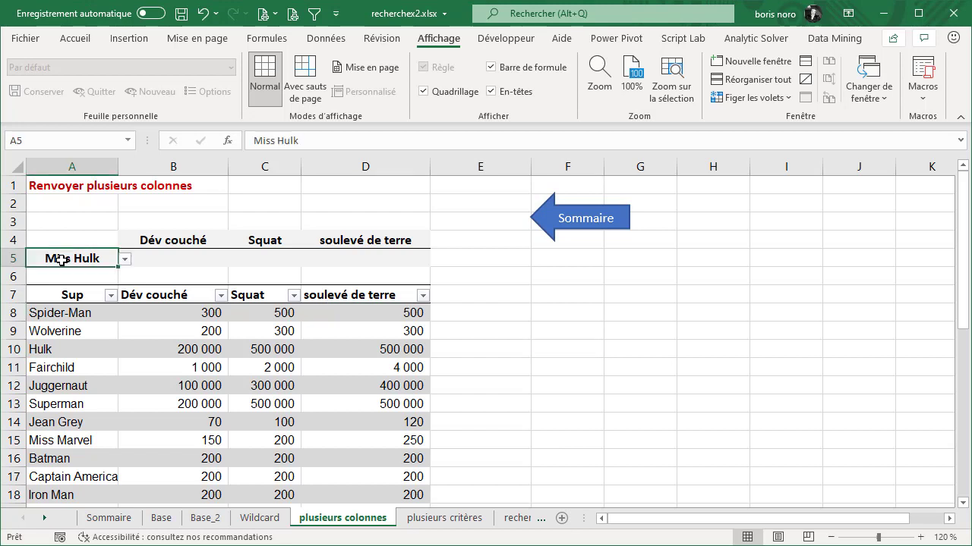
{"action": "left_click", "coordinate": [126, 259]}
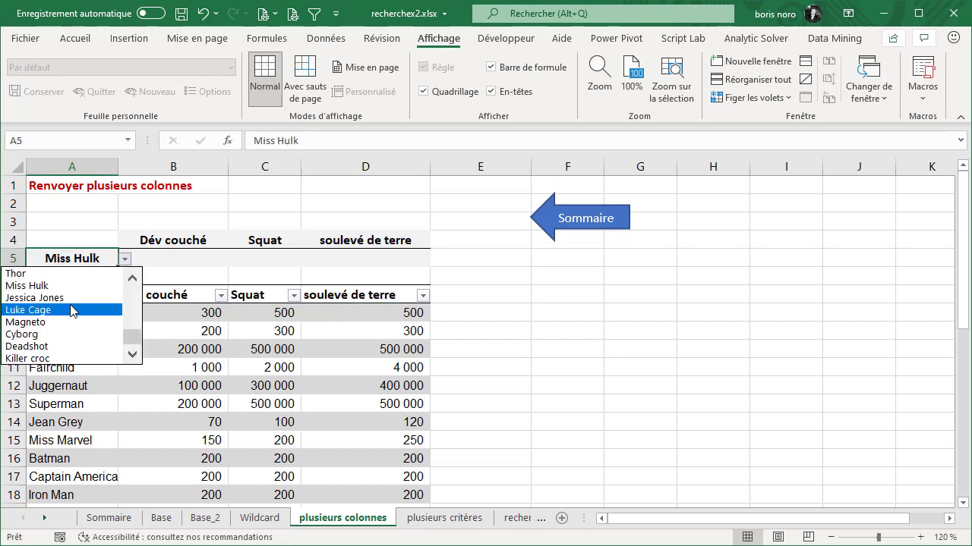
{"action": "key", "text": "Escape"}
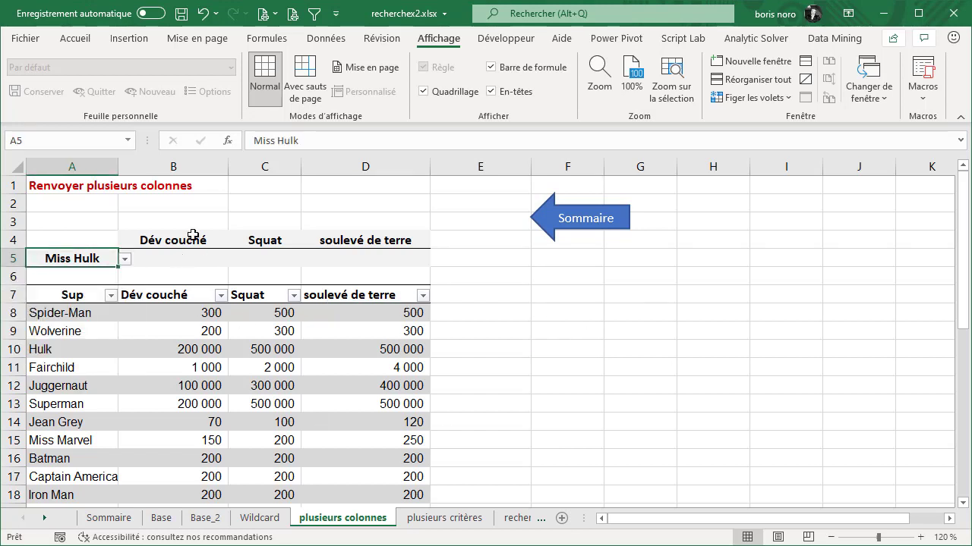
{"action": "left_click", "coordinate": [186, 241]}
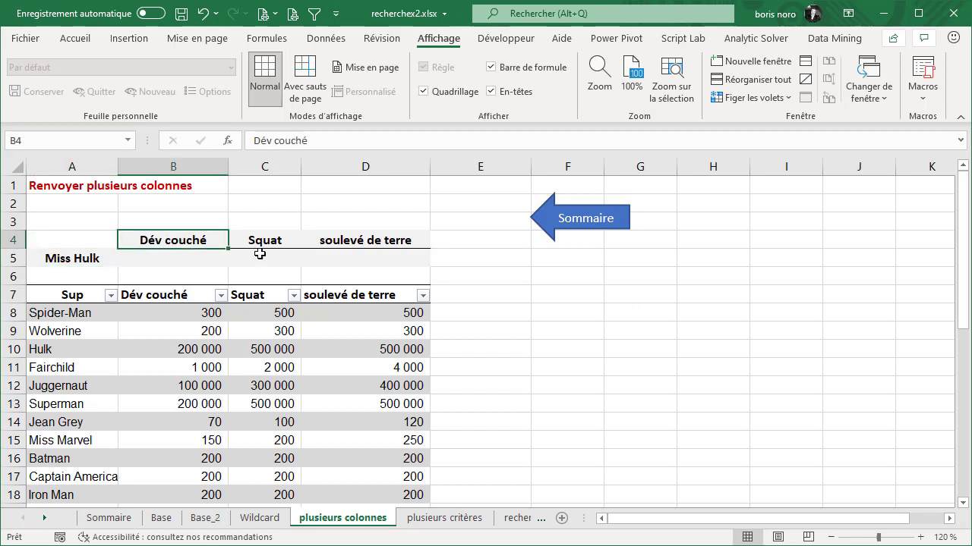
{"action": "left_click", "coordinate": [261, 243]}
{"action": "left_click", "coordinate": [364, 241]}
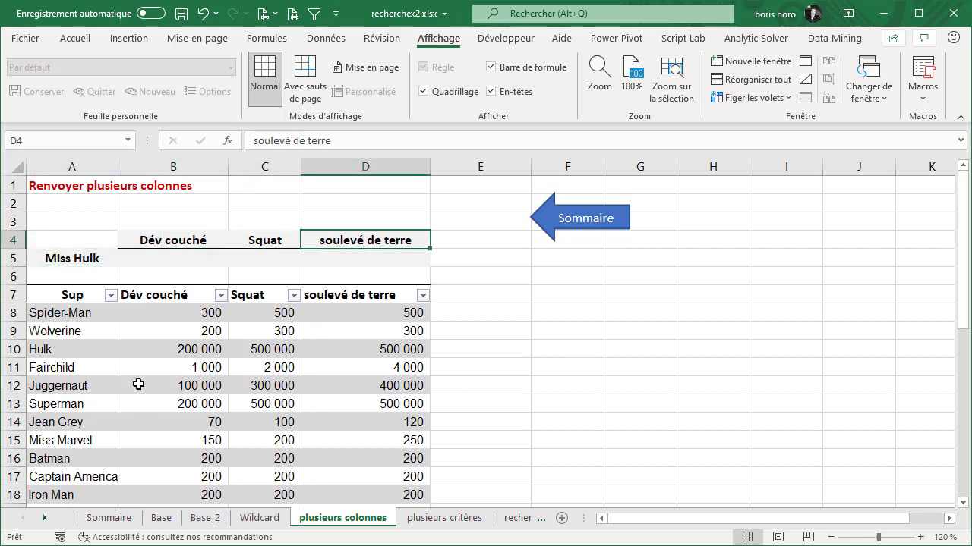
{"action": "left_click_drag", "start_coordinate": [140, 314], "coordinate": [363, 497]}
{"action": "scroll", "coordinate": [525, 321], "scroll_direction": "down", "scroll_amount": 1}
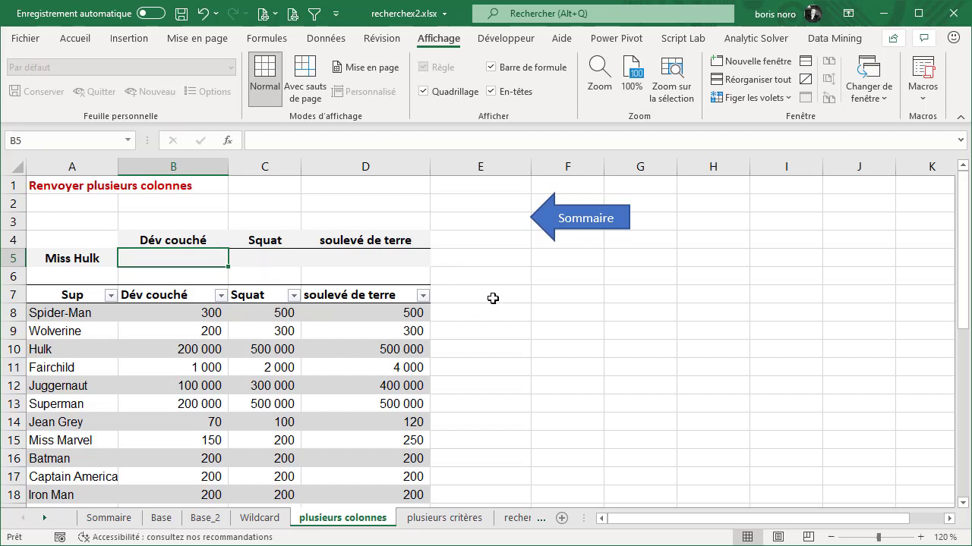
Begin a RECHERCHEX formula in B5 with A5 as the lookup value and Tableau245[Sup] as the lookup array.
{"action": "type", "text": "=rec"}
{"action": "key", "text": "Tab"}
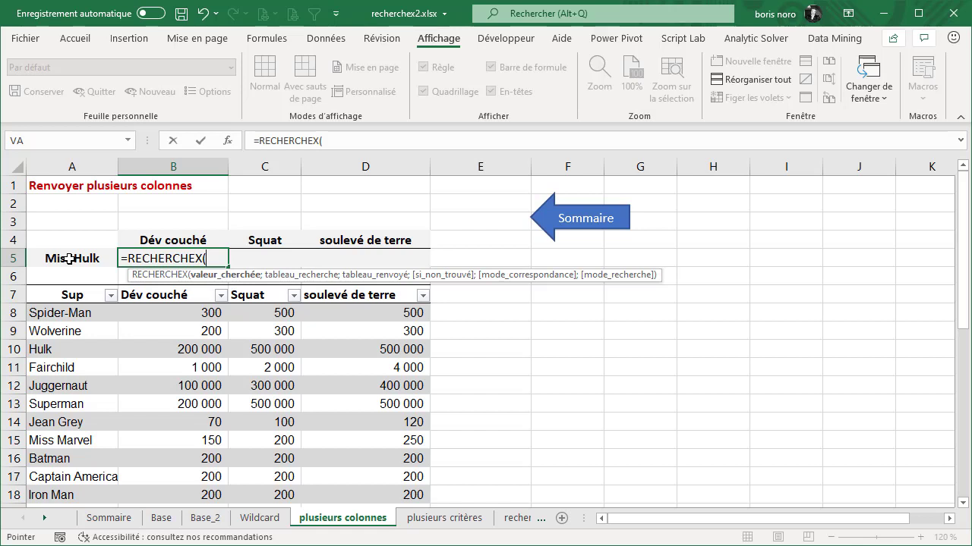
{"action": "left_click", "coordinate": [69, 259]}
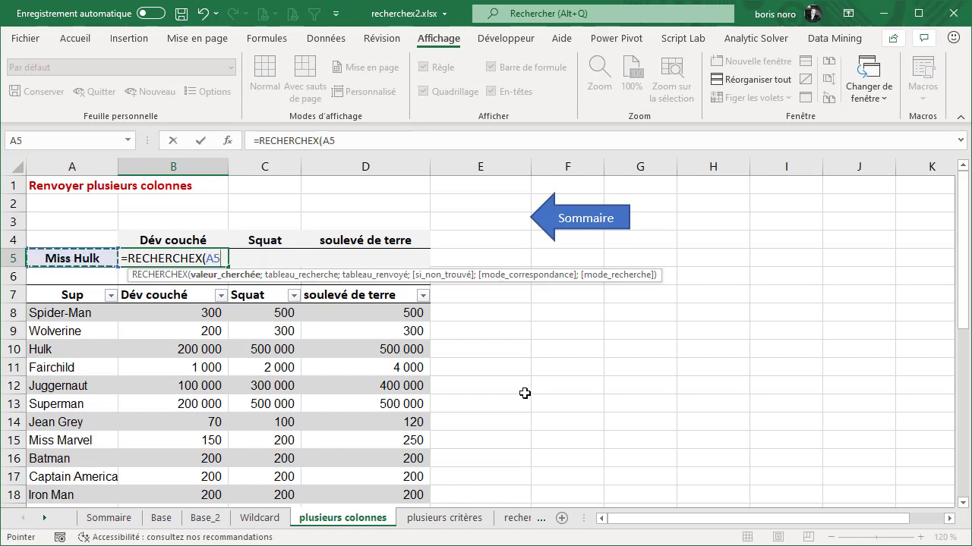
{"action": "type", "text": ";"}
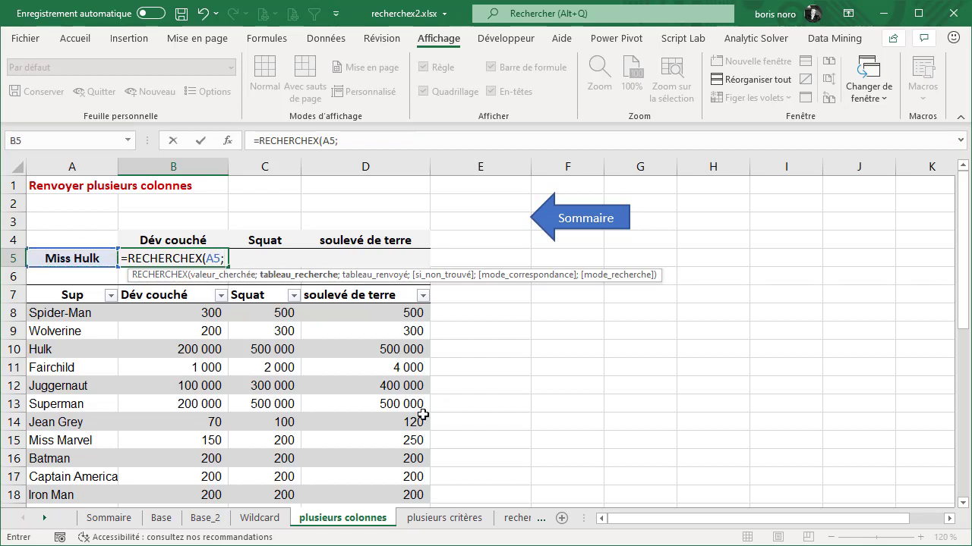
{"action": "left_click", "coordinate": [68, 285]}
{"action": "type", "text": ";"}
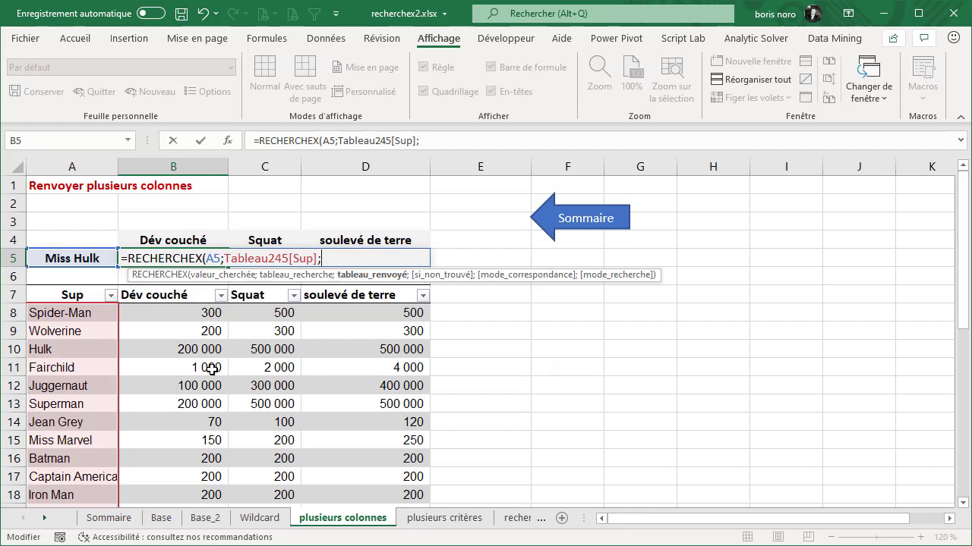
Complete the B5 formula with Tableau245[[Dév couché]:[soulevé de terre]] as the return array.
{"action": "left_click", "coordinate": [189, 288]}
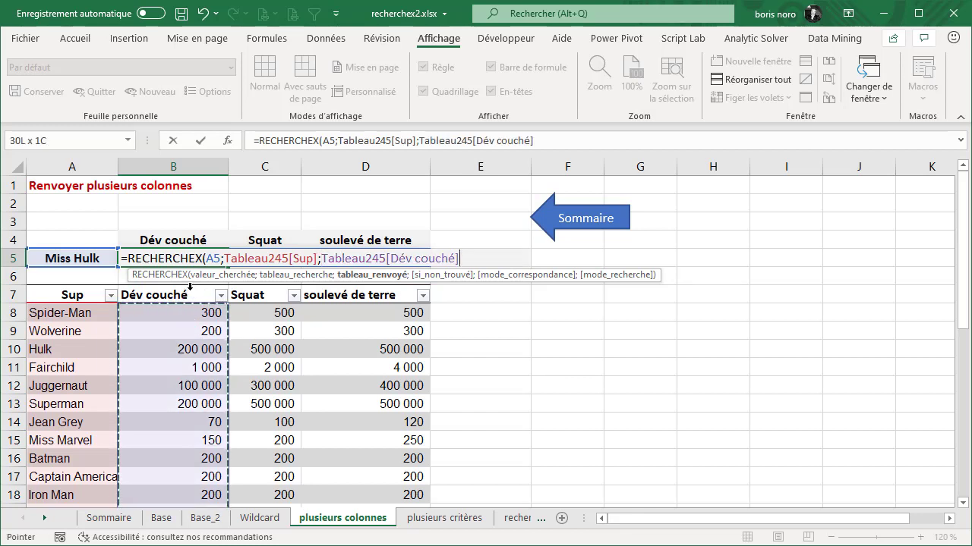
{"action": "left_click_drag", "start_coordinate": [190, 288], "coordinate": [311, 294]}
{"action": "type", "text": ")"}
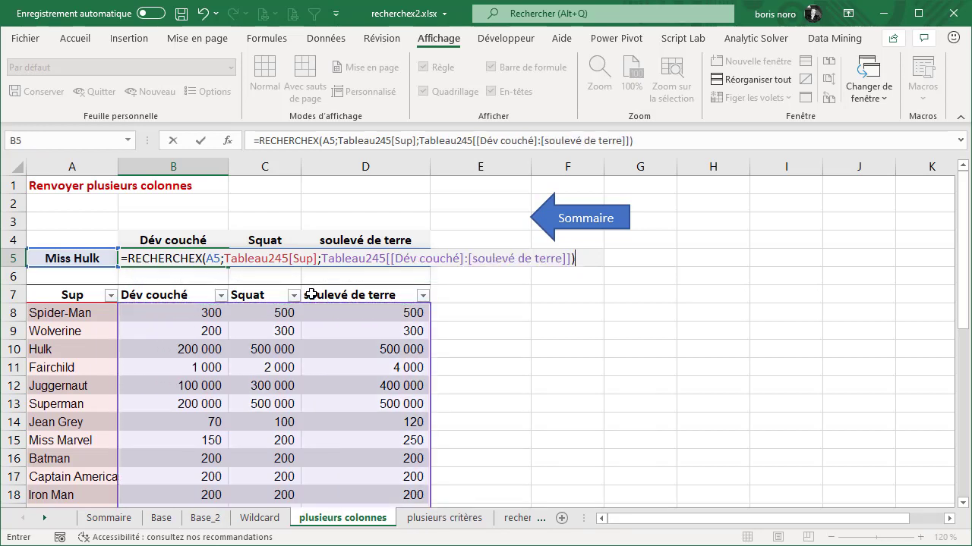
{"action": "key", "text": "Return"}
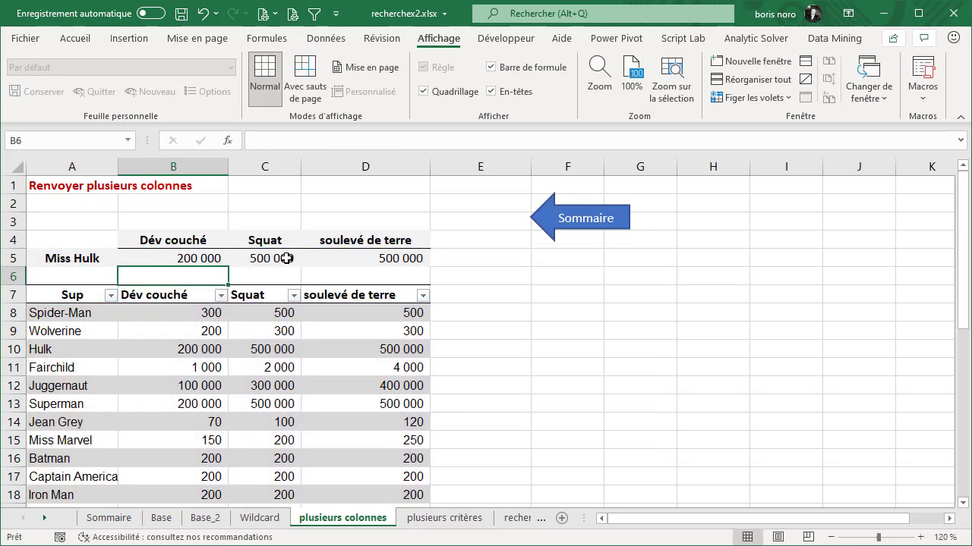
Change the hero selected in A5 to Jessica Jones.
{"action": "left_click", "coordinate": [64, 258]}
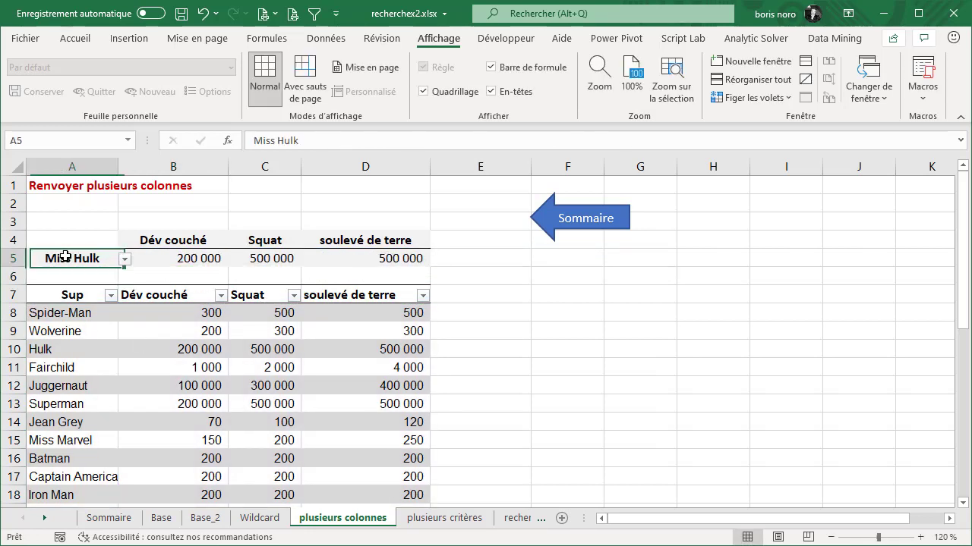
{"action": "left_click", "coordinate": [126, 262]}
{"action": "left_click", "coordinate": [81, 298]}
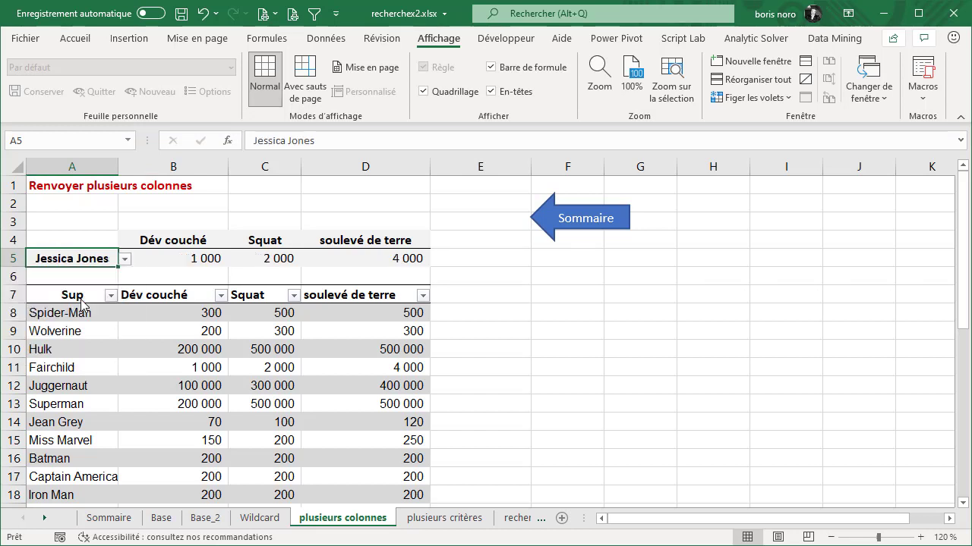
{"action": "left_click", "coordinate": [702, 400]}
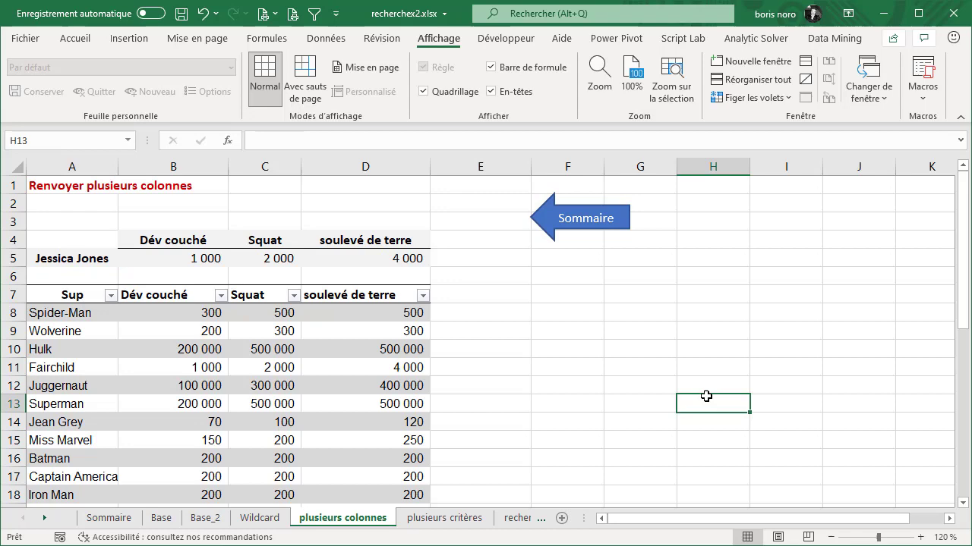
Return to the Sommaire sheet and open the "Recherche selon plusieurs critères" example.
{"action": "left_click", "coordinate": [599, 228]}
{"action": "scroll", "coordinate": [289, 401], "scroll_direction": "down", "scroll_amount": 3}
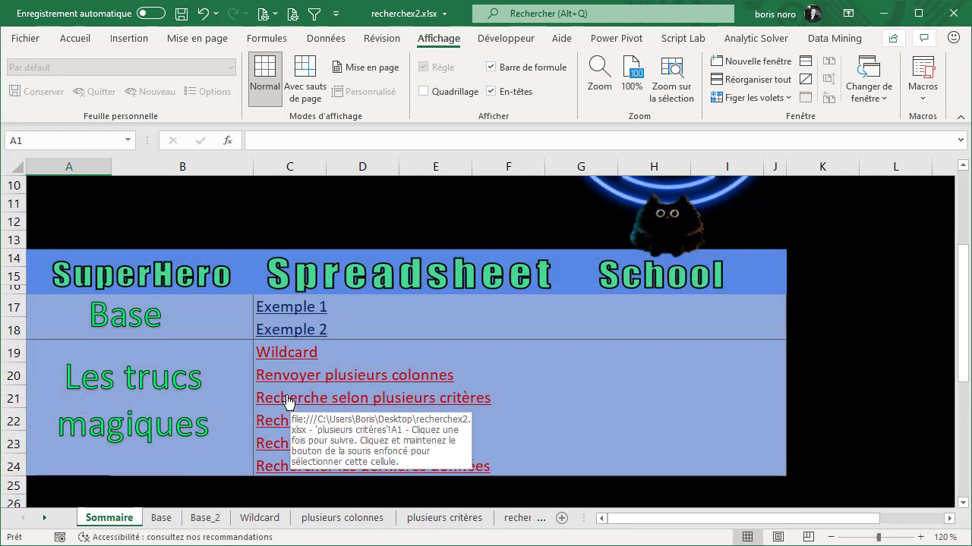
{"action": "left_click", "coordinate": [289, 399]}
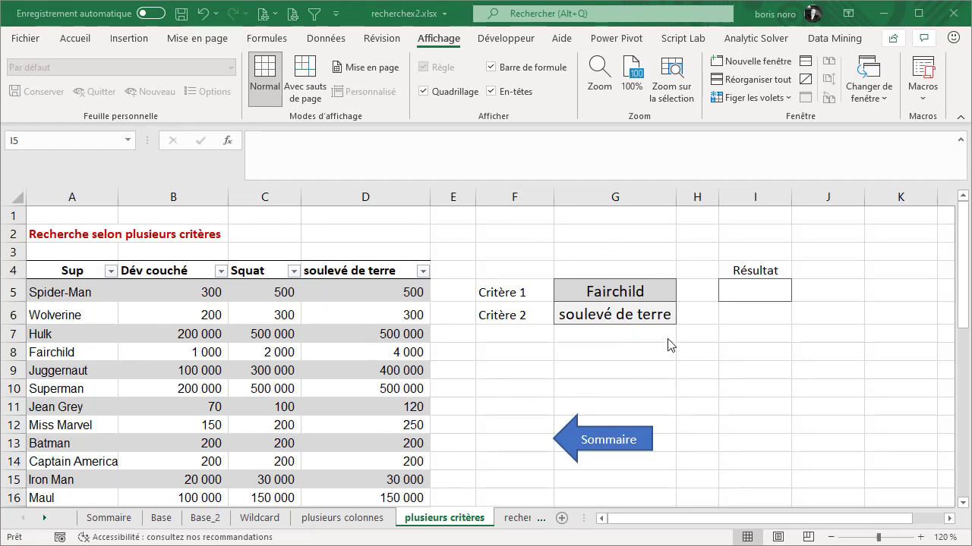
Review the available choices for Critère 1 in G5 and Critère 2 in G6.
{"action": "left_click", "coordinate": [598, 293]}
{"action": "left_click", "coordinate": [681, 294]}
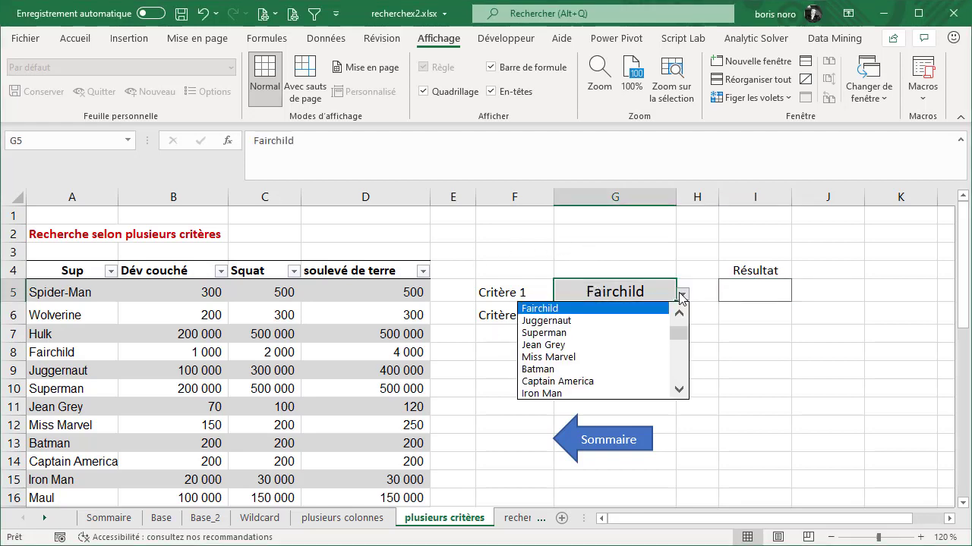
{"action": "key", "text": "Escape"}
{"action": "left_click", "coordinate": [532, 318]}
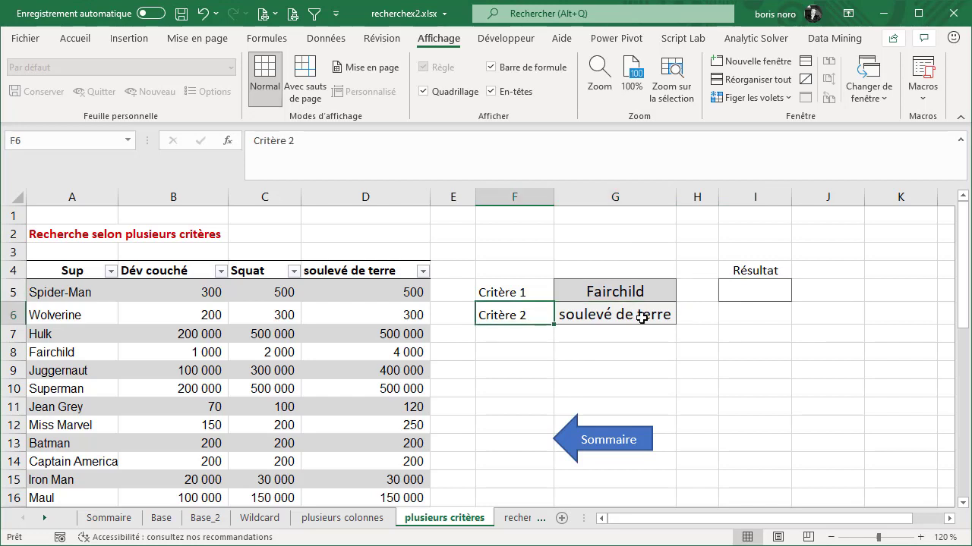
{"action": "left_click", "coordinate": [642, 316]}
{"action": "left_click", "coordinate": [683, 315]}
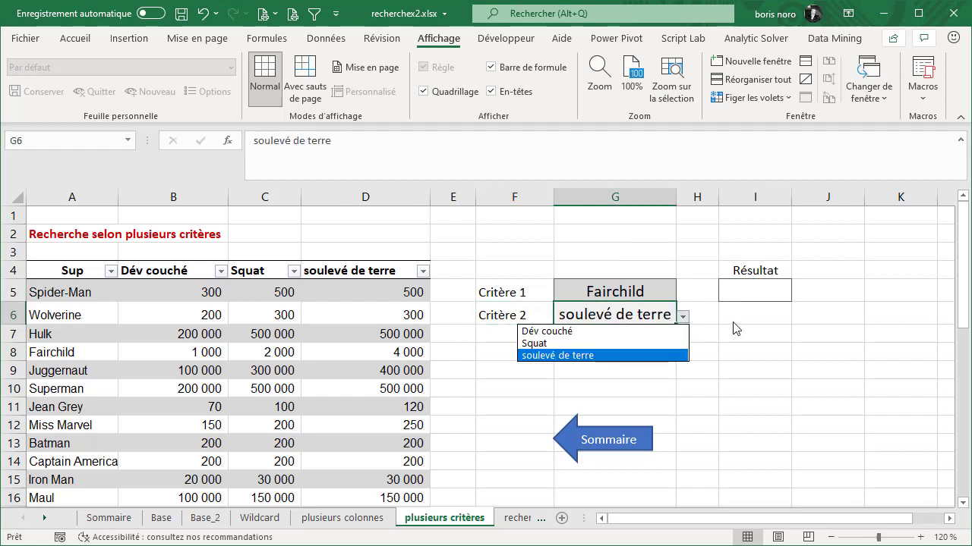
{"action": "key", "text": "Escape"}
Begin a RECHERCHEX formula in I5 with G5 as the lookup value and Tableau2456[Sup] as the lookup array.
{"action": "left_click", "coordinate": [759, 289]}
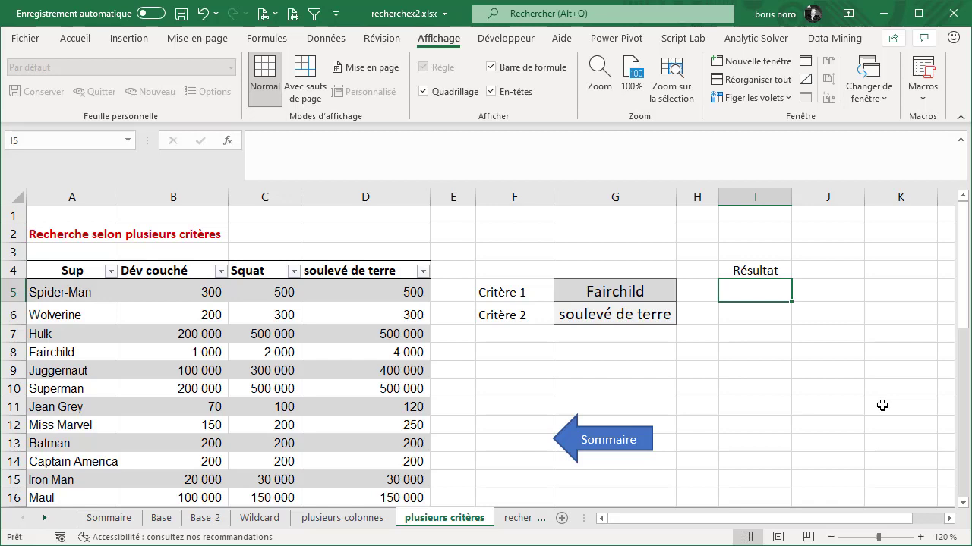
{"action": "type", "text": "=re"}
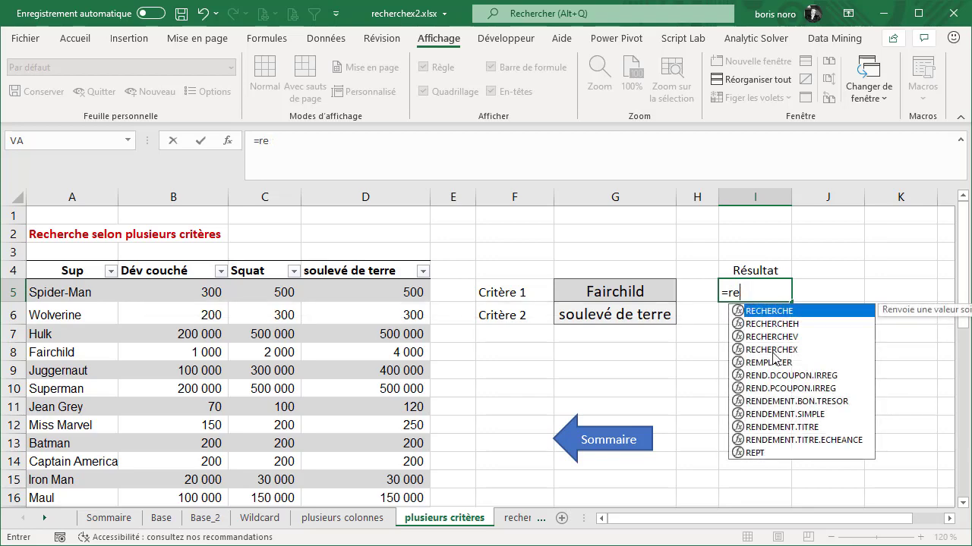
{"action": "double_click", "coordinate": [772, 349]}
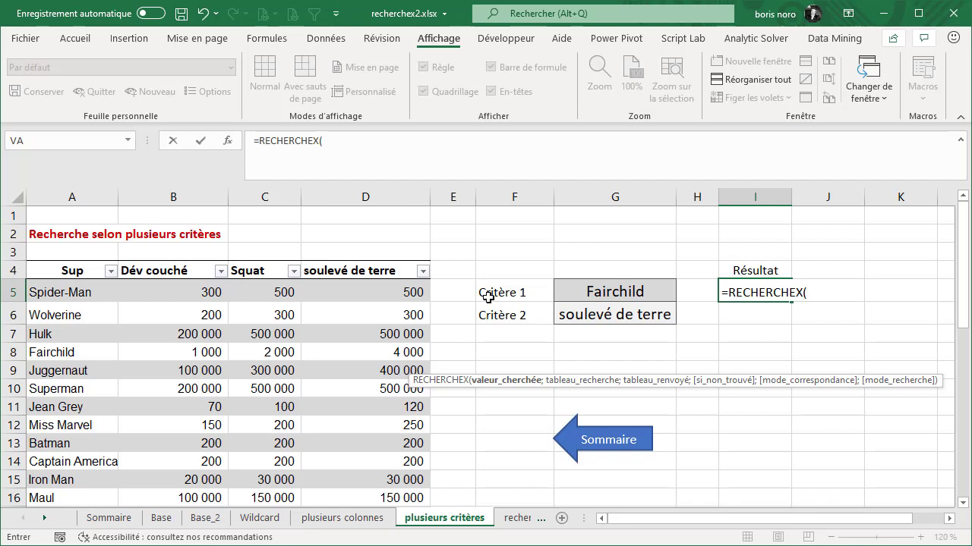
{"action": "left_click", "coordinate": [636, 291]}
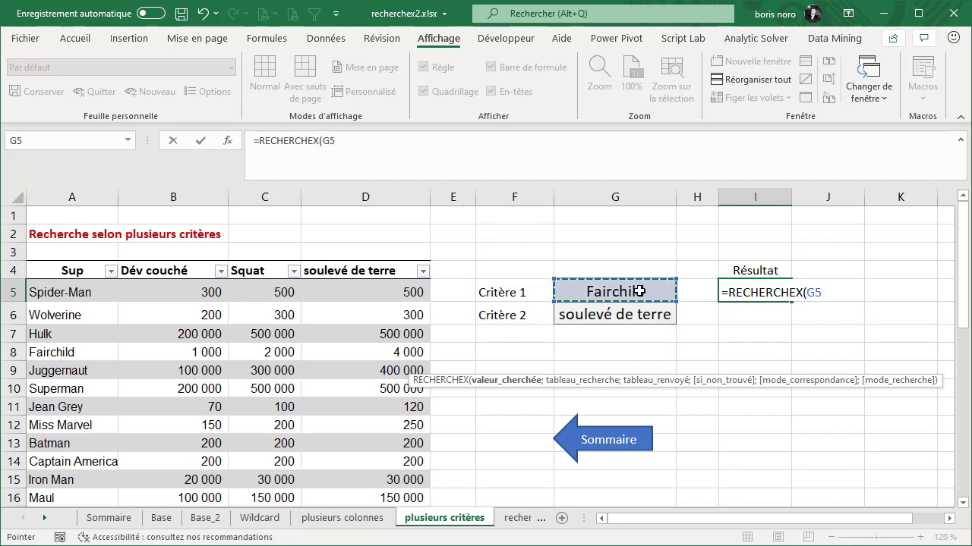
{"action": "type", "text": ";"}
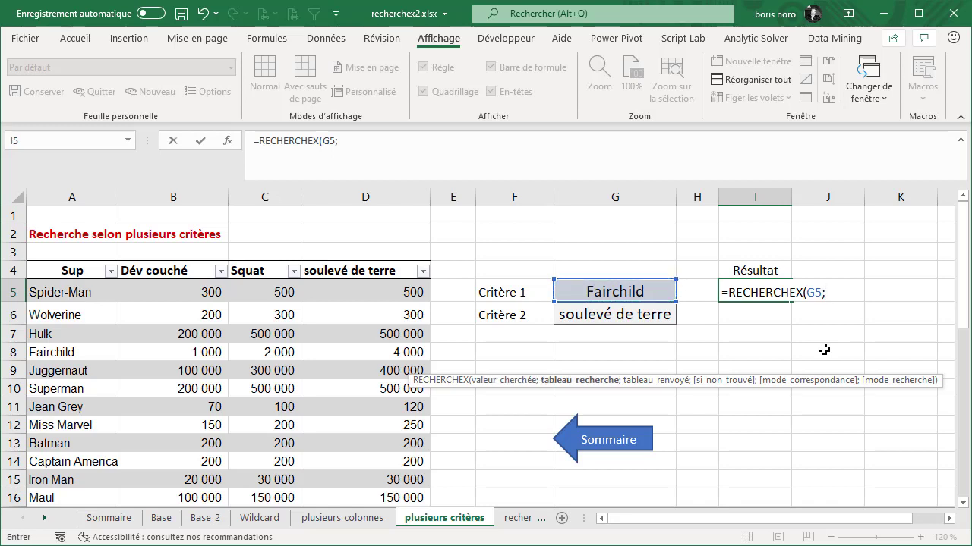
{"action": "left_click", "coordinate": [67, 261]}
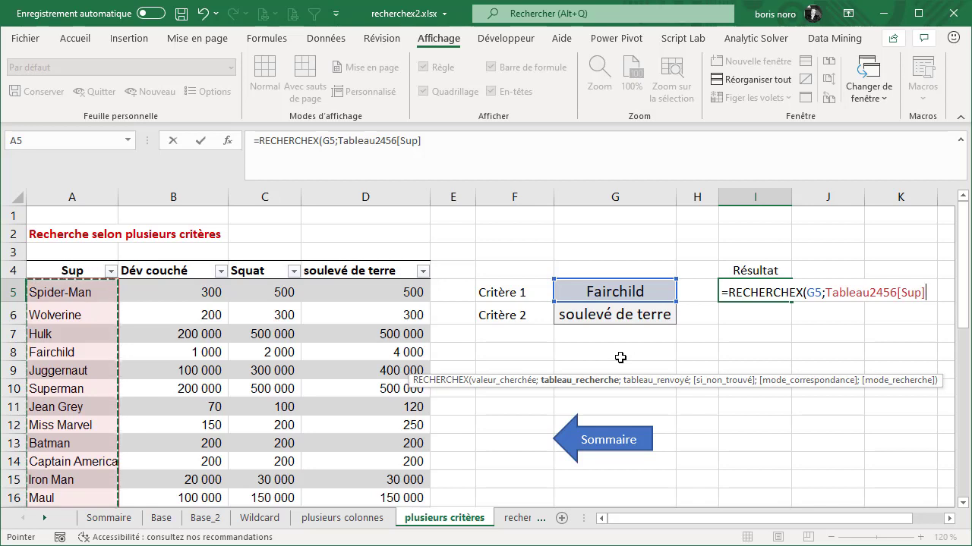
{"action": "type", "text": ";"}
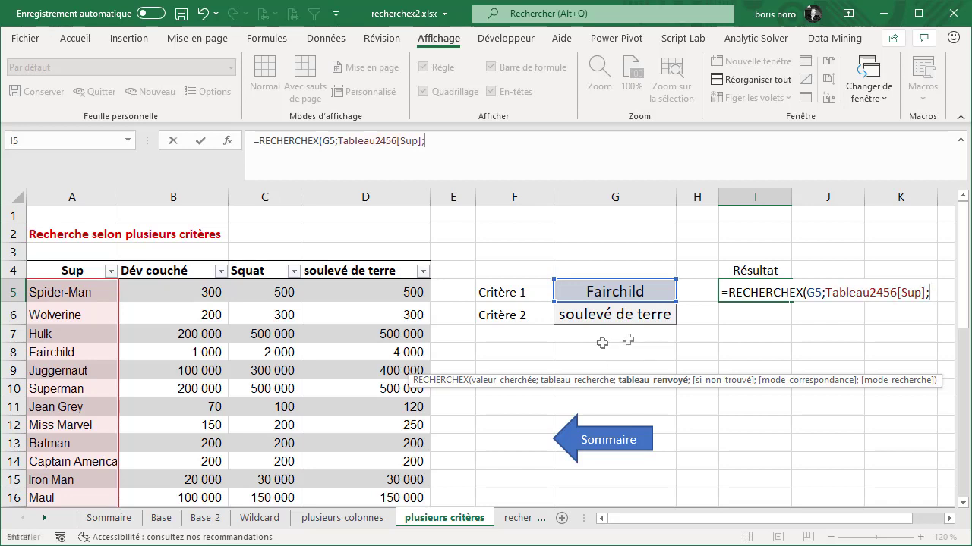
Nest a second RECHERCHEX as the I5 return array, looking up G6 in Tableau2456[[#En-têtes];[Dév couché]:[soulevé de terre]].
{"action": "left_click", "coordinate": [449, 143]}
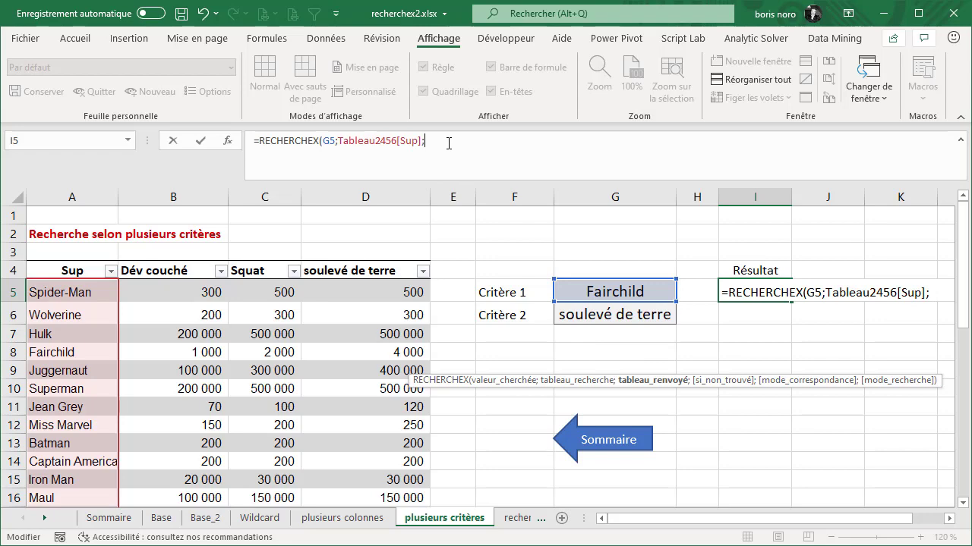
{"action": "type", "text": "rech"}
{"action": "key", "text": "Down"}
{"action": "key", "text": "Down"}
{"action": "key", "text": "Down"}
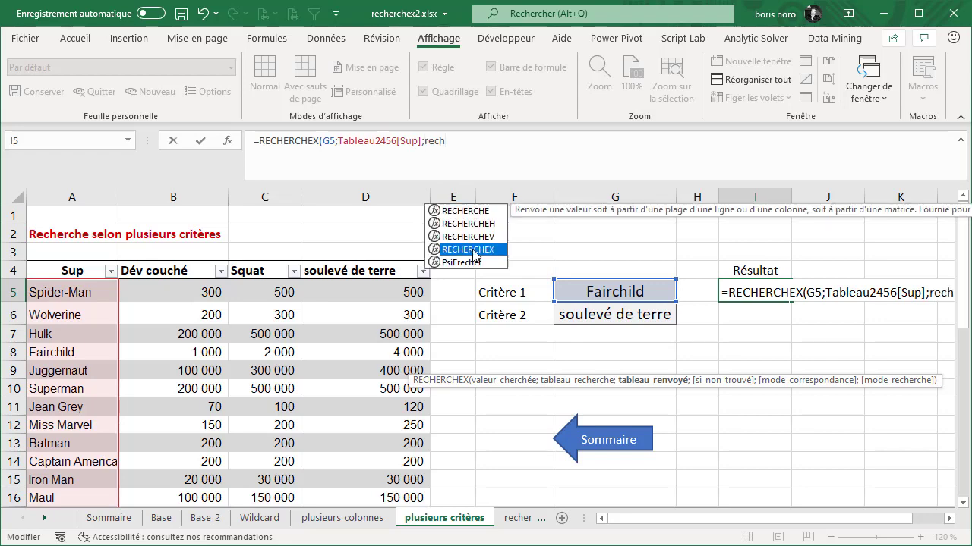
{"action": "key", "text": "Tab"}
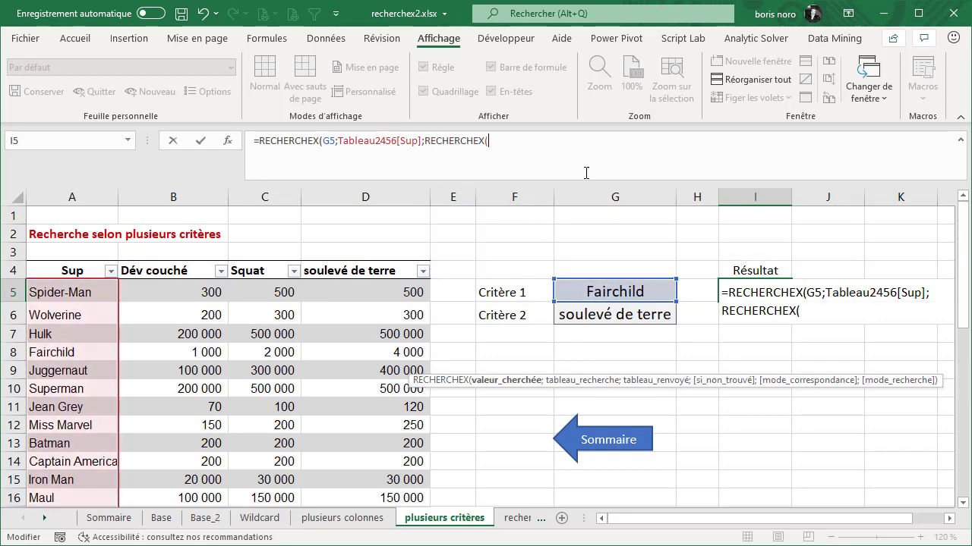
{"action": "left_click", "coordinate": [627, 317]}
{"action": "type", "text": ";"}
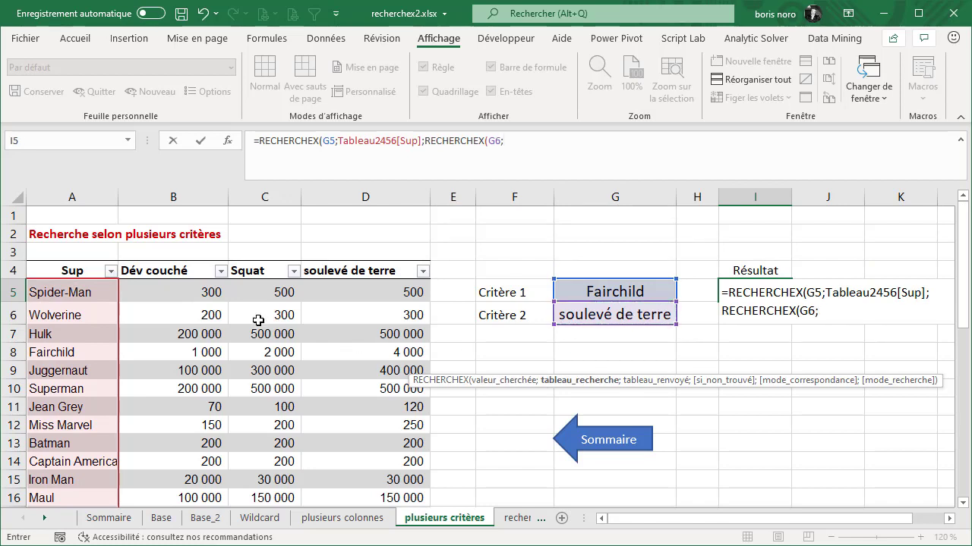
{"action": "left_click_drag", "start_coordinate": [168, 272], "coordinate": [316, 273]}
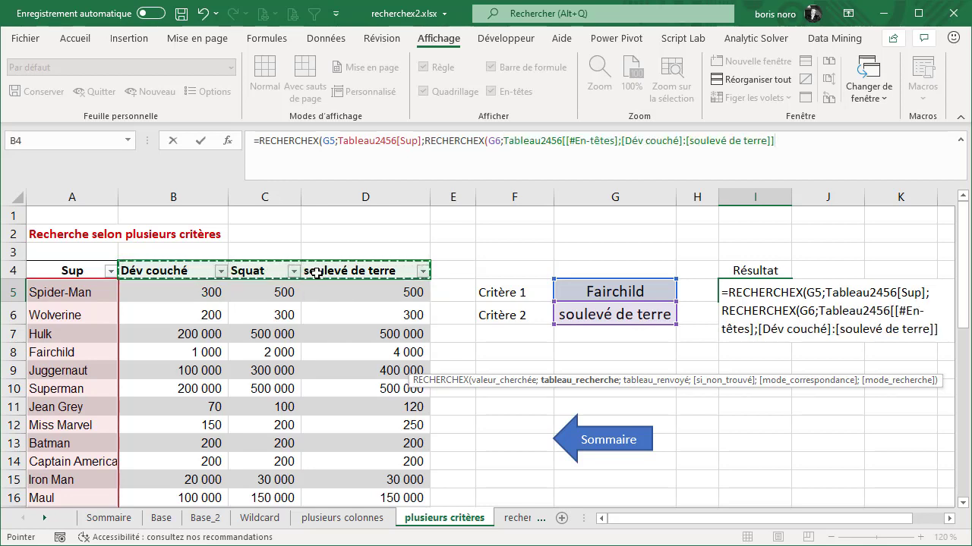
Complete the nested RECHERCHEX in I5 with Tableau2456[[Dév couché]:[soulevé de terre]] as the return array and enter the formula.
{"action": "type", "text": ";;"}
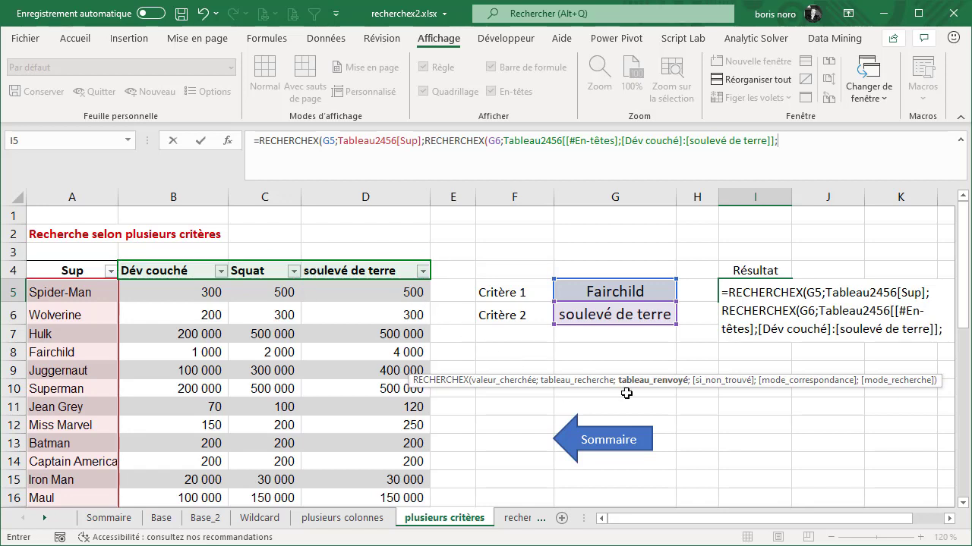
{"action": "left_click", "coordinate": [182, 260]}
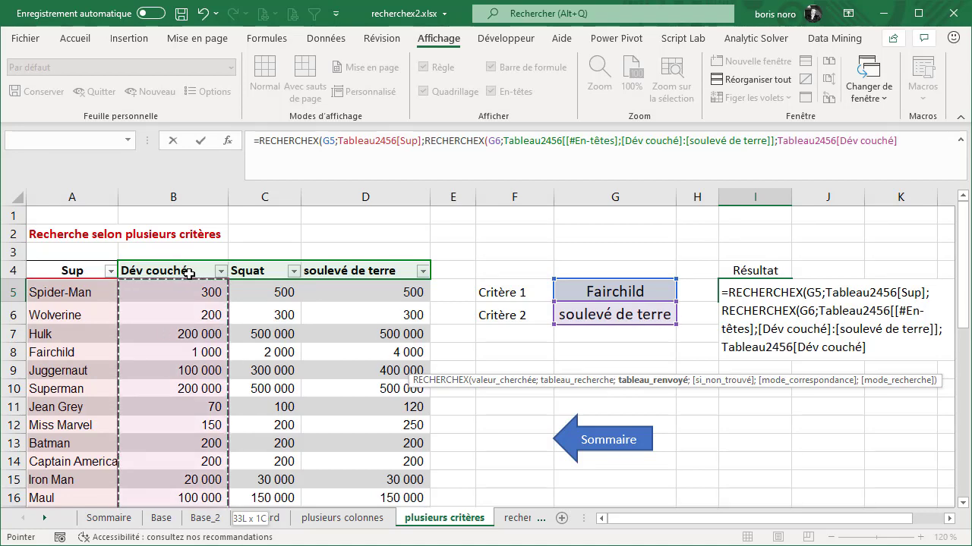
{"action": "left_click_drag", "start_coordinate": [192, 274], "coordinate": [316, 278]}
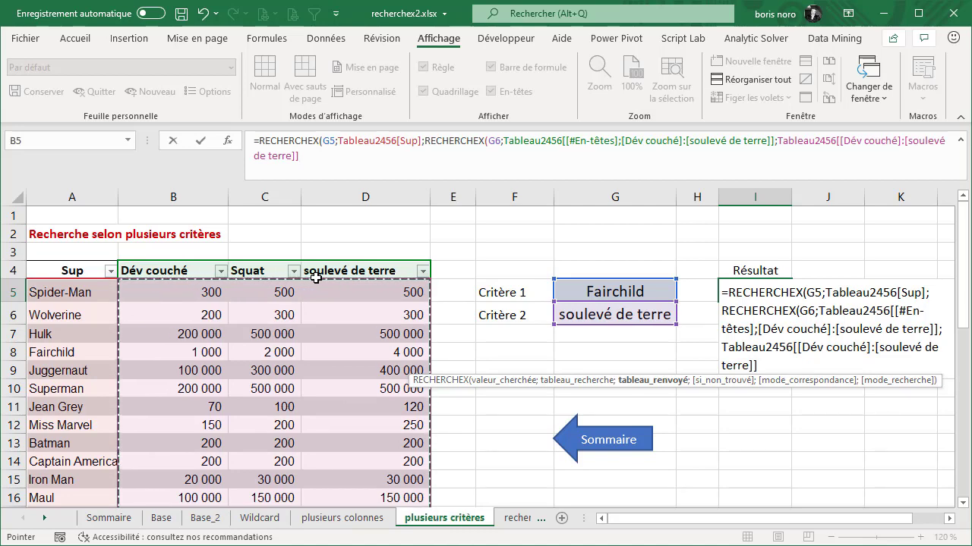
{"action": "type", "text": ")"}
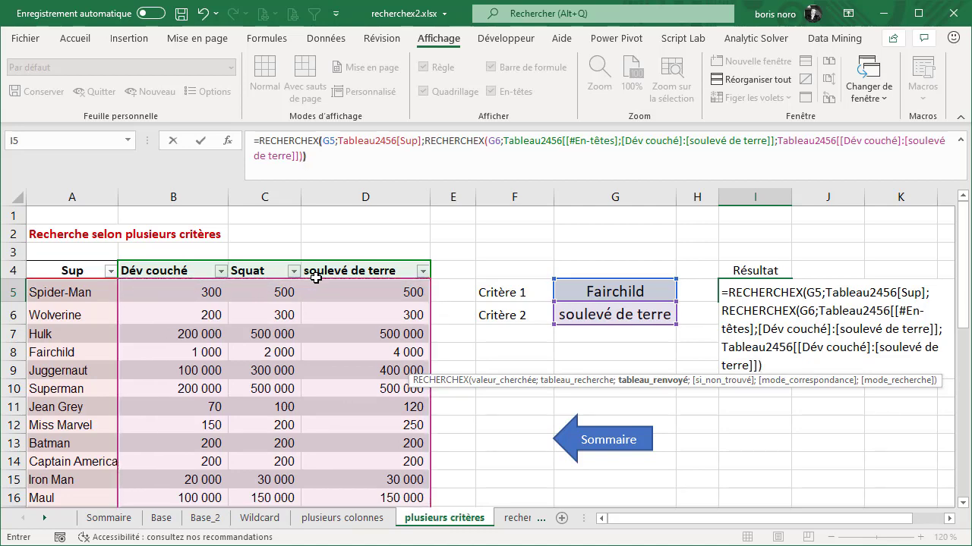
{"action": "key", "text": "Return"}
Set Critère 1 in G5 to Superman and Critère 2 in G6 to Dév couché.
{"action": "left_click", "coordinate": [654, 293]}
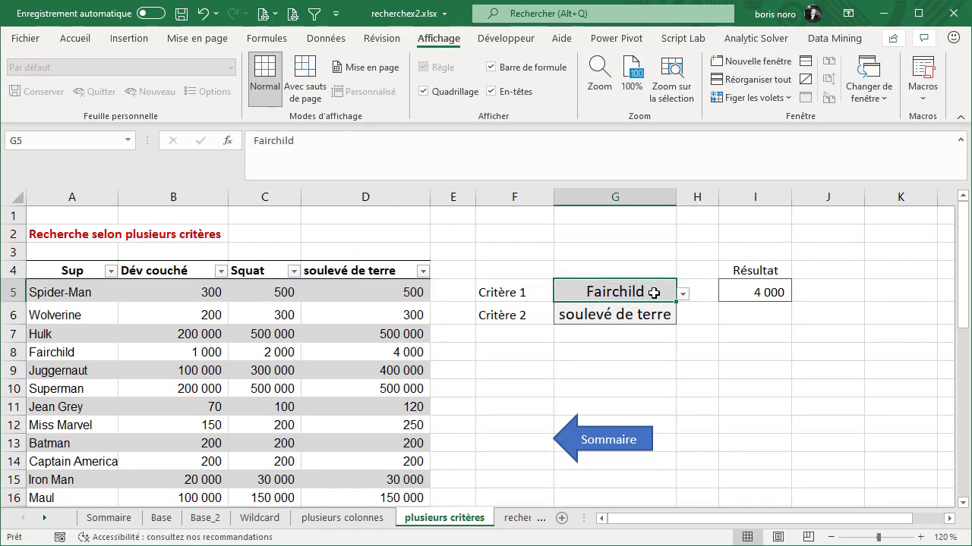
{"action": "left_click", "coordinate": [639, 314]}
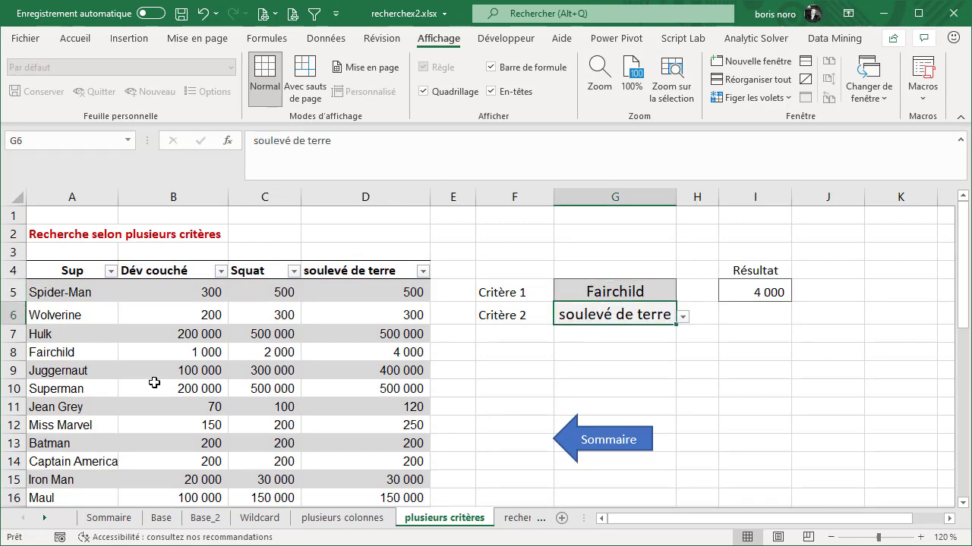
{"action": "left_click", "coordinate": [658, 293]}
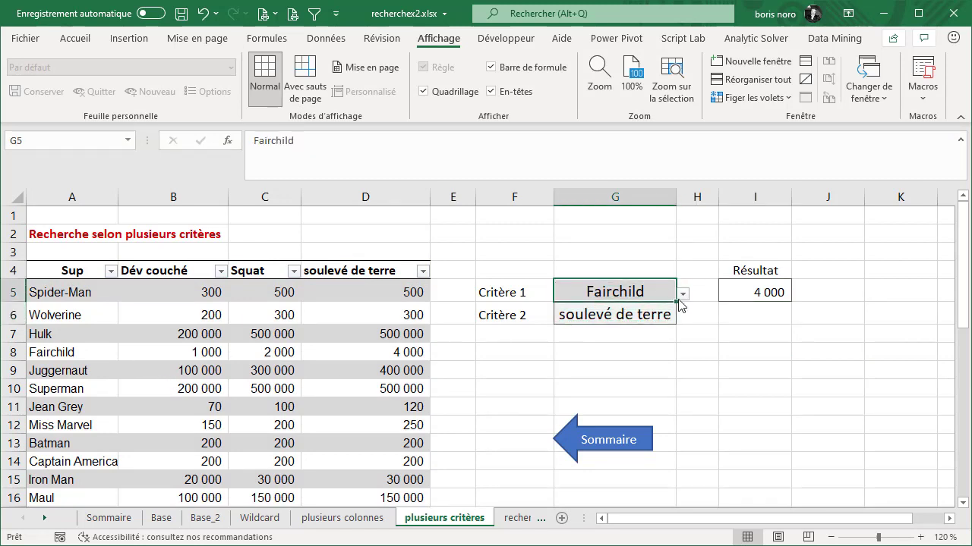
{"action": "left_click", "coordinate": [683, 294]}
{"action": "left_click", "coordinate": [654, 332]}
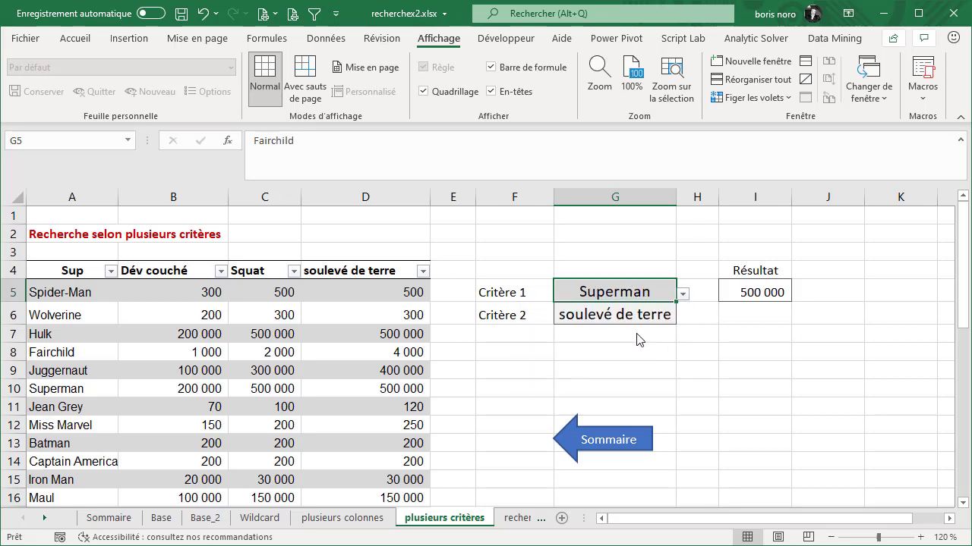
{"action": "left_click", "coordinate": [665, 316]}
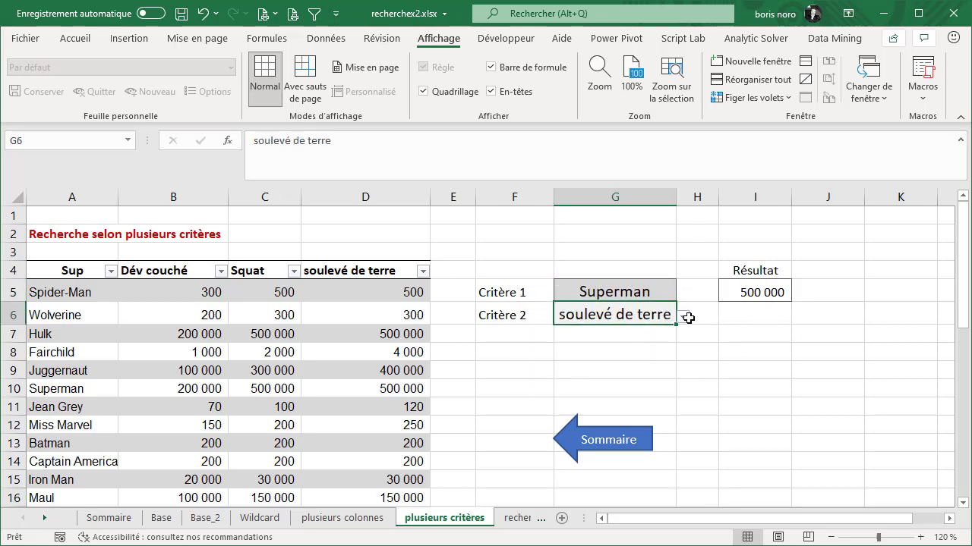
{"action": "left_click", "coordinate": [684, 319]}
{"action": "left_click", "coordinate": [550, 331]}
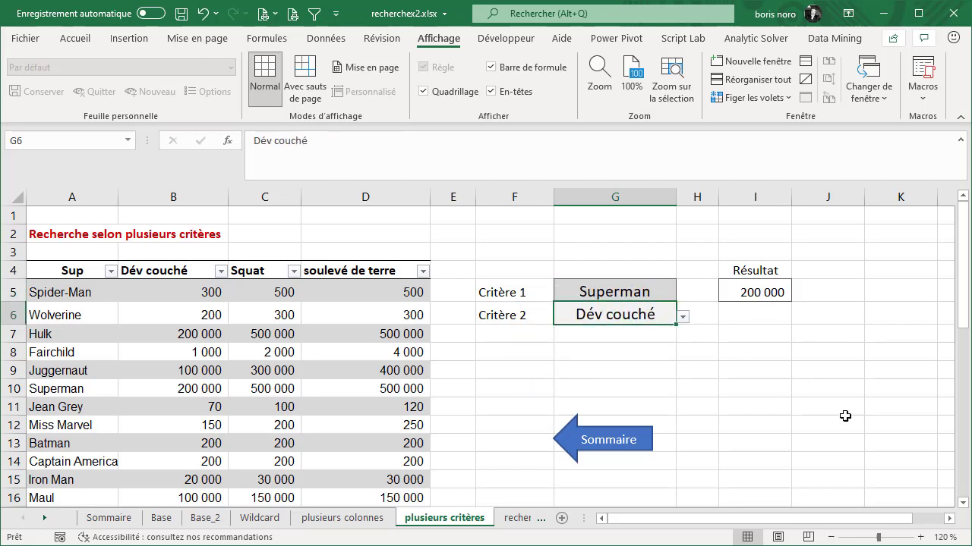
{"action": "left_click", "coordinate": [845, 416]}
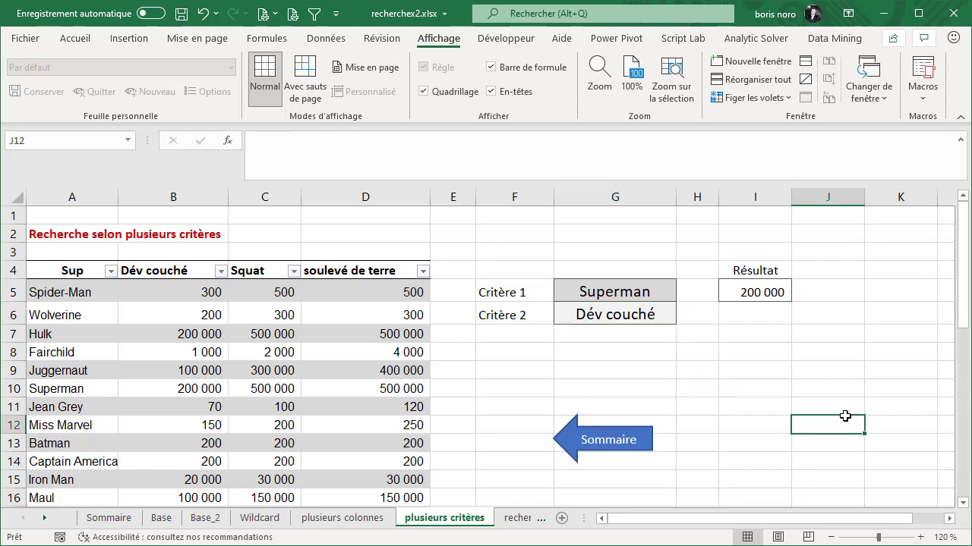
Return to the Sommaire sheet, open the "Recherche approchante" example and review the Résultat table's Sup, Tonnage and Niveau de force columns.
{"action": "left_click", "coordinate": [603, 442]}
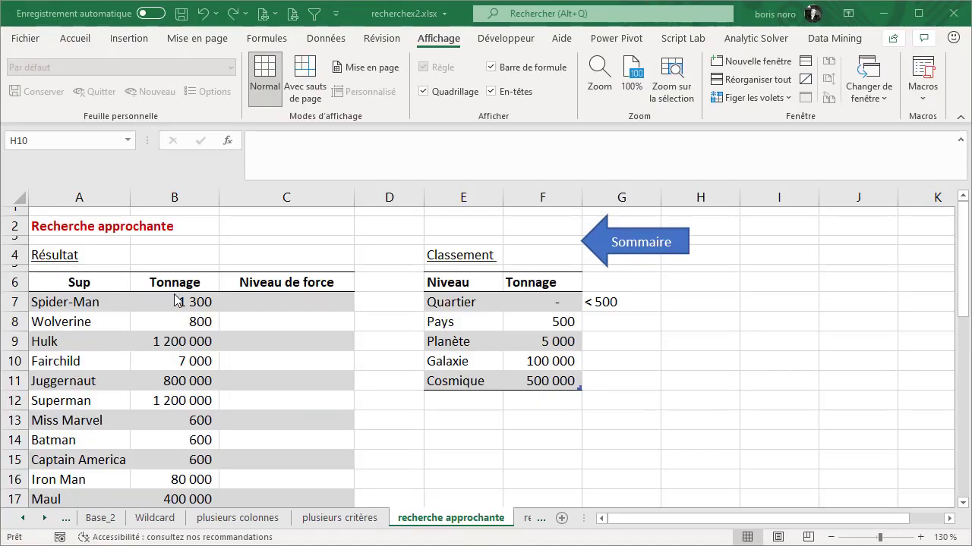
{"action": "left_click", "coordinate": [79, 276]}
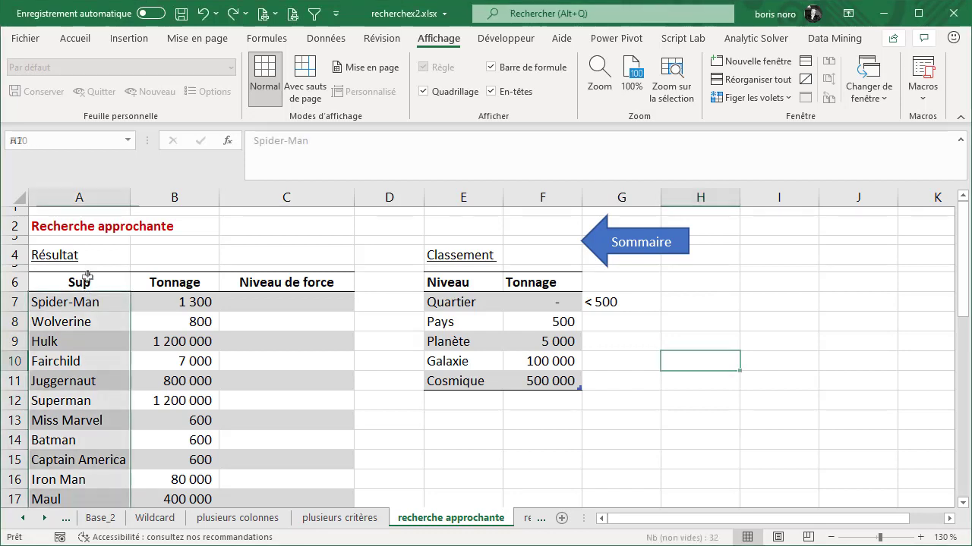
{"action": "left_click", "coordinate": [190, 272]}
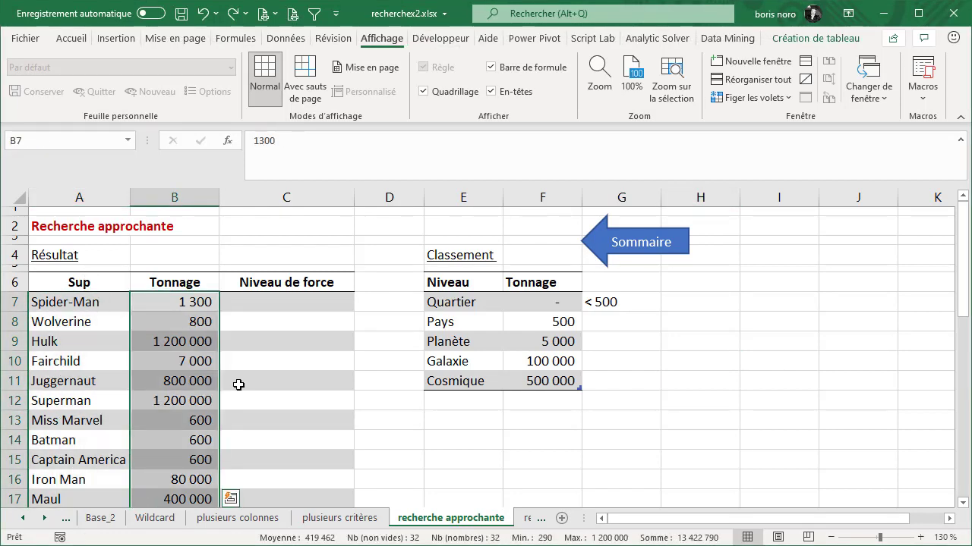
{"action": "left_click", "coordinate": [299, 306]}
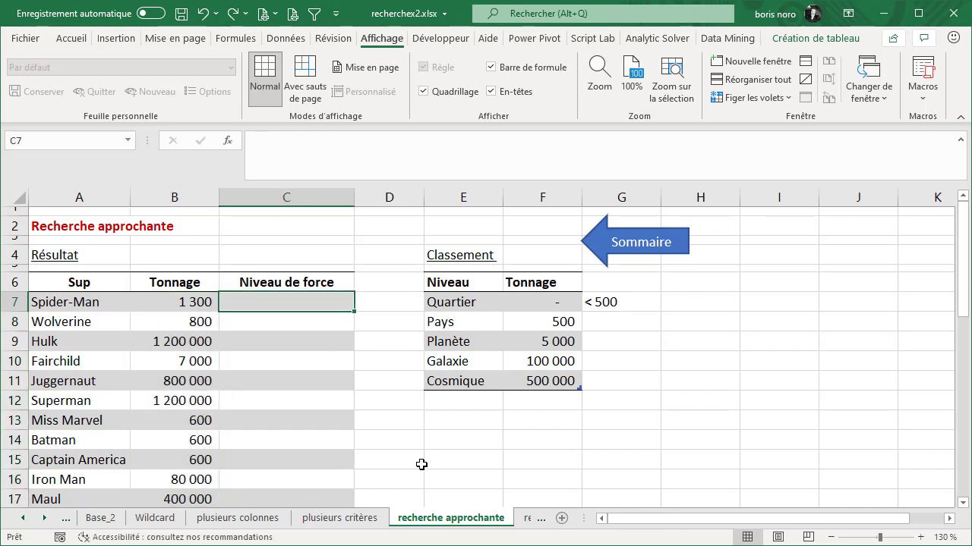
Examine the Classement table's levels from Quartier to Cosmique together with the Tonnage threshold of each.
{"action": "left_click", "coordinate": [463, 255]}
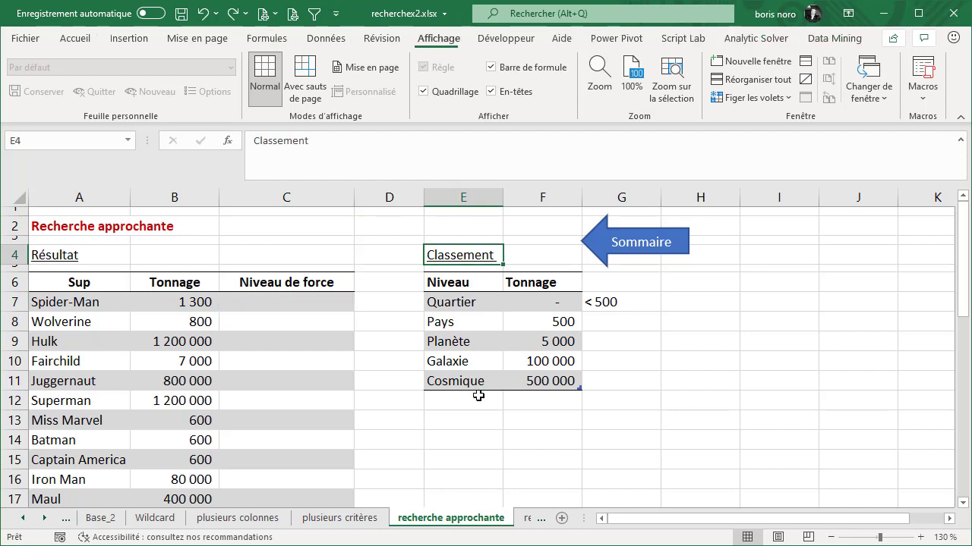
{"action": "left_click", "coordinate": [492, 444]}
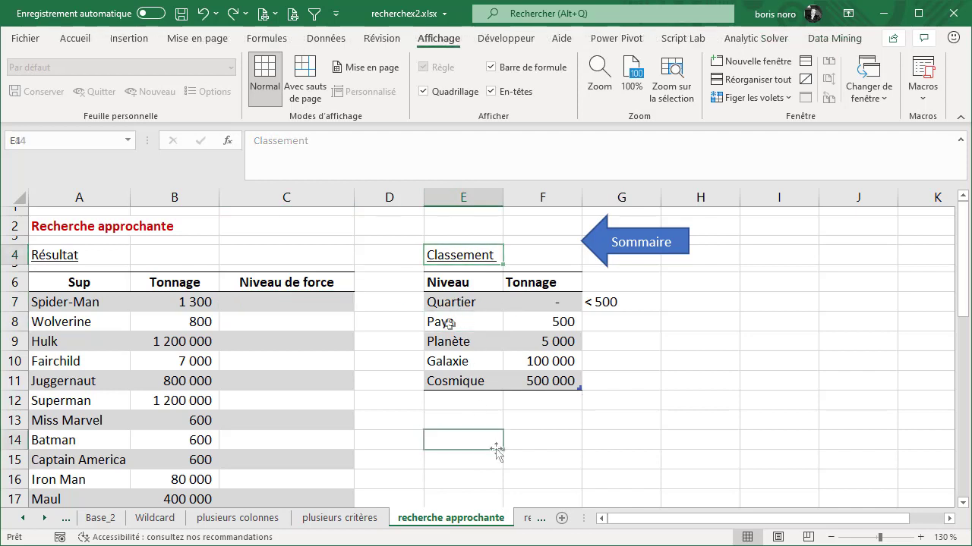
{"action": "left_click", "coordinate": [528, 322]}
{"action": "left_click_drag", "start_coordinate": [527, 323], "coordinate": [525, 338]}
{"action": "left_click", "coordinate": [456, 324]}
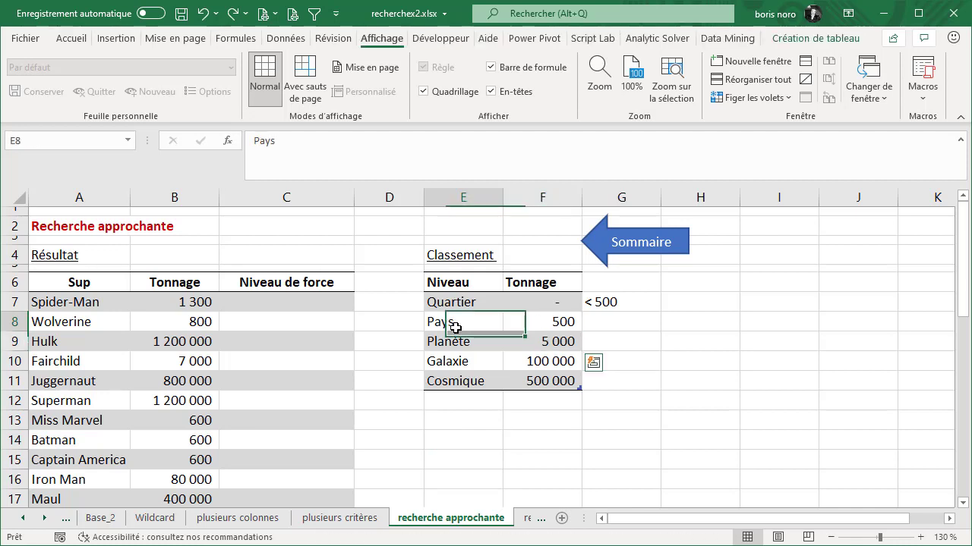
{"action": "left_click", "coordinate": [535, 343]}
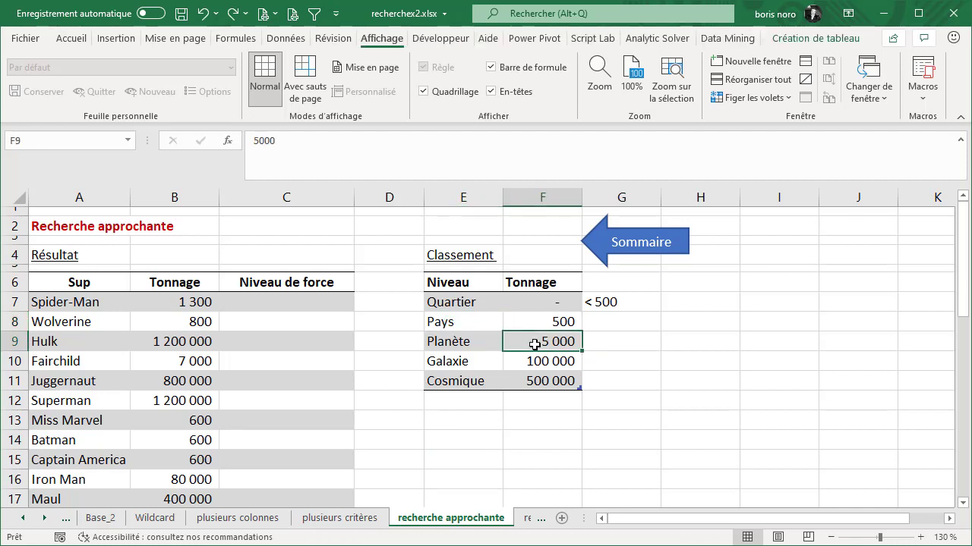
{"action": "left_click_drag", "start_coordinate": [534, 344], "coordinate": [534, 358]}
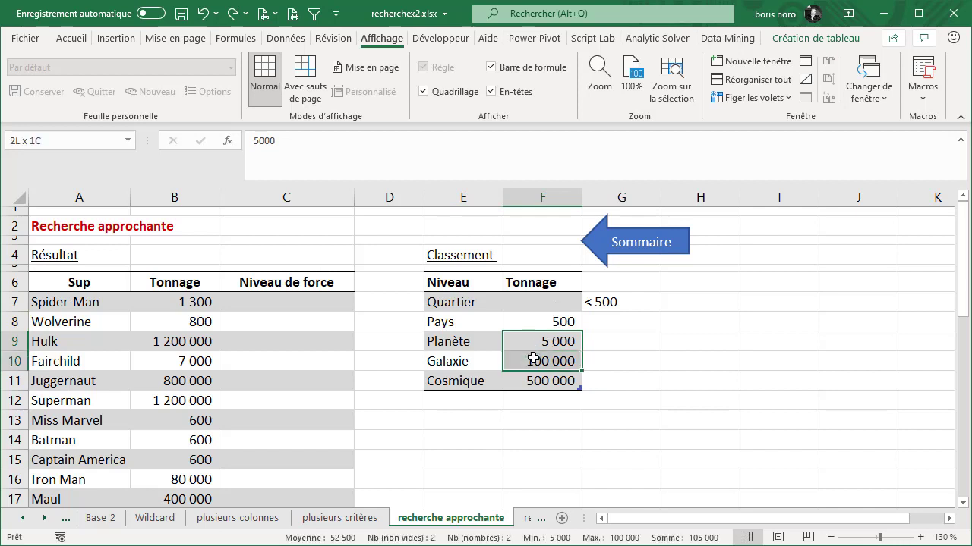
{"action": "left_click", "coordinate": [458, 341]}
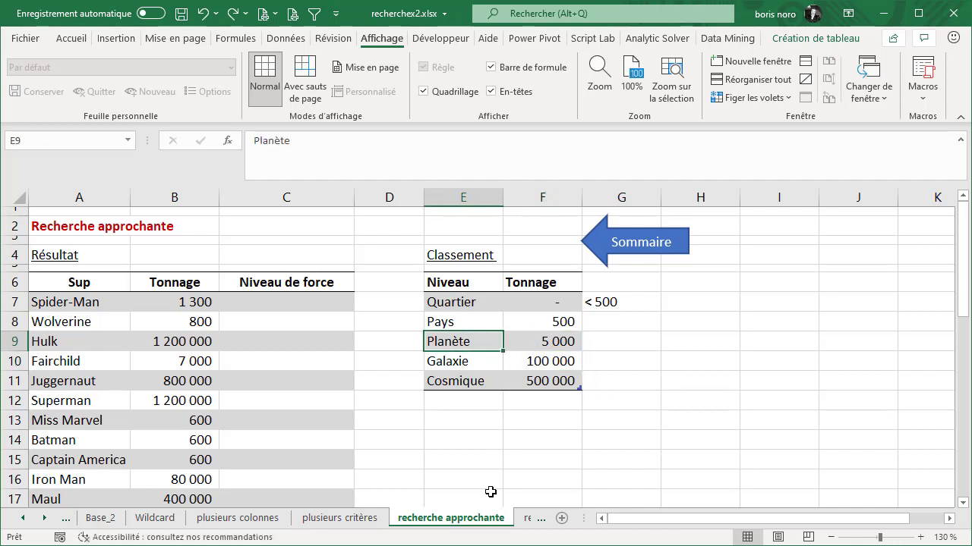
{"action": "left_click", "coordinate": [530, 364]}
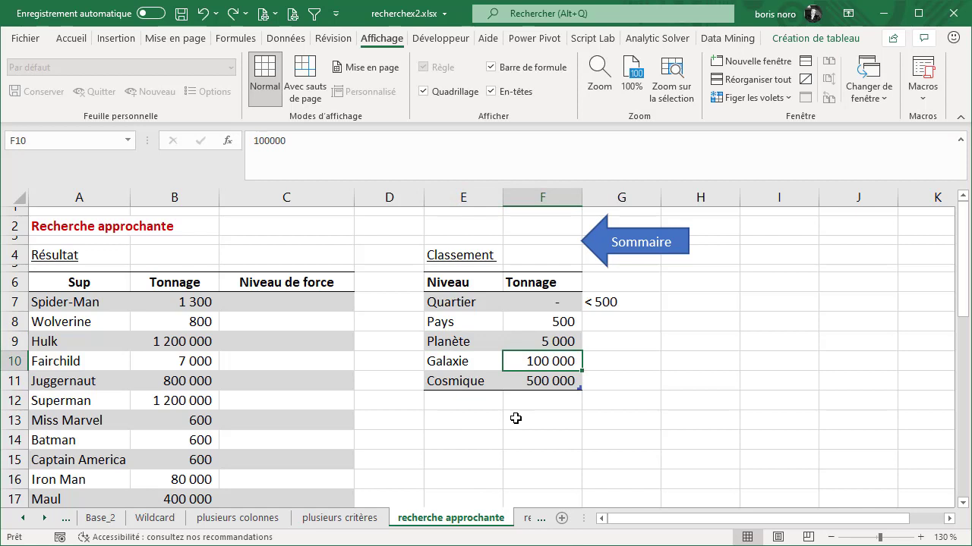
{"action": "left_click", "coordinate": [457, 363]}
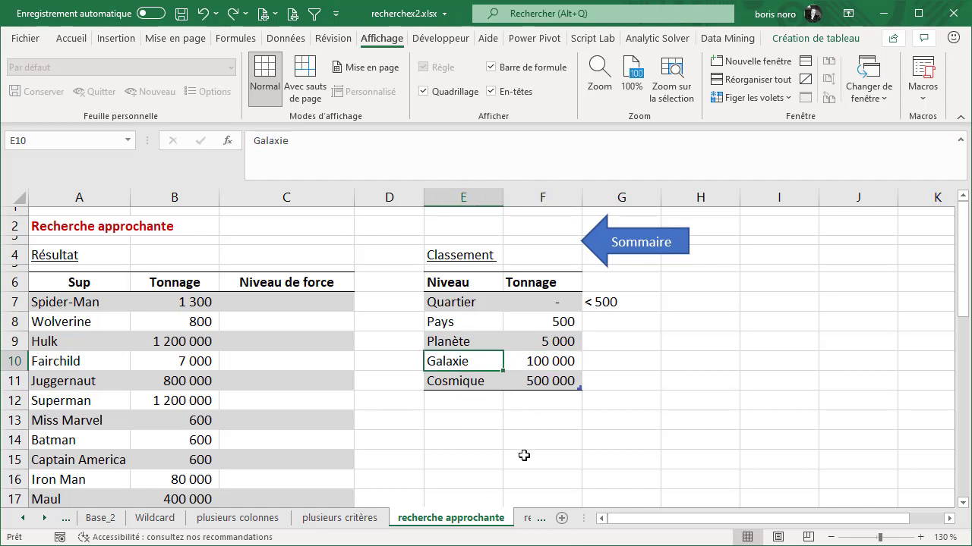
{"action": "left_click", "coordinate": [534, 382]}
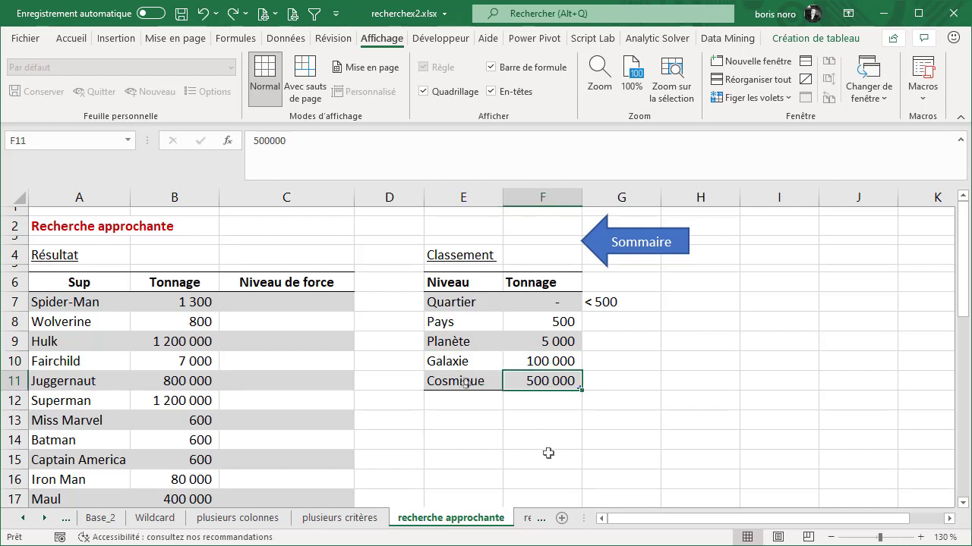
{"action": "left_click", "coordinate": [465, 383]}
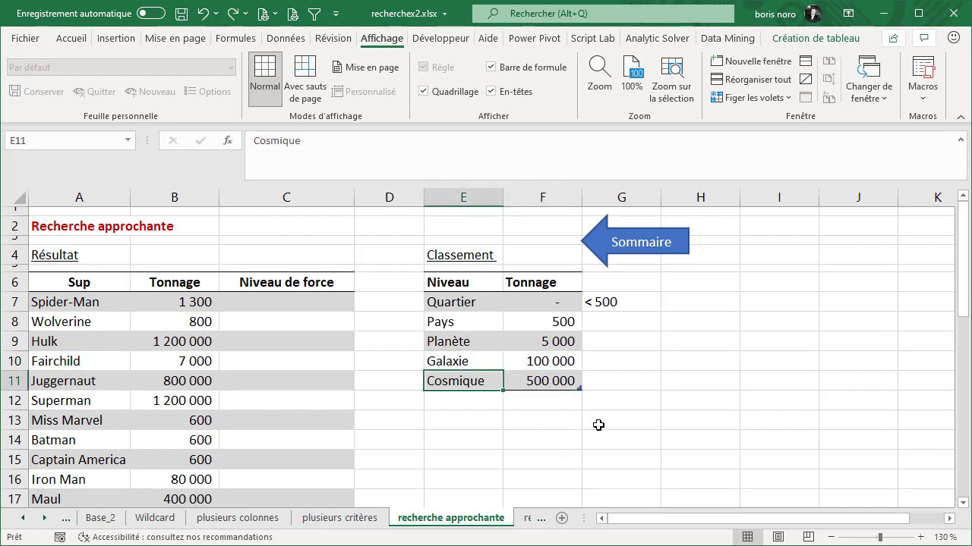
{"action": "left_click", "coordinate": [540, 304]}
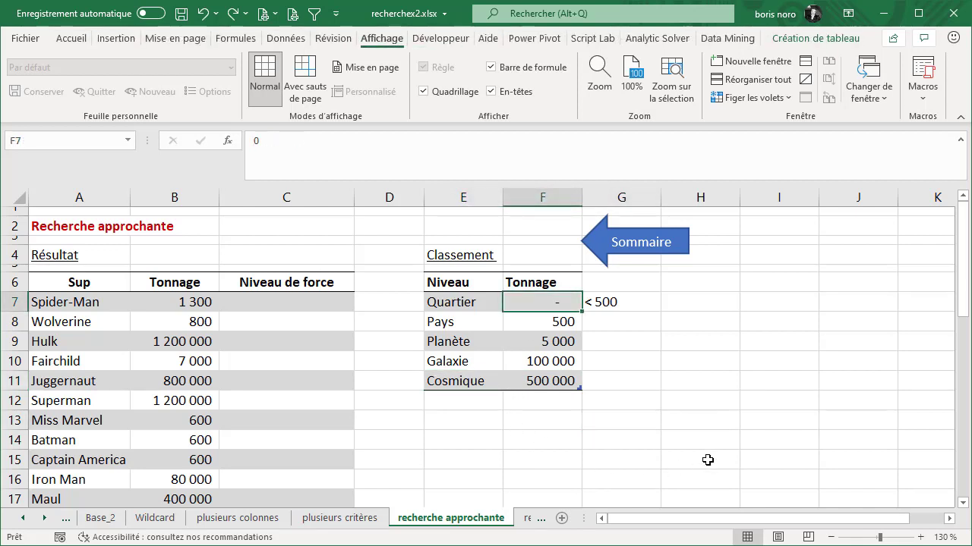
{"action": "left_click", "coordinate": [454, 304]}
{"action": "key", "text": "Left"}
{"action": "key", "text": "Left"}
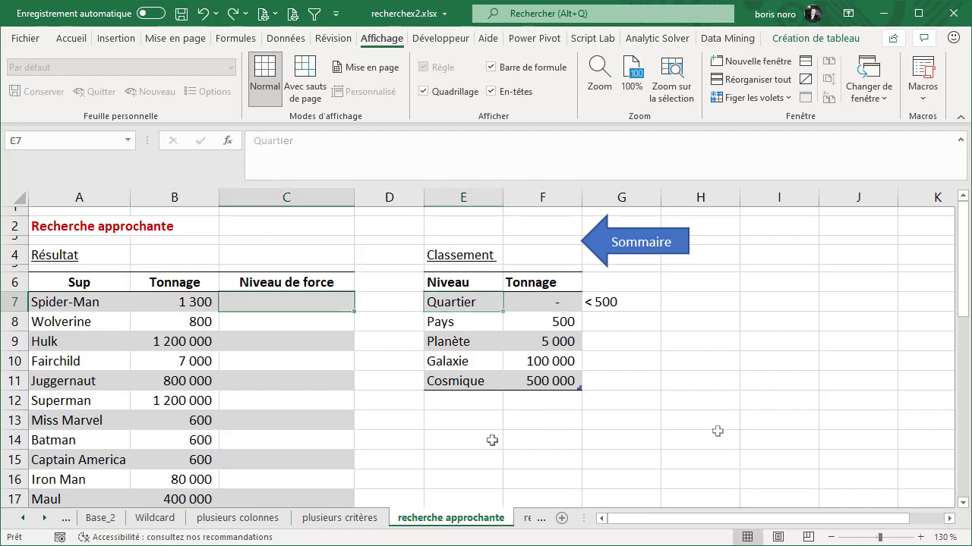
{"action": "type", "text": "=RECHERCHEX("}
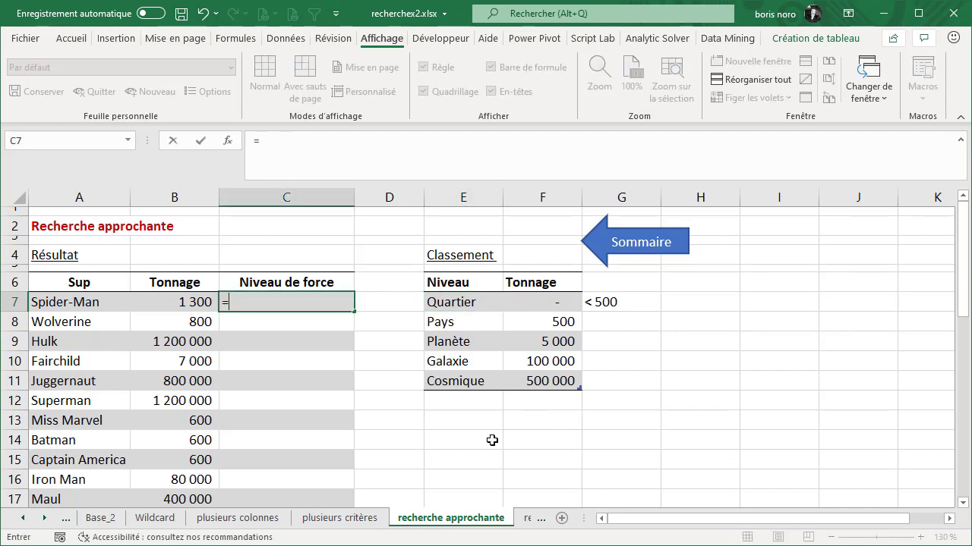
{"action": "left_click", "coordinate": [176, 302]}
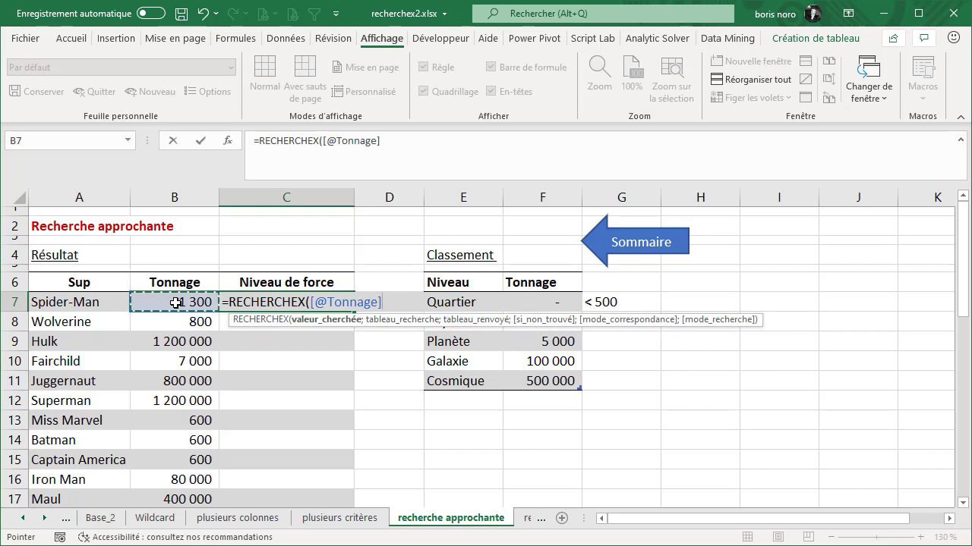
{"action": "type", "text": ";"}
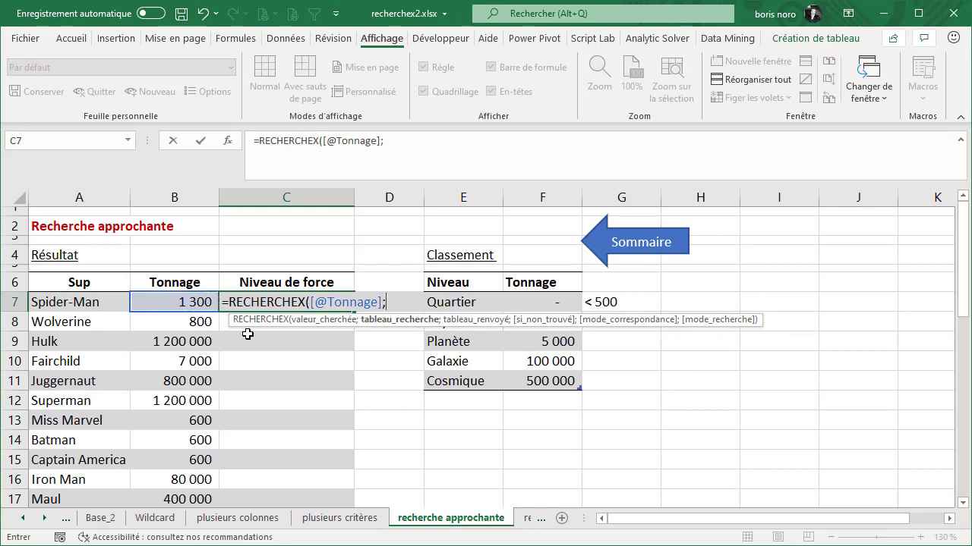
{"action": "left_click", "coordinate": [528, 271]}
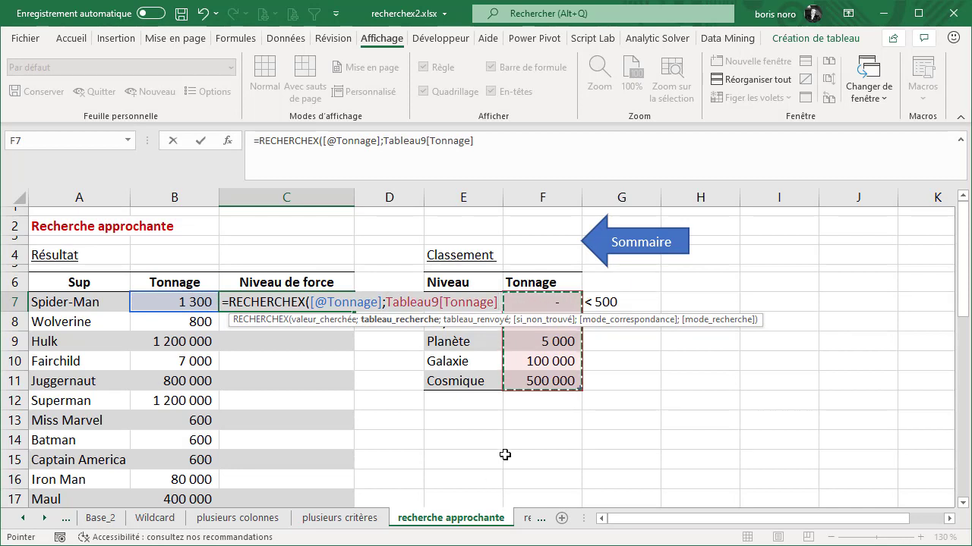
{"action": "type", "text": ";"}
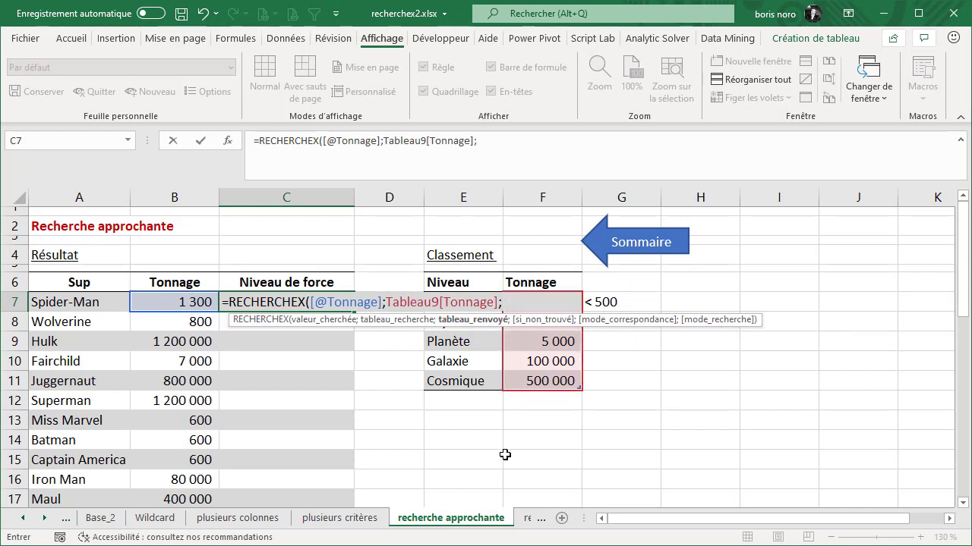
Complete the C7 formula with Tableau9[Niveau] as the return array and match mode -1, exact match or next smaller item.
{"action": "left_click", "coordinate": [465, 271]}
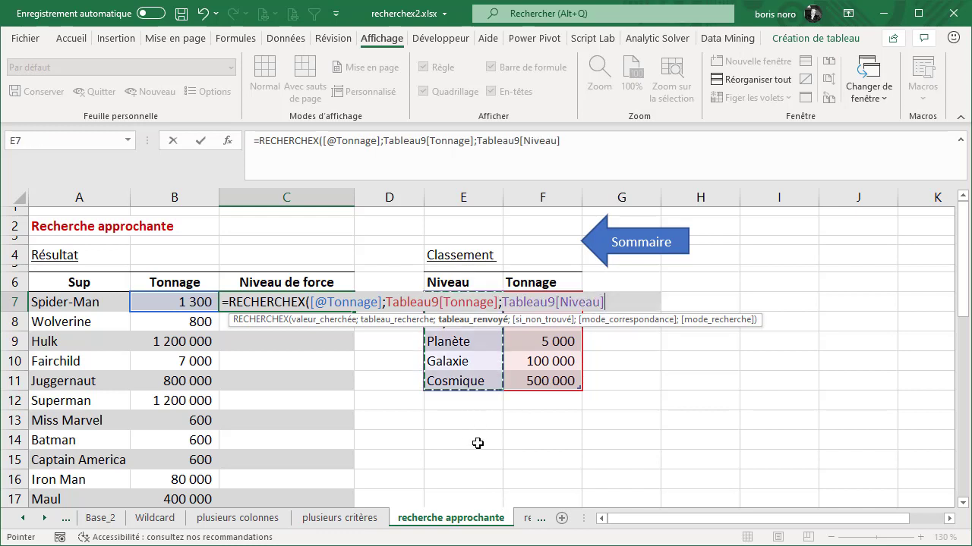
{"action": "type", "text": ";"}
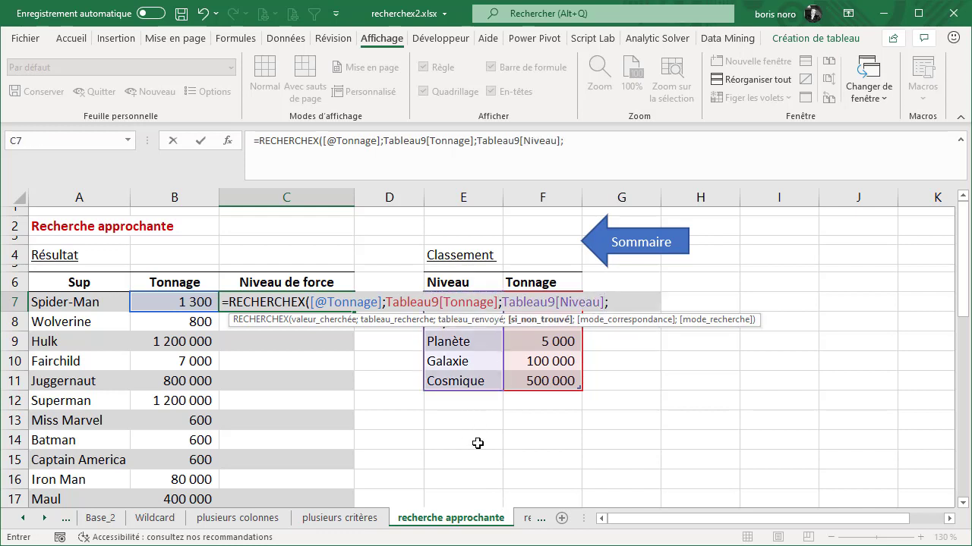
{"action": "type", "text": ";"}
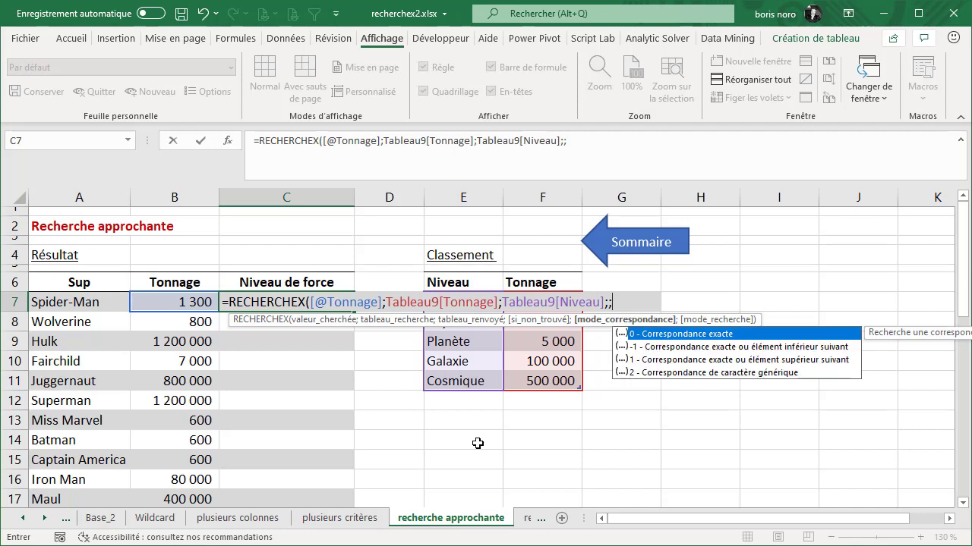
{"action": "double_click", "coordinate": [665, 347]}
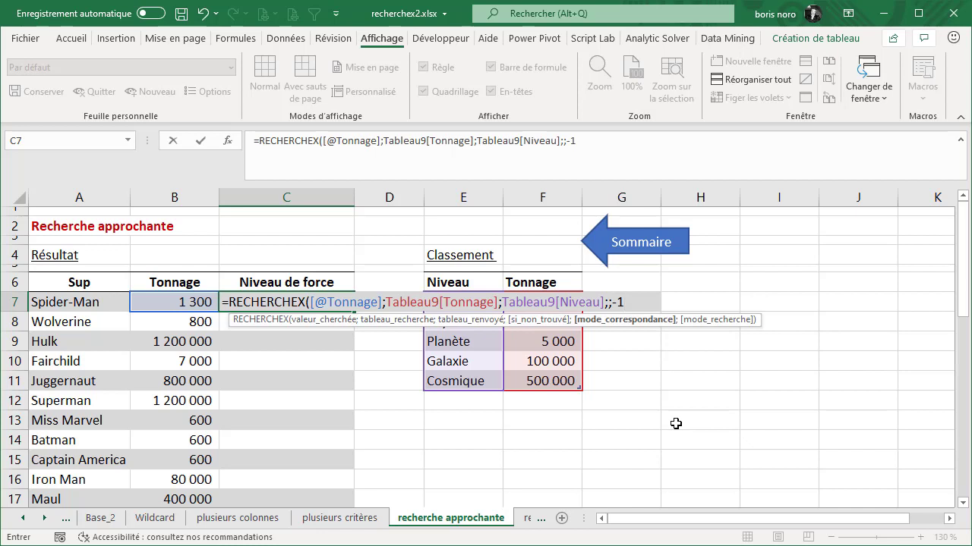
{"action": "type", "text": ")"}
{"action": "key", "text": "Return"}
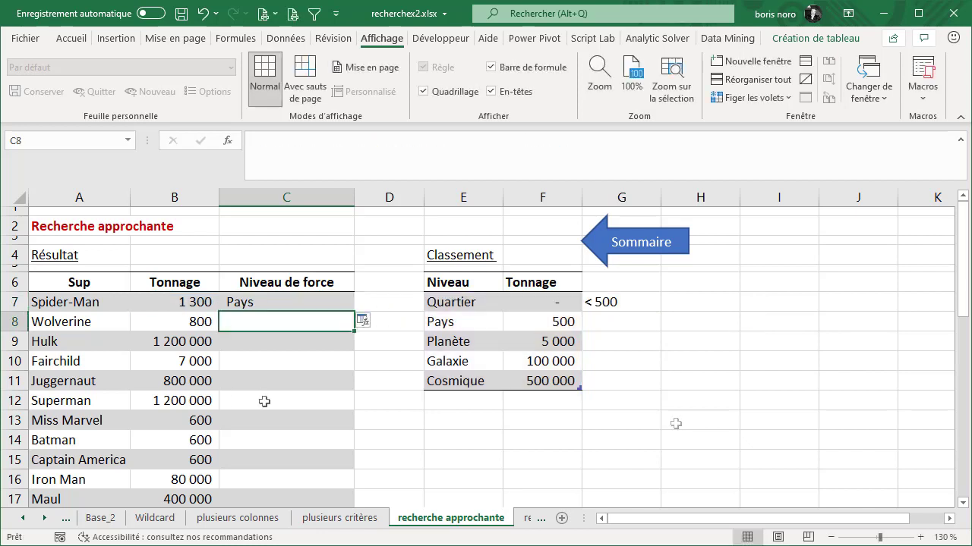
Compare Spider-Man's tonnage and returned level in row 7 with the Pays and Planète thresholds in the Classement table.
{"action": "left_click", "coordinate": [92, 302]}
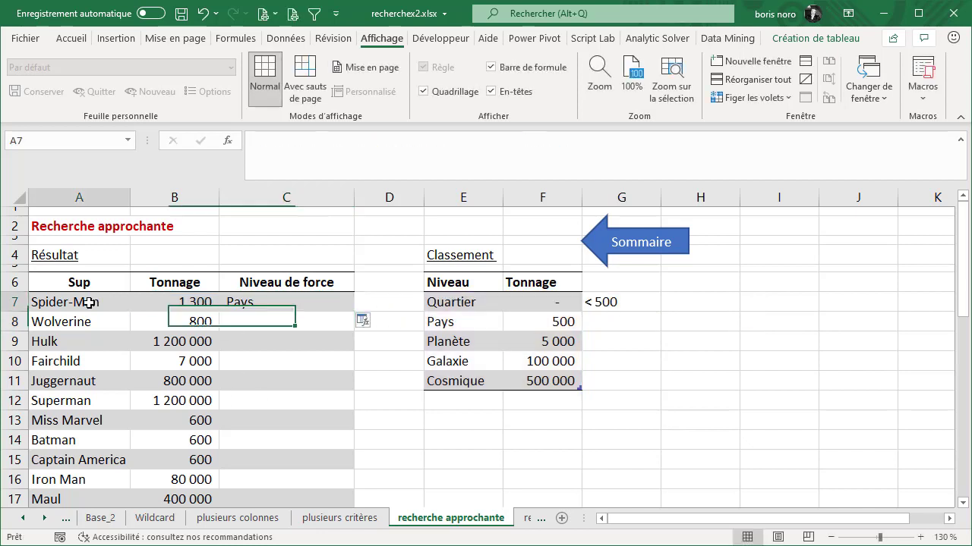
{"action": "left_click", "coordinate": [299, 308]}
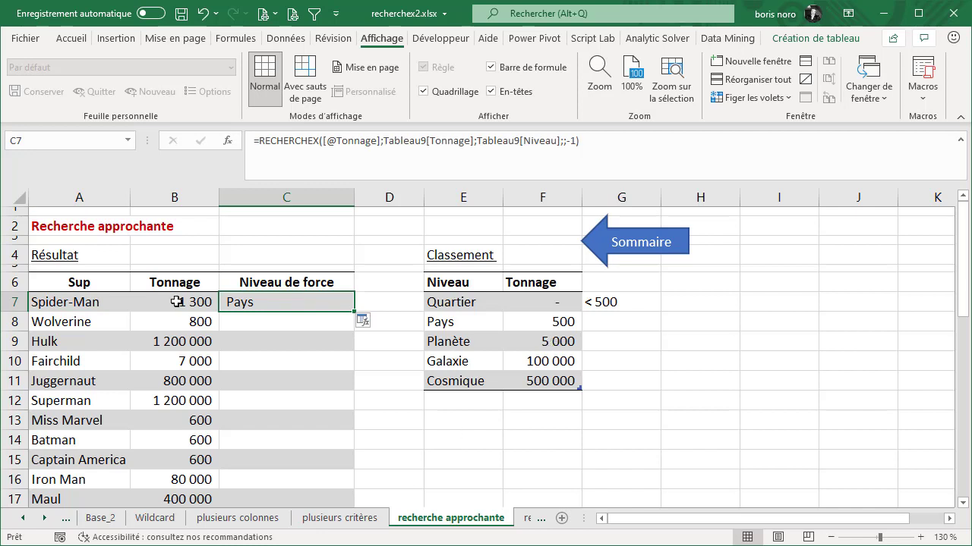
{"action": "left_click", "coordinate": [541, 325]}
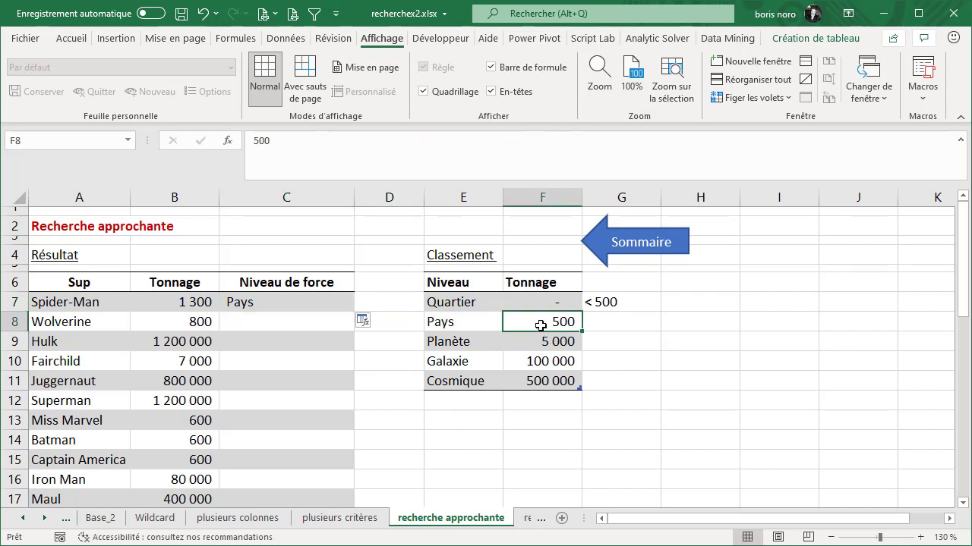
{"action": "left_click_drag", "start_coordinate": [541, 325], "coordinate": [539, 340]}
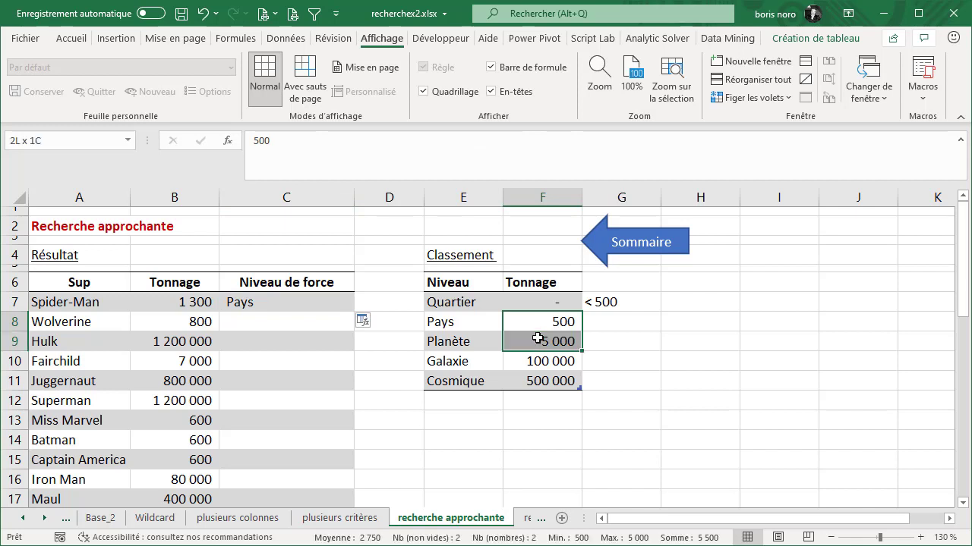
{"action": "left_click", "coordinate": [778, 367]}
{"action": "left_click", "coordinate": [555, 346]}
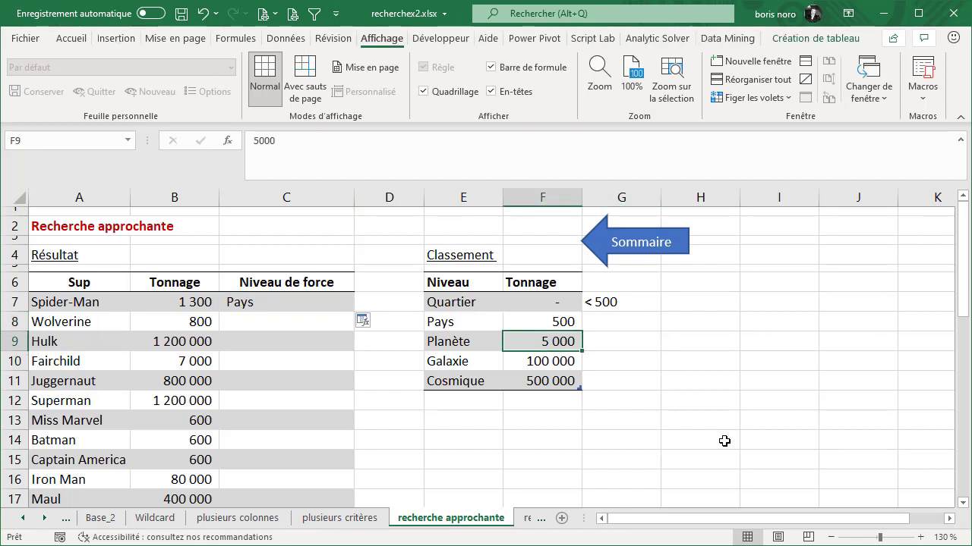
{"action": "left_click", "coordinate": [549, 323]}
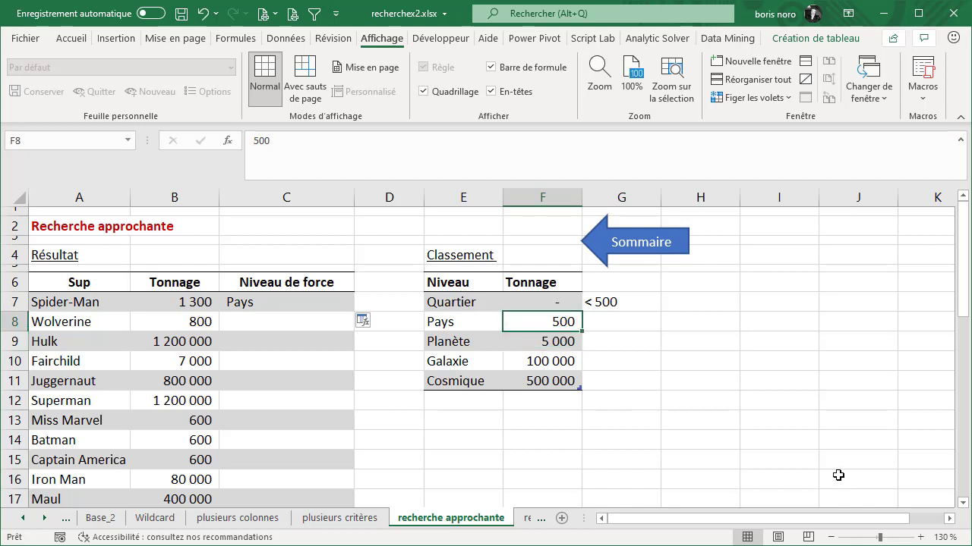
Apply the C7 formula to the whole Niveau de force column and check the levels in rows 8 to 10 against the Classement thresholds.
{"action": "left_click", "coordinate": [372, 322]}
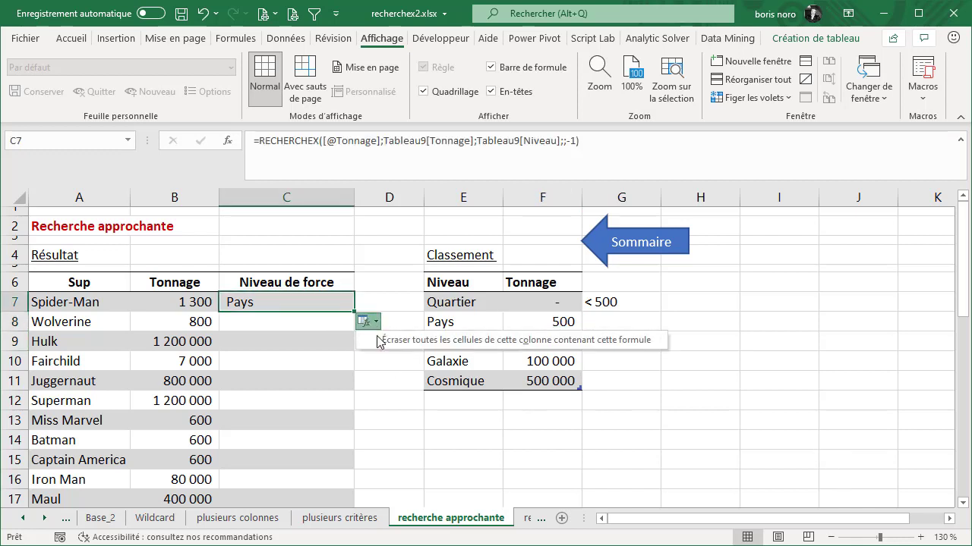
{"action": "left_click", "coordinate": [377, 341]}
{"action": "left_click", "coordinate": [176, 326]}
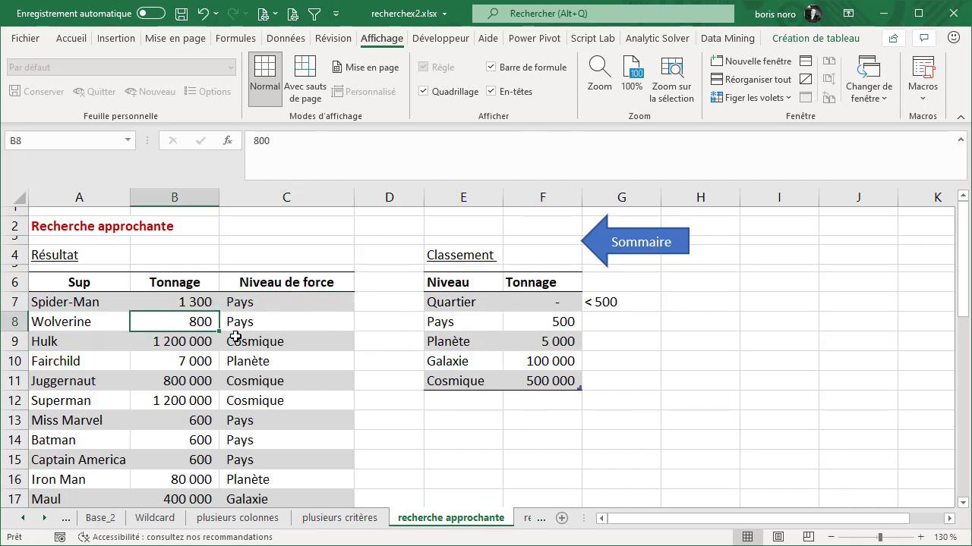
{"action": "left_click", "coordinate": [241, 327]}
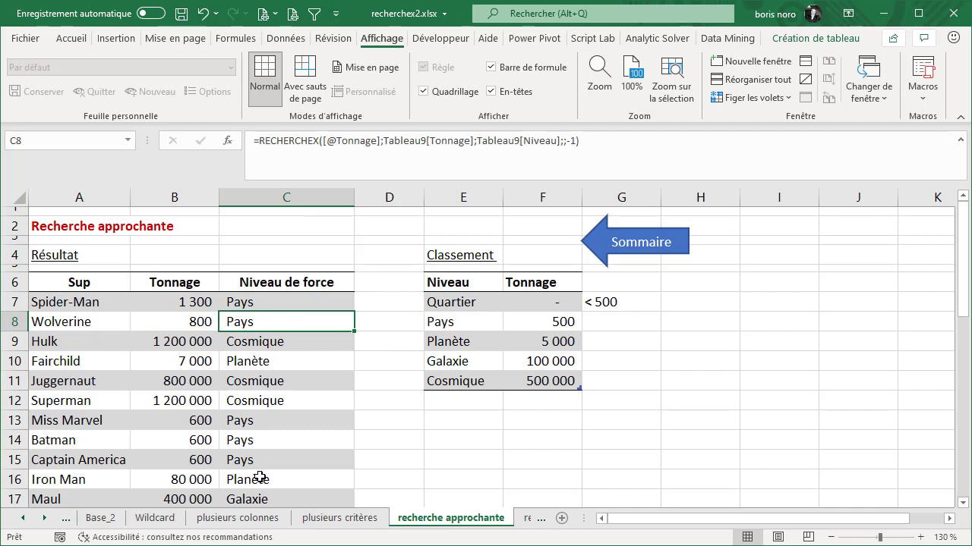
{"action": "left_click", "coordinate": [526, 324]}
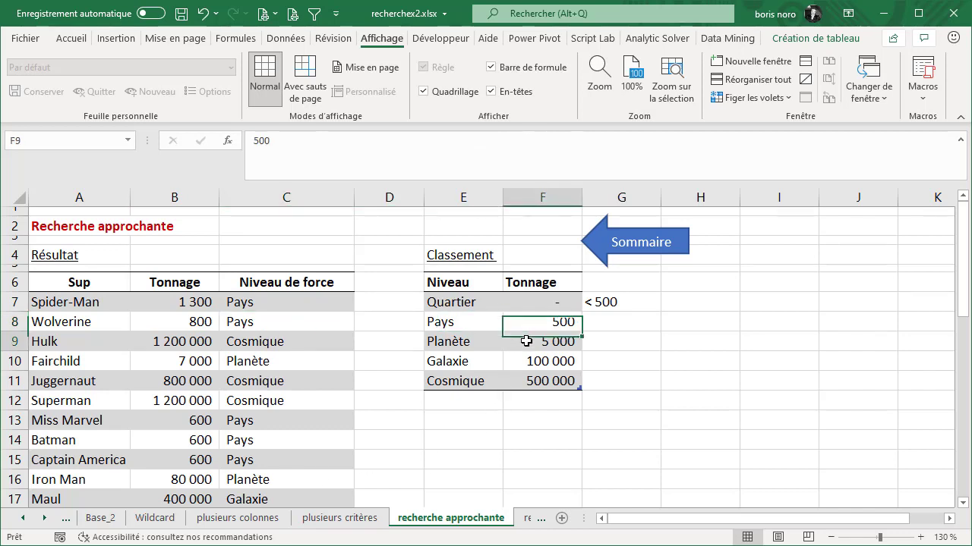
{"action": "left_click", "coordinate": [527, 340]}
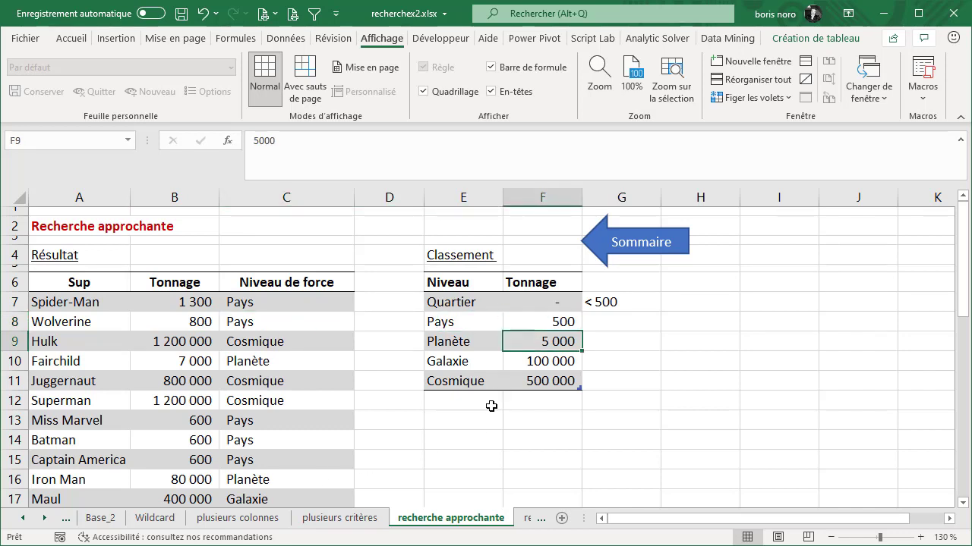
{"action": "left_click", "coordinate": [261, 347]}
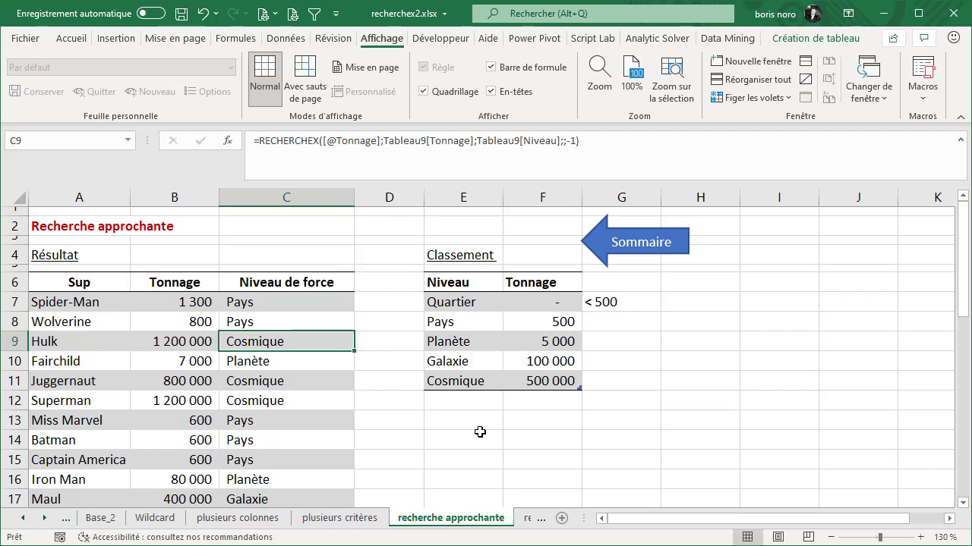
{"action": "left_click", "coordinate": [552, 382]}
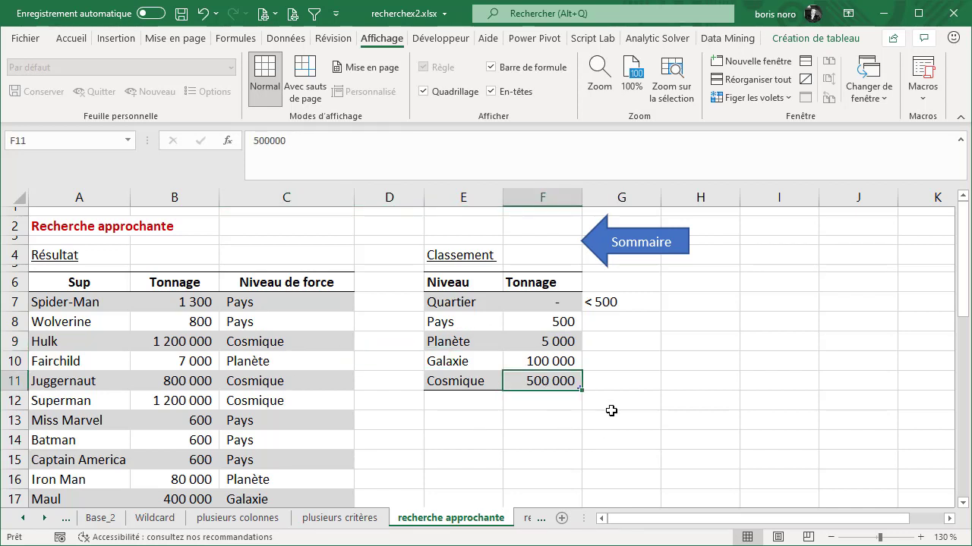
{"action": "left_click", "coordinate": [267, 359]}
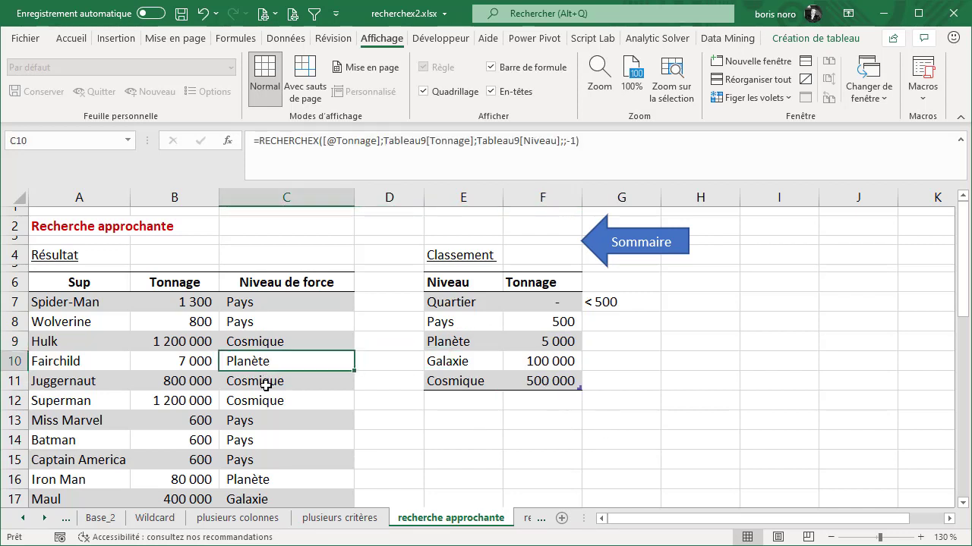
Set Wolverine's Tonnage in B8 to 100 to test the approximate match.
{"action": "left_click", "coordinate": [538, 344]}
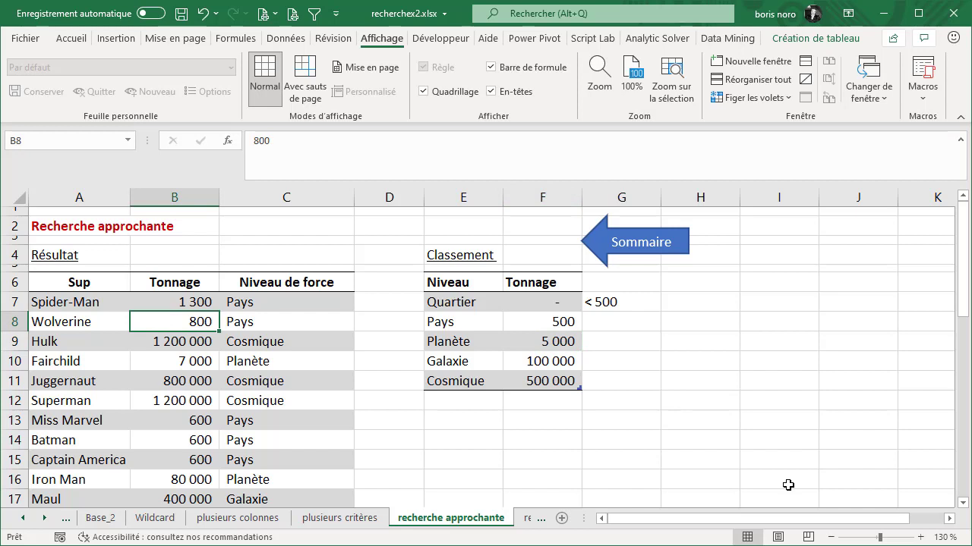
{"action": "type", "text": "100"}
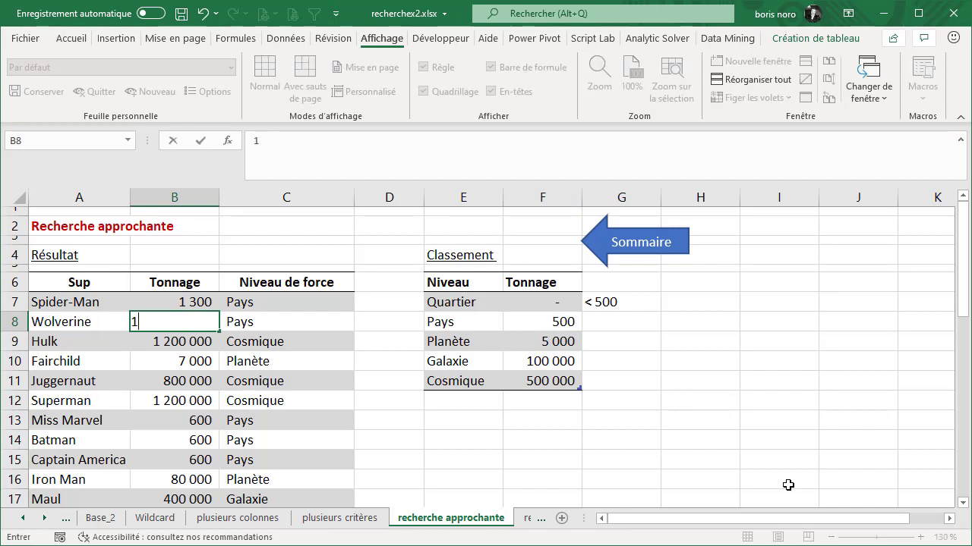
{"action": "key", "text": "Tab"}
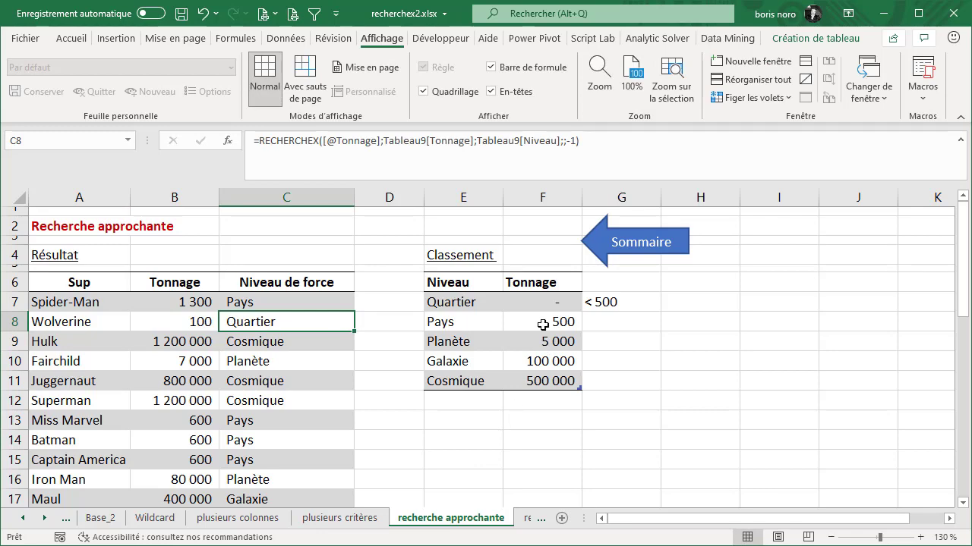
Return to the Sommaire sheet, open the "Recherche de date à date" example and select the table's Date and Nombre pages columns.
{"action": "left_click", "coordinate": [699, 382]}
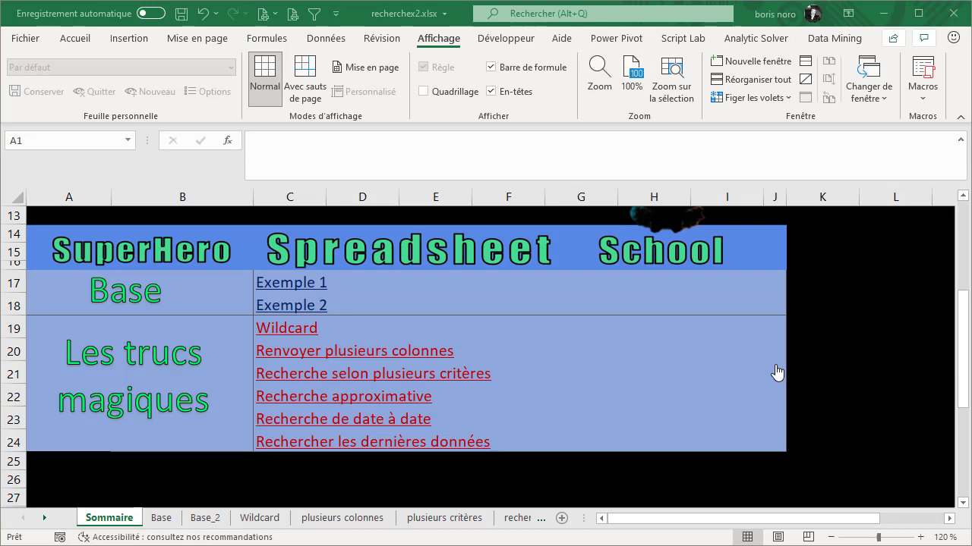
{"action": "left_click", "coordinate": [356, 418]}
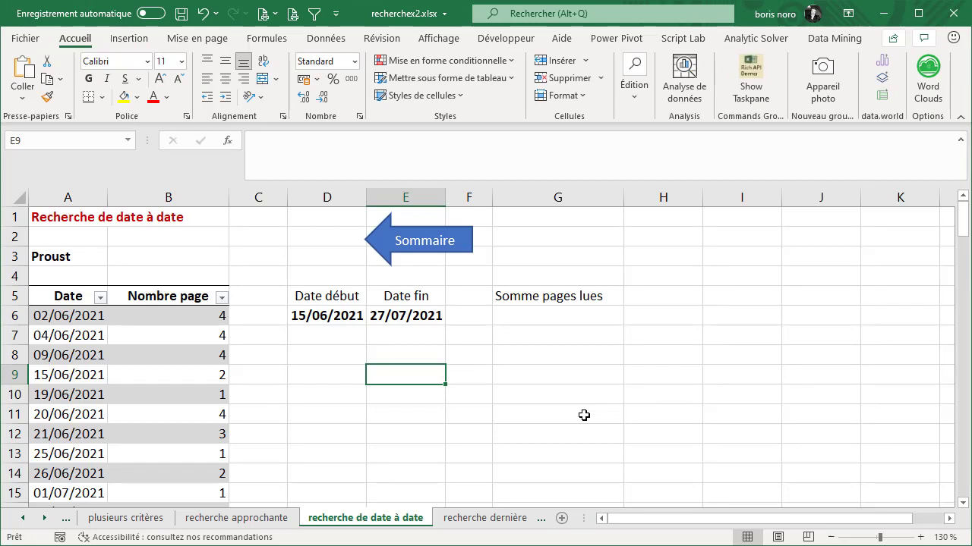
{"action": "left_click", "coordinate": [362, 376]}
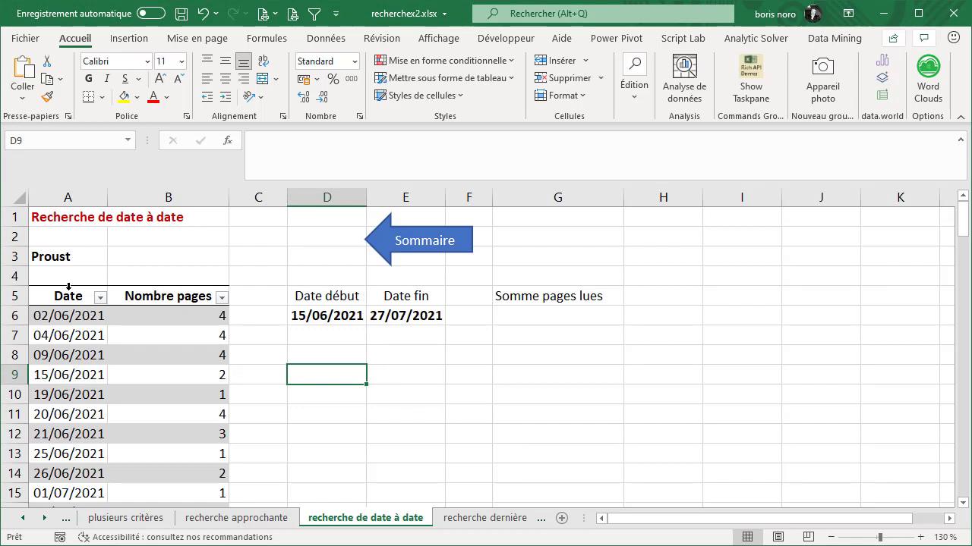
{"action": "left_click", "coordinate": [68, 287]}
{"action": "left_click", "coordinate": [186, 287]}
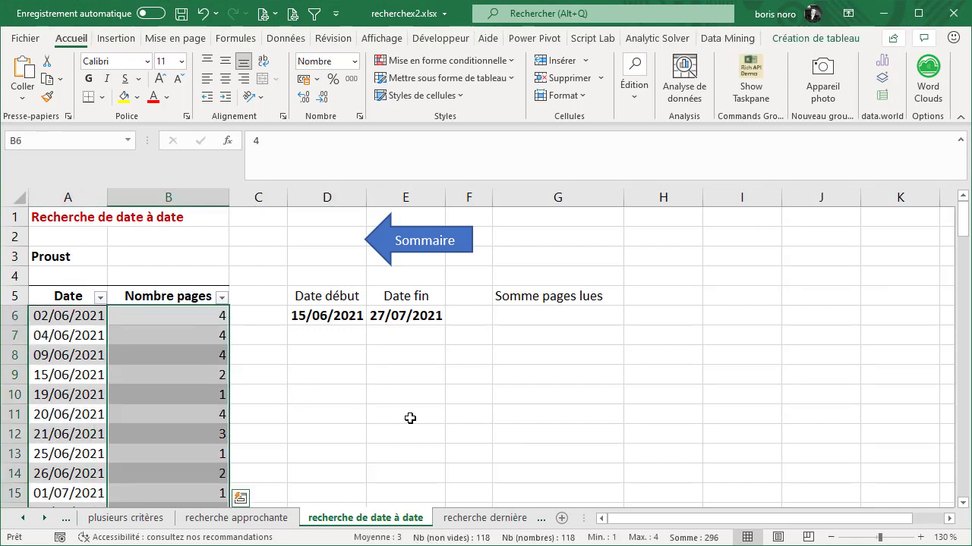
Review the Date début cell D6 and Date fin cell E6 that delimit the period.
{"action": "left_click", "coordinate": [425, 390]}
{"action": "left_click", "coordinate": [330, 315]}
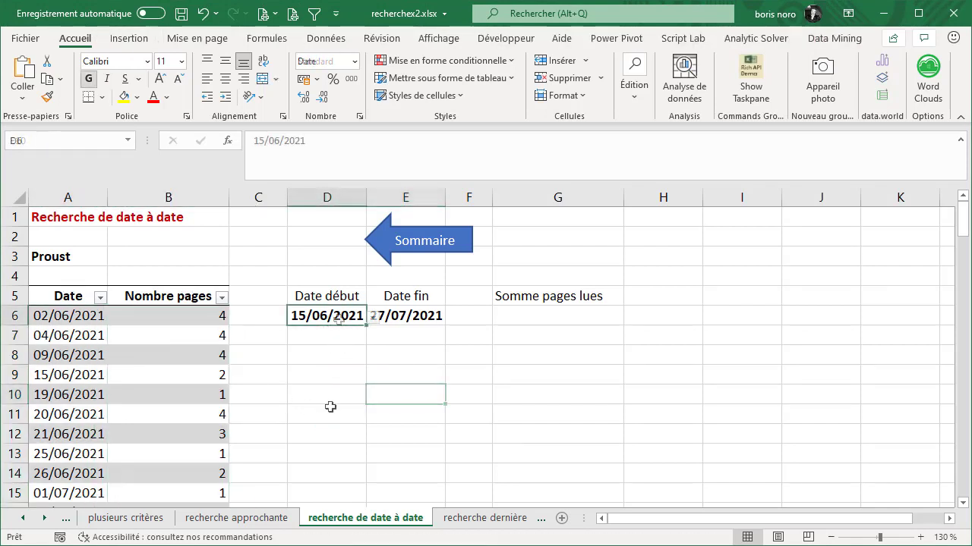
{"action": "left_click", "coordinate": [372, 317]}
{"action": "left_click", "coordinate": [335, 334]}
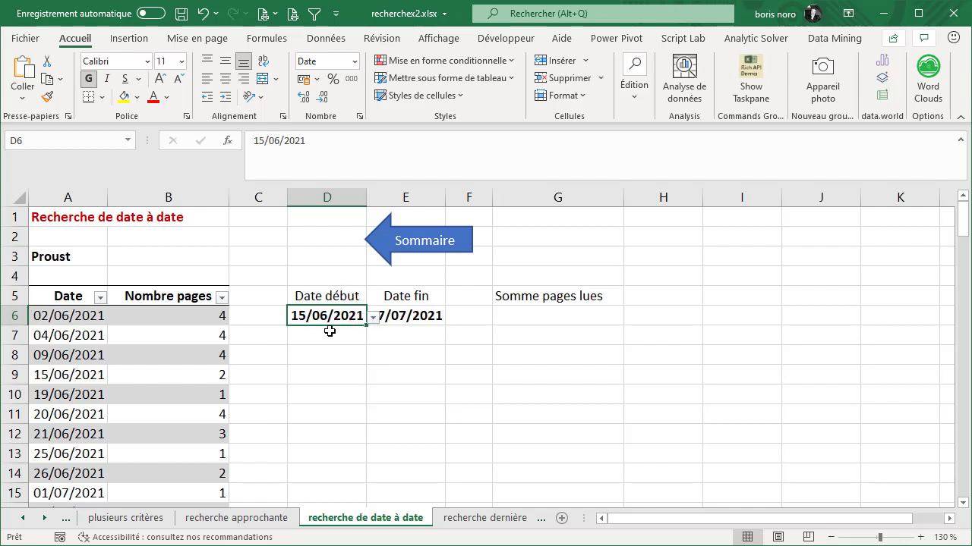
{"action": "left_click", "coordinate": [421, 318]}
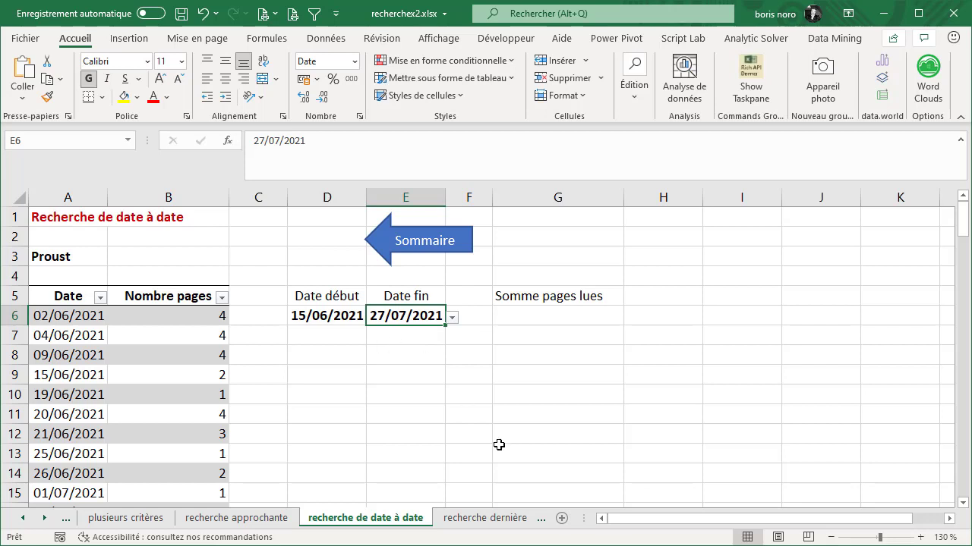
In G6, start a SOMME formula whose first part is RECHERCHEX(D6;Tableau6[Date];Tableau6[Nombre pages]) to locate the start date's pages.
{"action": "left_click", "coordinate": [509, 318]}
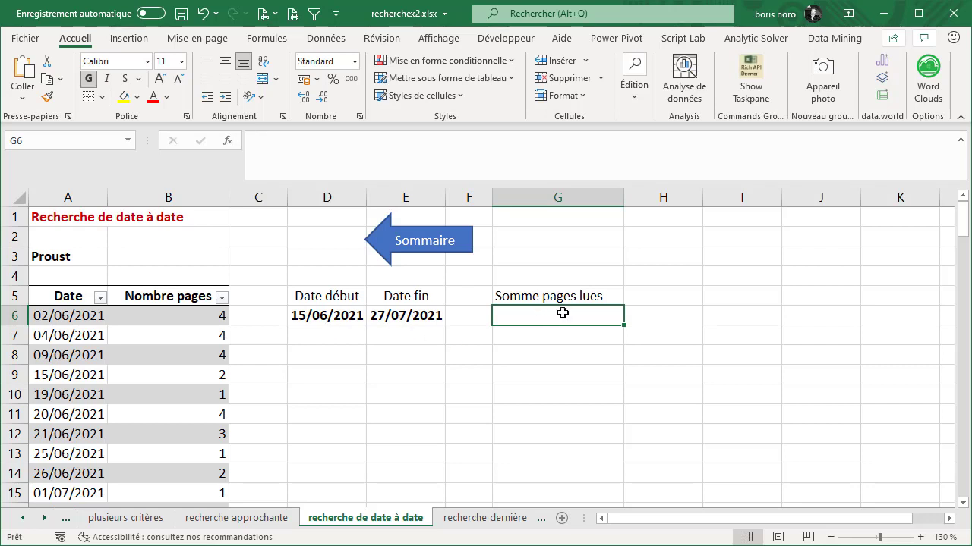
{"action": "type", "text": "="}
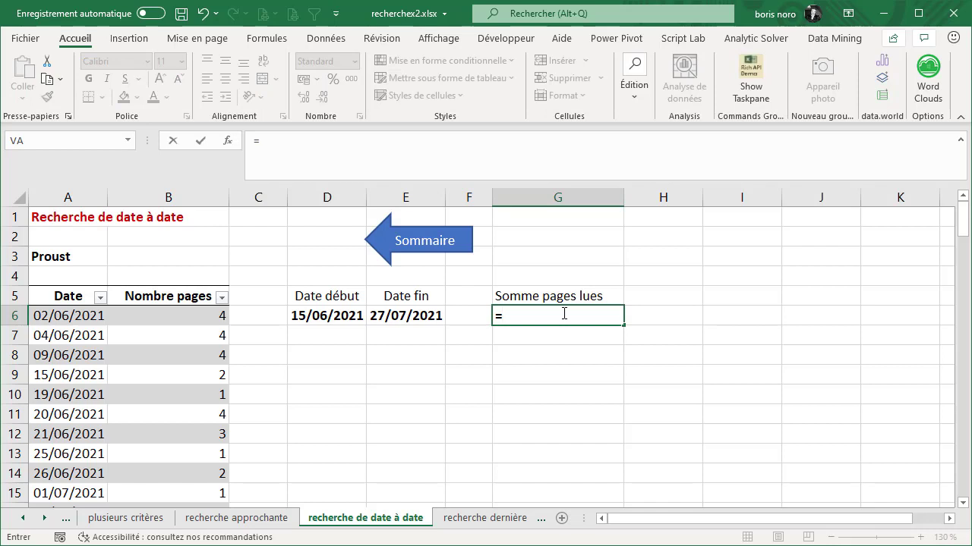
{"action": "type", "text": "so"}
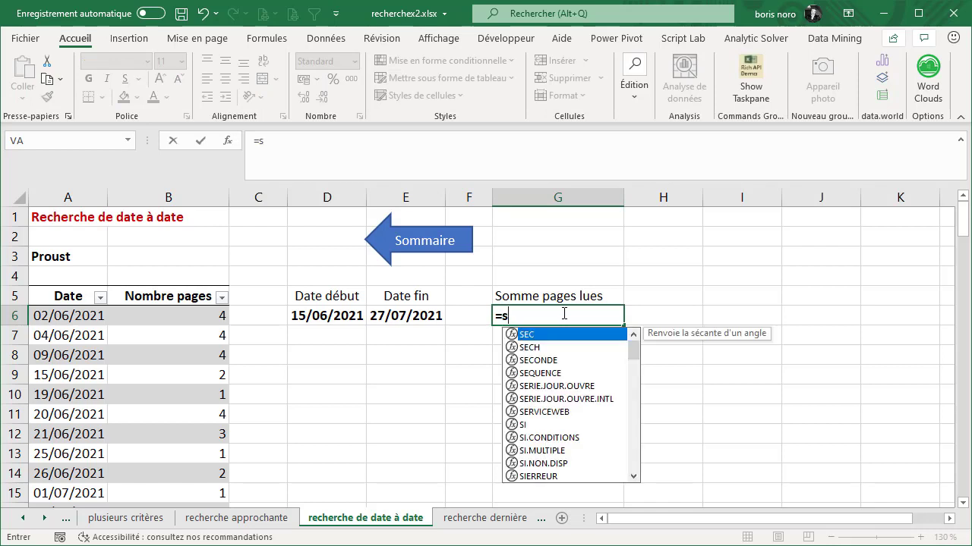
{"action": "type", "text": "mme(RECHERCHEX("}
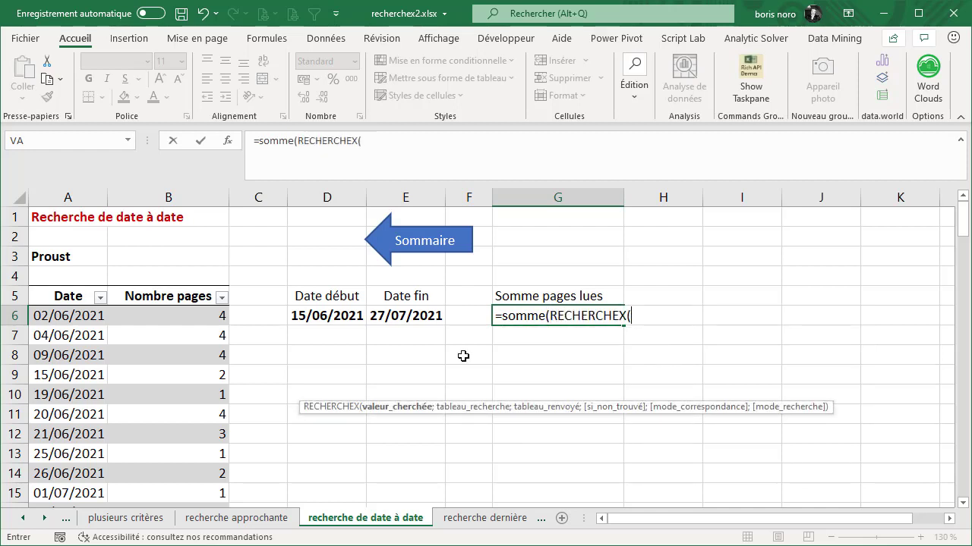
{"action": "left_click", "coordinate": [325, 315]}
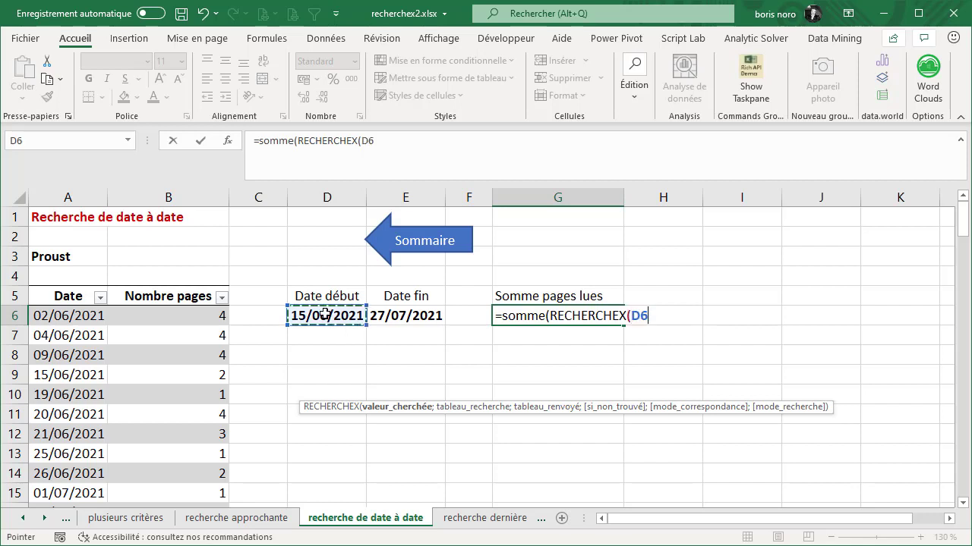
{"action": "type", "text": ";"}
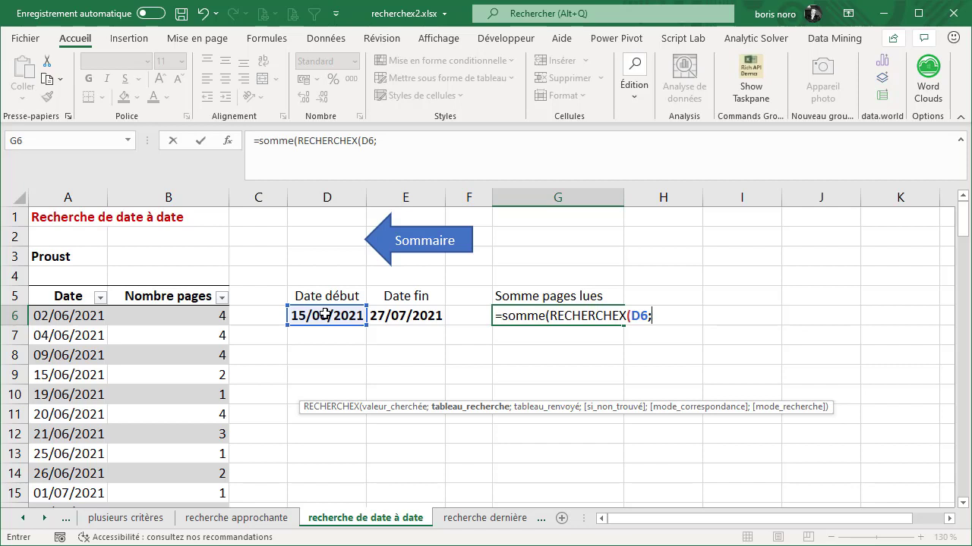
{"action": "left_click", "coordinate": [63, 284]}
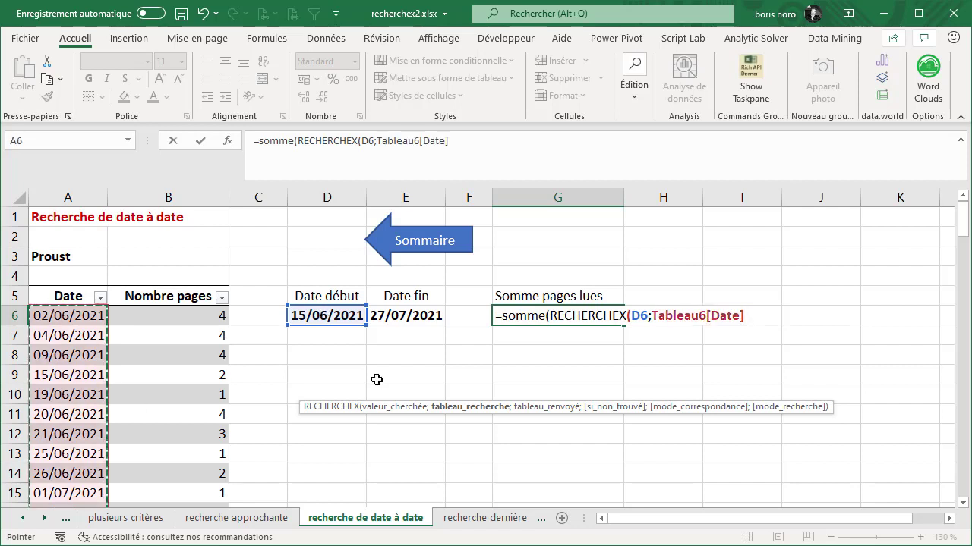
{"action": "type", "text": ";"}
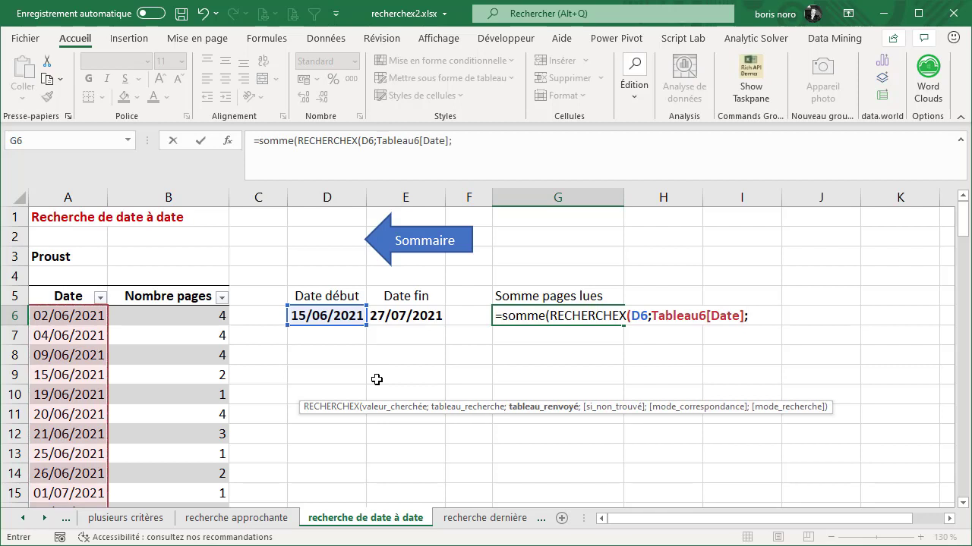
{"action": "left_click", "coordinate": [162, 282]}
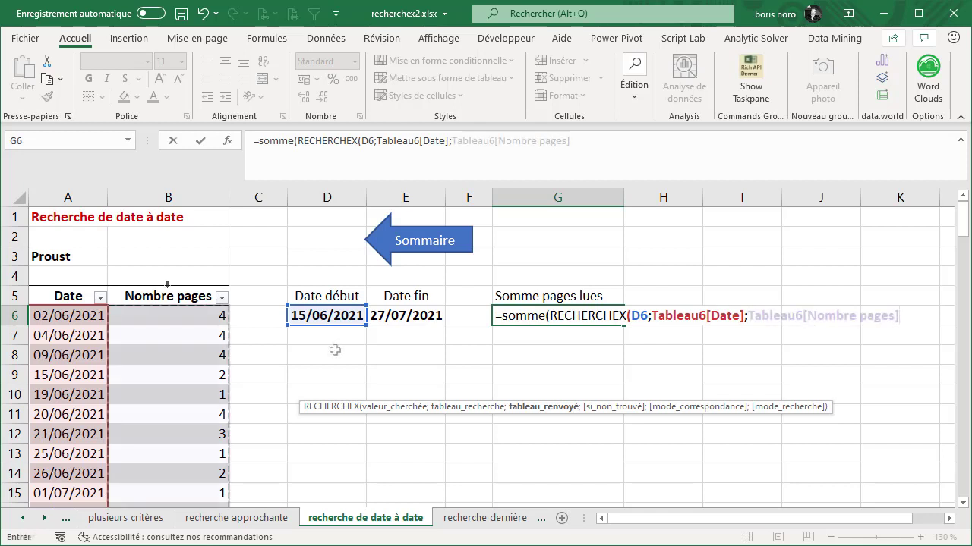
{"action": "type", "text": ")"}
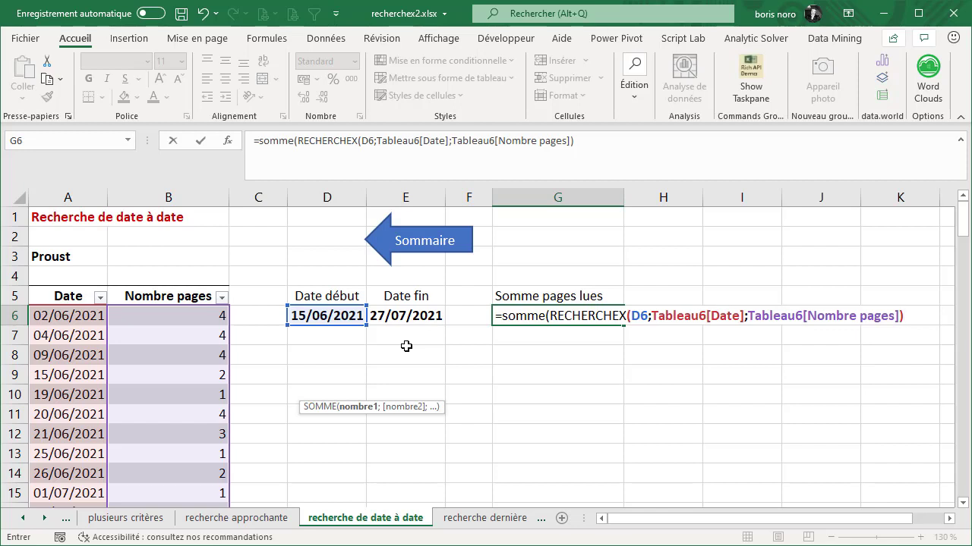
Complete the G6 sum range with :RECHERCHEX(E6;Tableau6[Date];Tableau6[Nombre pages]) for the end date and validate the formula.
{"action": "type", "text": ":rech"}
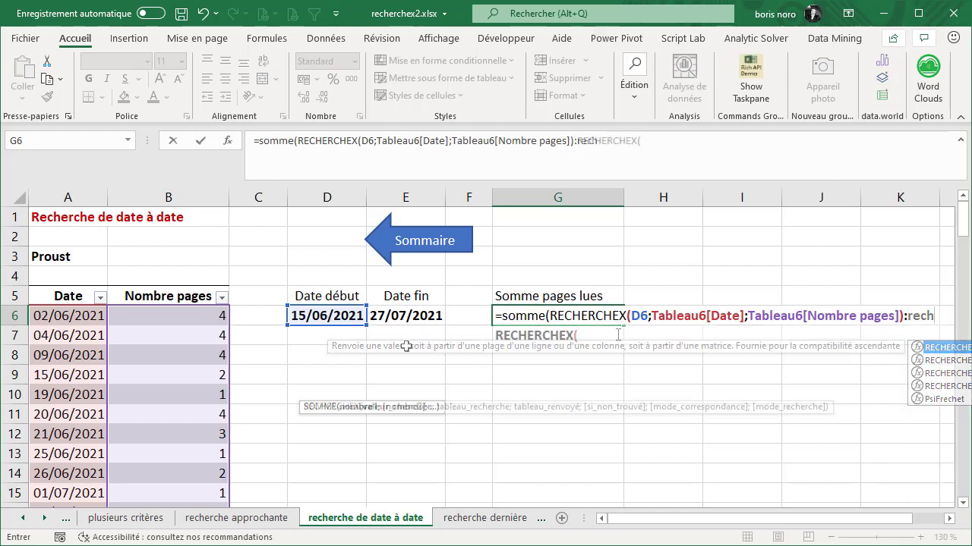
{"action": "key", "text": "Tab"}
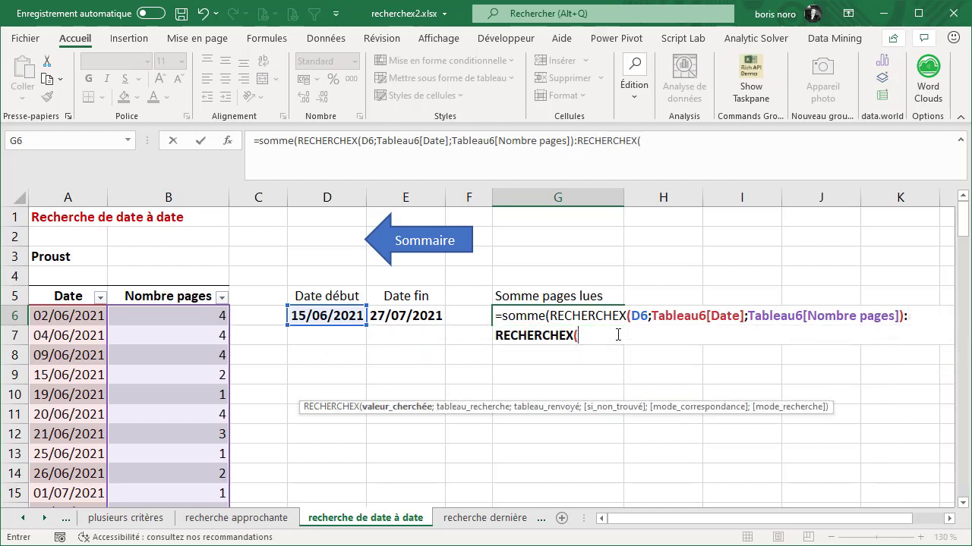
{"action": "left_click", "coordinate": [411, 317]}
{"action": "type", "text": ";"}
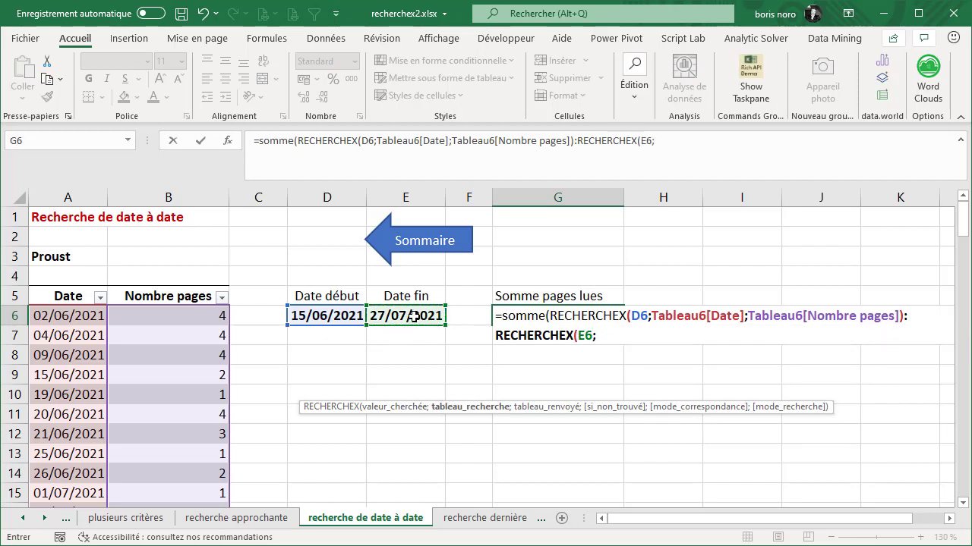
{"action": "left_click", "coordinate": [73, 289]}
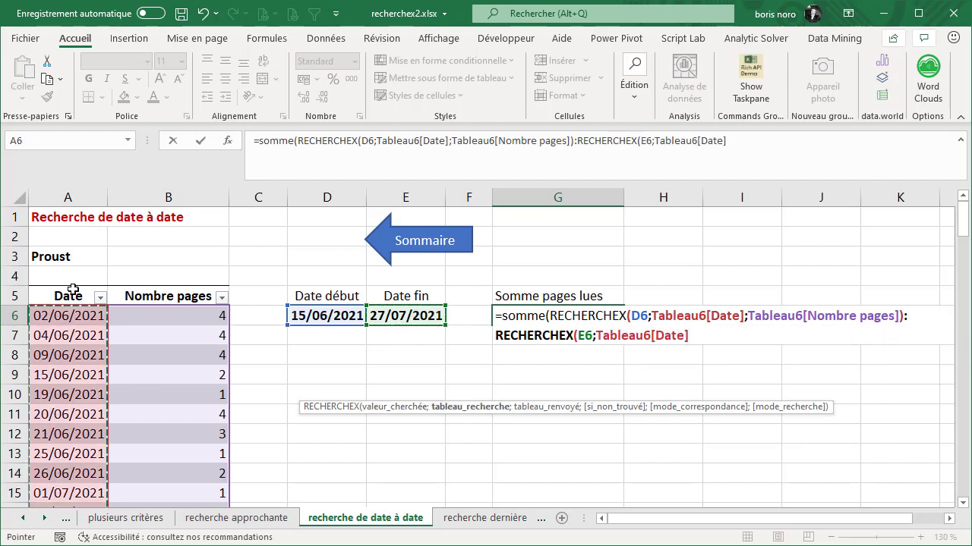
{"action": "type", "text": ";"}
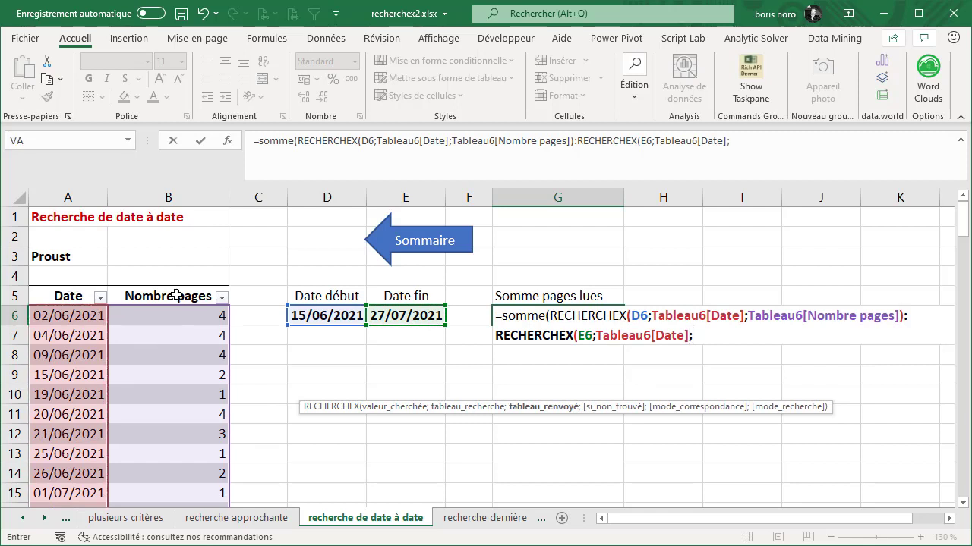
{"action": "left_click", "coordinate": [176, 291]}
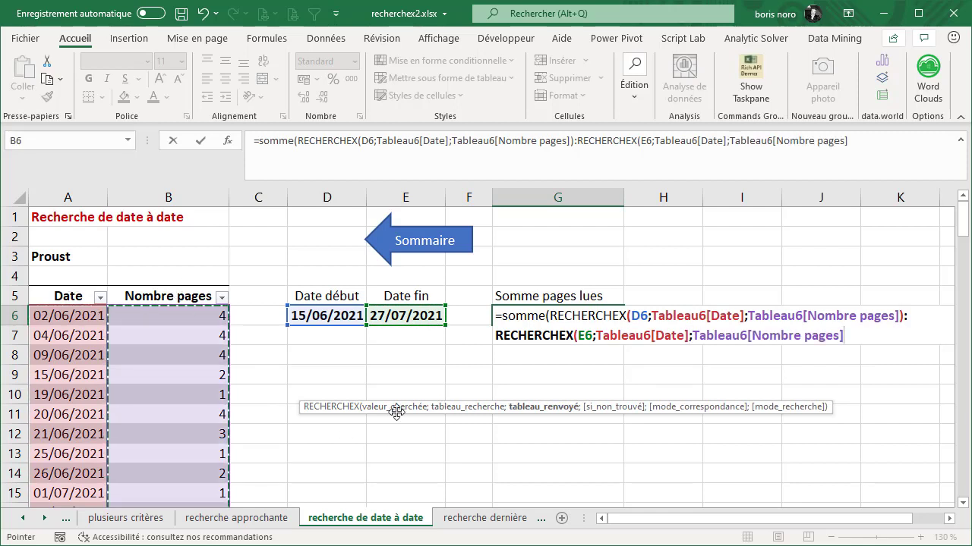
{"action": "type", "text": ")"}
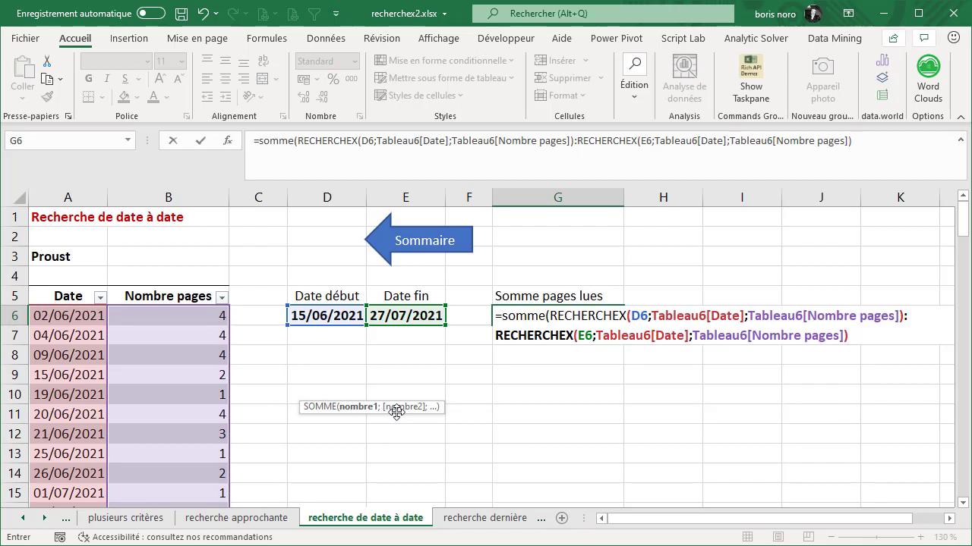
{"action": "type", "text": ")"}
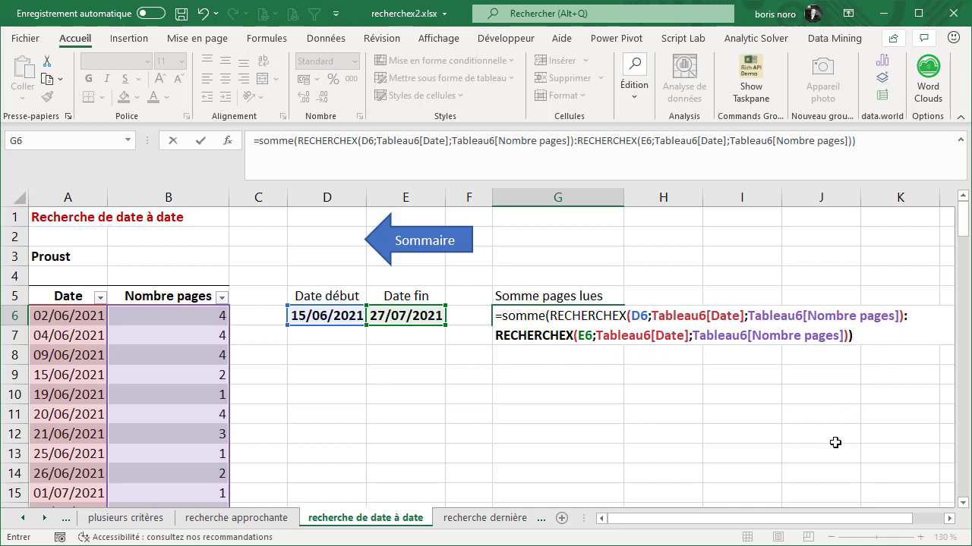
{"action": "key", "text": "Return"}
Review the G6 formula and select the Nombre pages cells from B9 downward to check the summed range.
{"action": "left_click", "coordinate": [570, 317]}
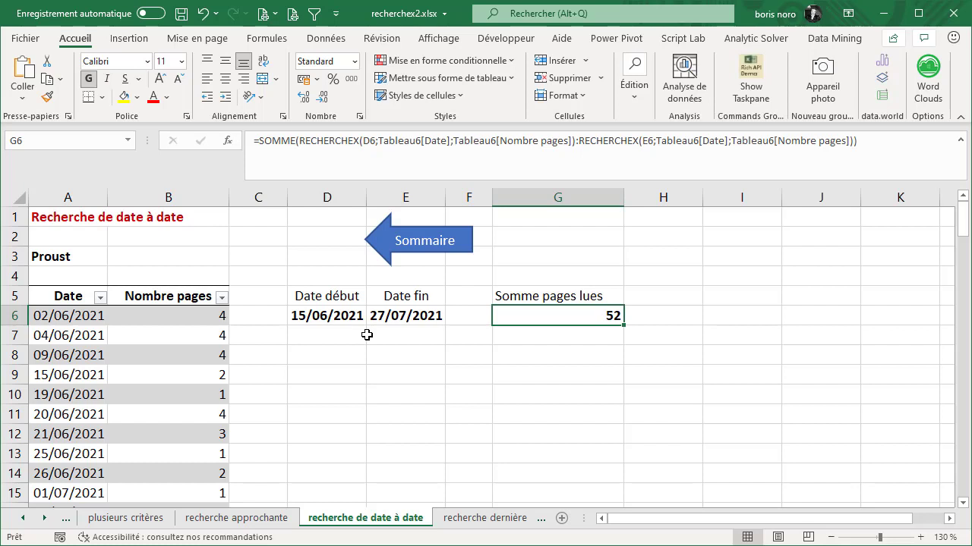
{"action": "left_click", "coordinate": [164, 373]}
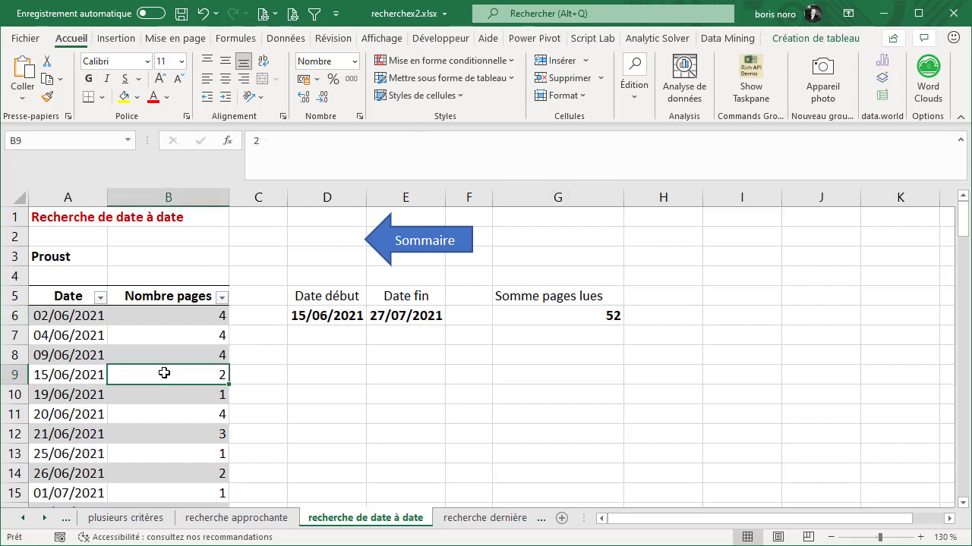
{"action": "left_click_drag", "start_coordinate": [164, 373], "coordinate": [169, 471]}
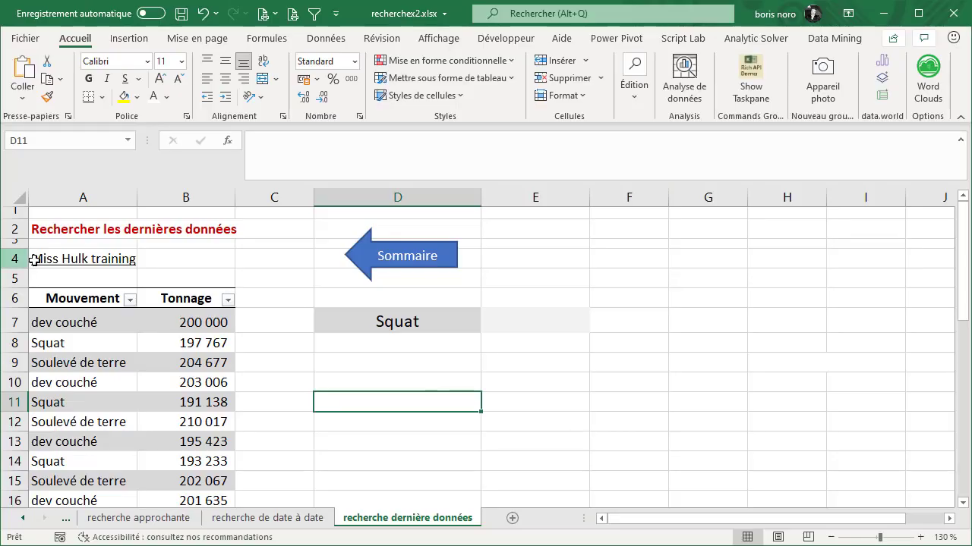
On the "recherche dernière données" sheet, examine the title, the movement choices in D7 and the Mouvement and Tonnage entries down the table.
{"action": "left_click", "coordinate": [35, 259]}
{"action": "left_click", "coordinate": [455, 463]}
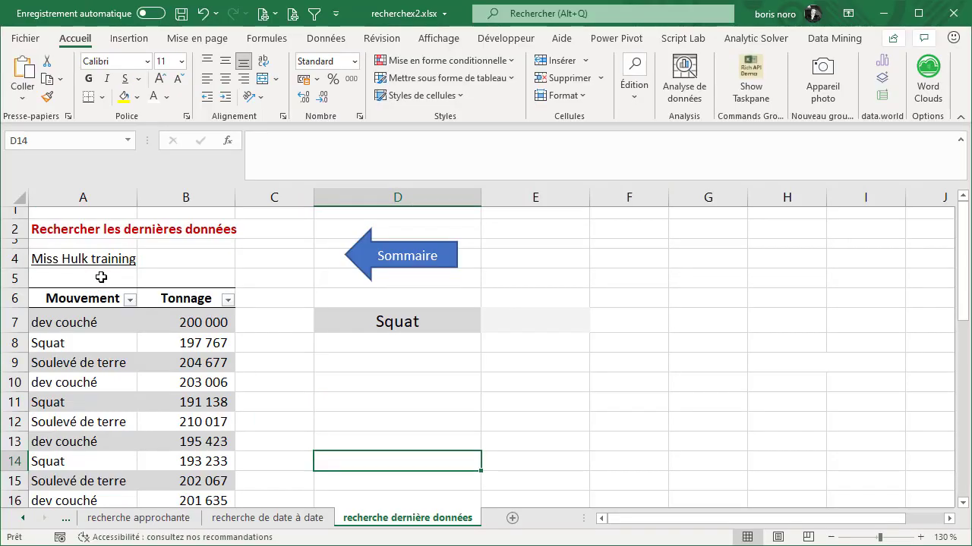
{"action": "left_click", "coordinate": [61, 231]}
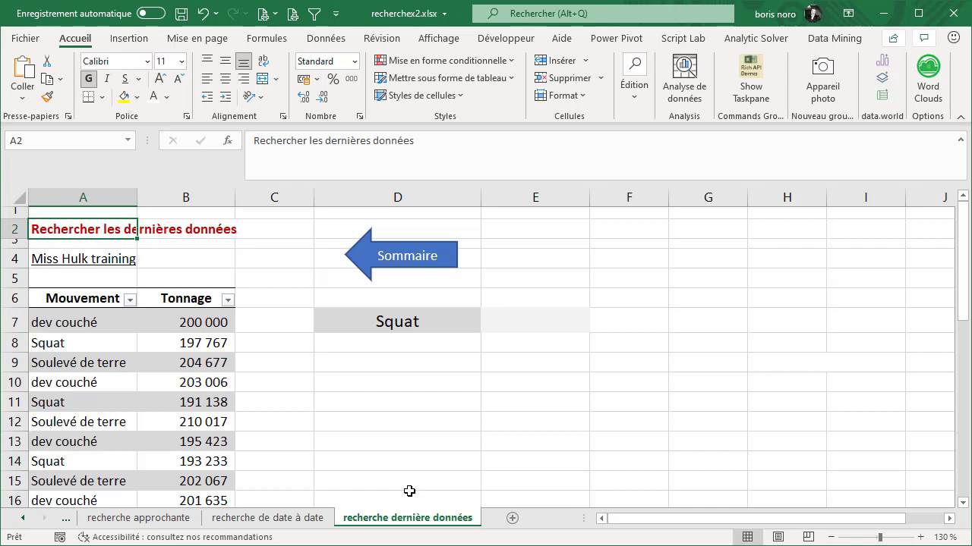
{"action": "left_click", "coordinate": [475, 325]}
{"action": "left_click", "coordinate": [487, 326]}
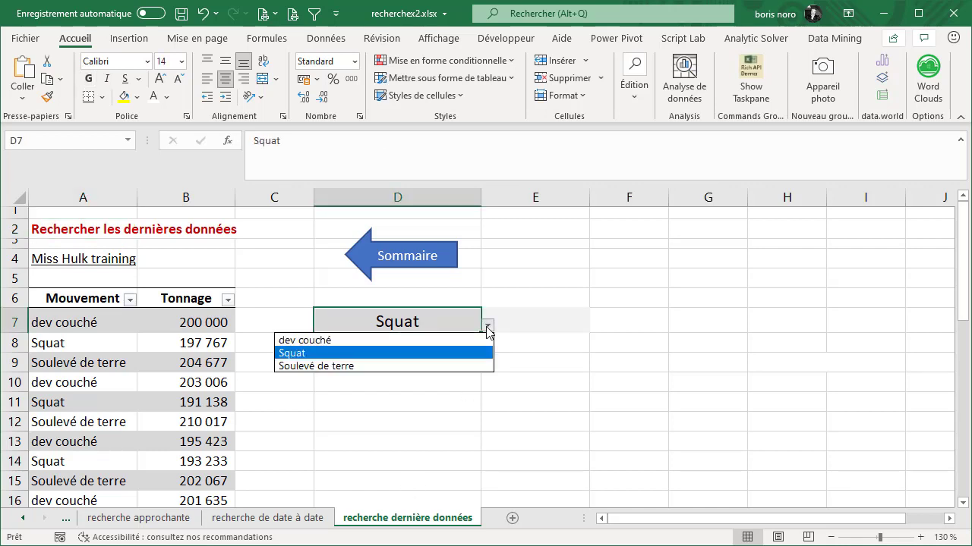
{"action": "left_click", "coordinate": [487, 327]}
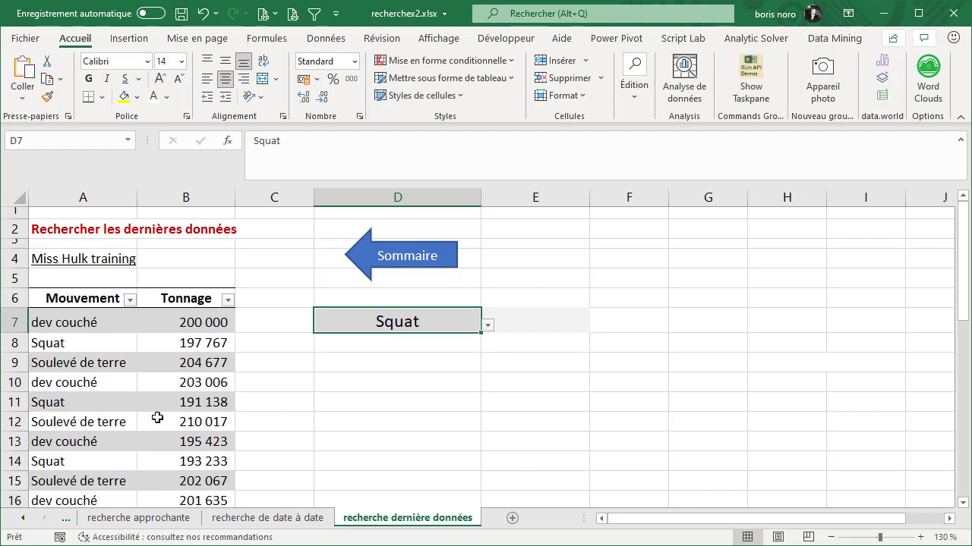
{"action": "scroll", "coordinate": [84, 328], "scroll_direction": "down", "scroll_amount": 1}
{"action": "scroll", "coordinate": [84, 328], "scroll_direction": "down", "scroll_amount": 3}
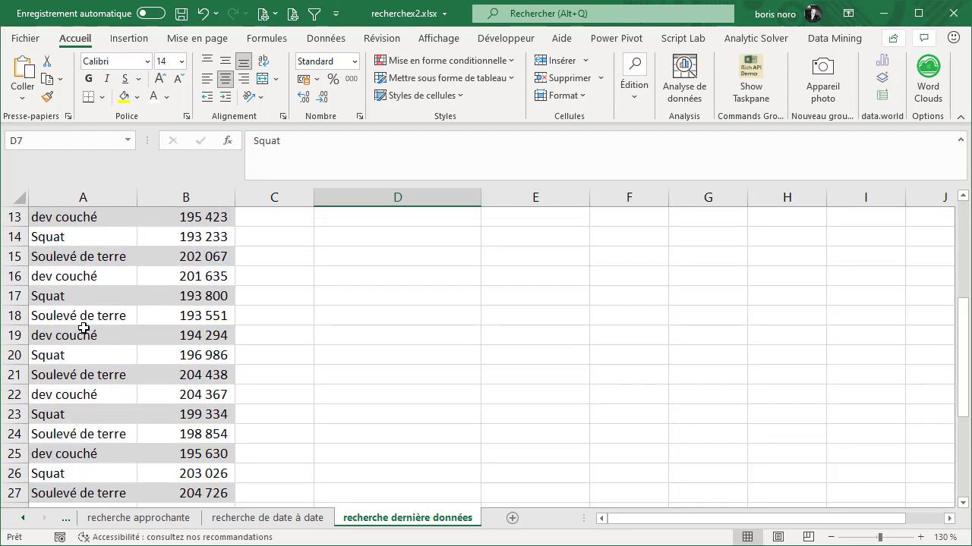
{"action": "scroll", "coordinate": [83, 328], "scroll_direction": "down", "scroll_amount": 1}
{"action": "scroll", "coordinate": [84, 328], "scroll_direction": "up", "scroll_amount": 3}
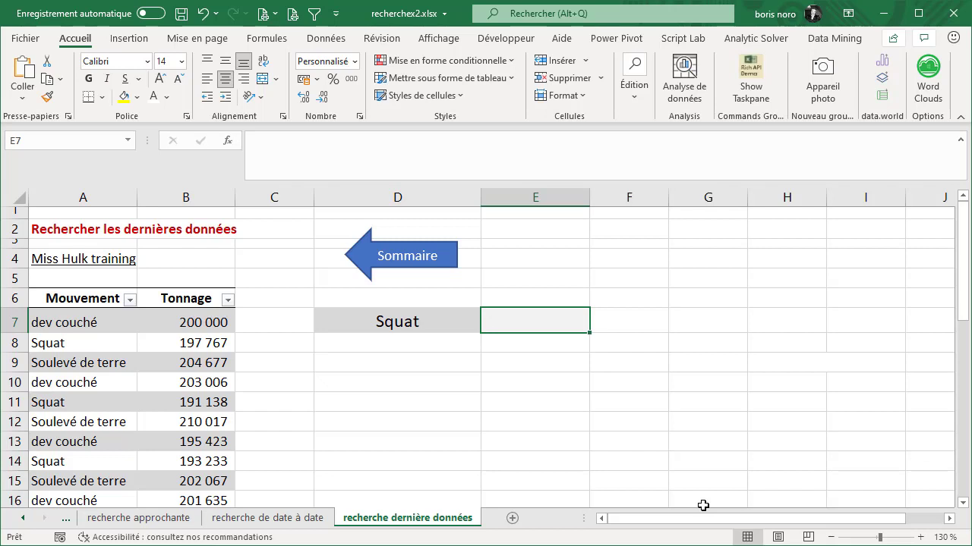
In E7, start a RECHERCHEX formula with D7 as lookup value, Tableau7[Mouvement] as search column and Tableau7[Tonnage] as return column.
{"action": "type", "text": "=re"}
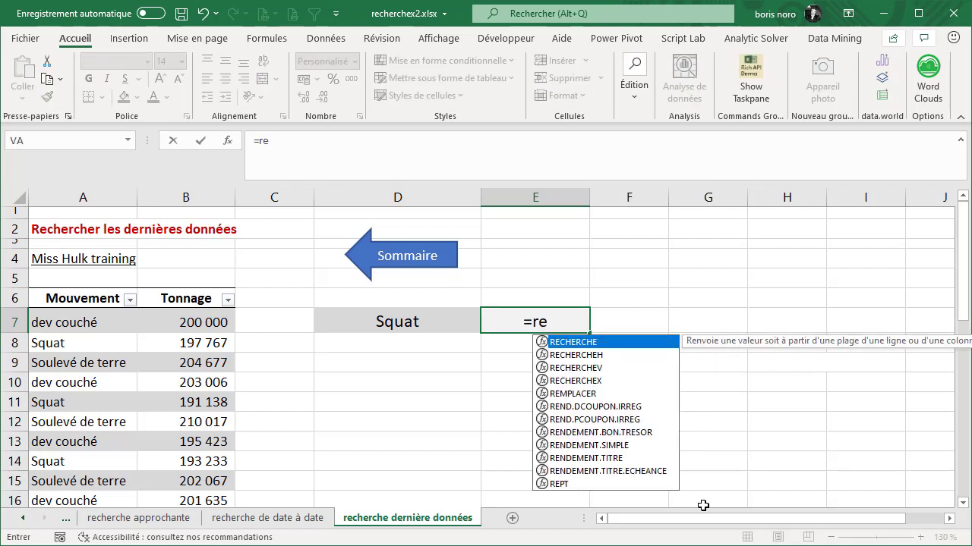
{"action": "left_click", "coordinate": [594, 383]}
{"action": "double_click", "coordinate": [595, 383]}
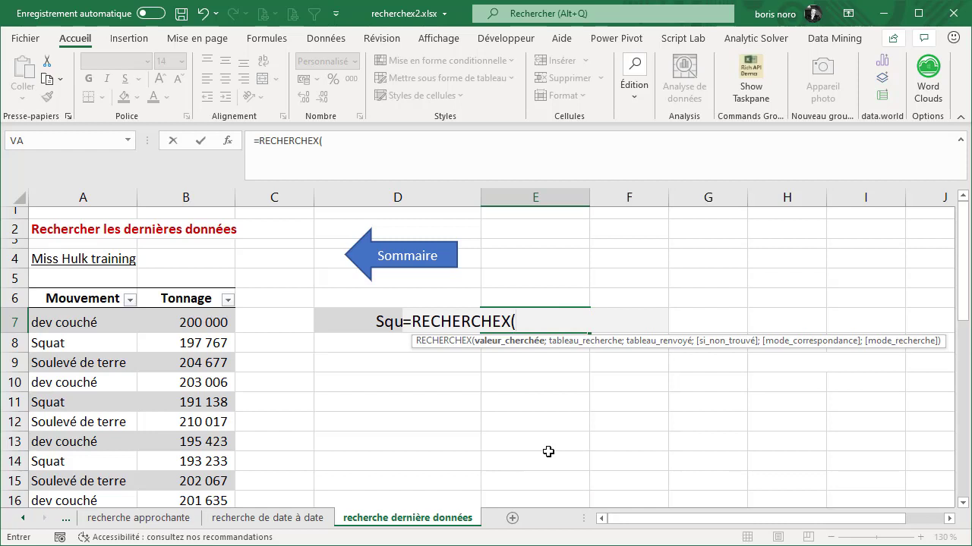
{"action": "left_click", "coordinate": [360, 323]}
{"action": "type", "text": ";"}
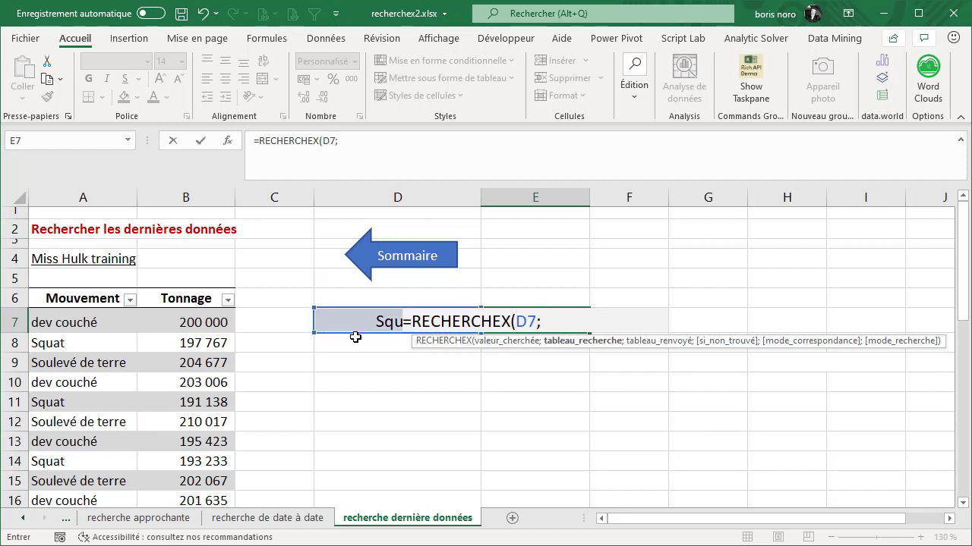
{"action": "left_click", "coordinate": [90, 285]}
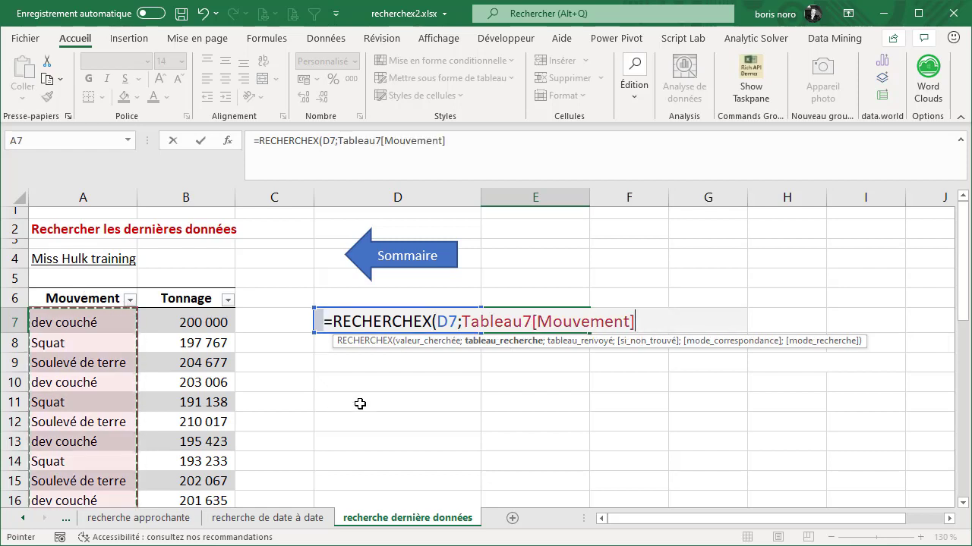
{"action": "type", "text": ";"}
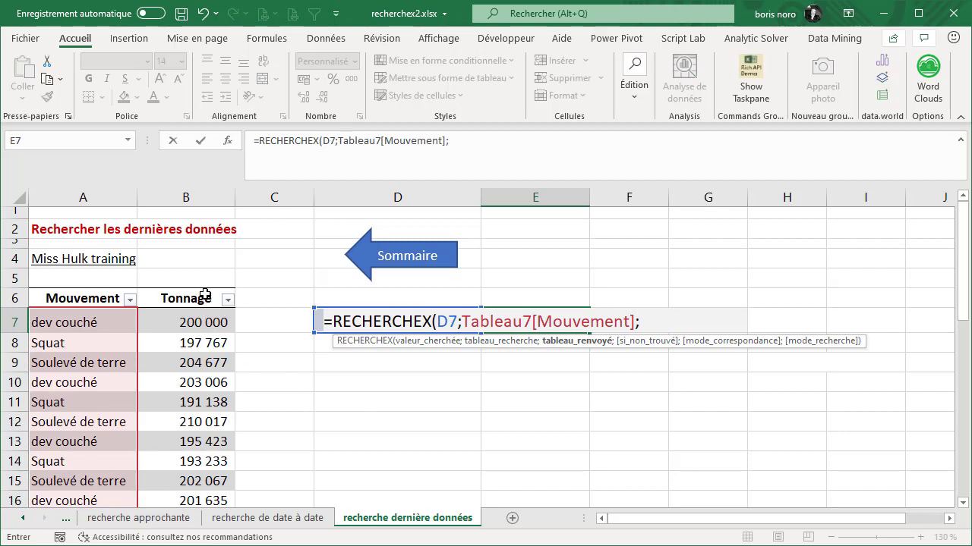
{"action": "left_click", "coordinate": [205, 287]}
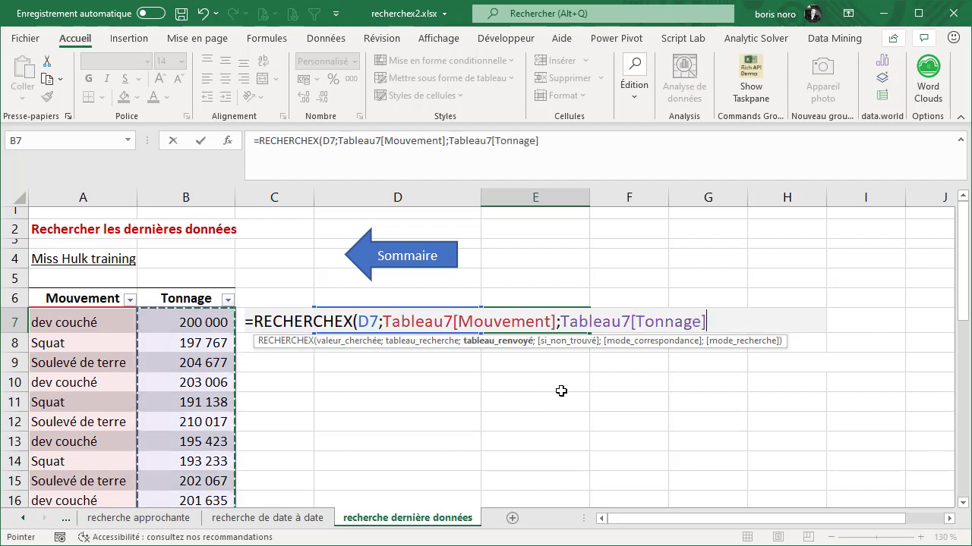
Leave the not-found argument empty, set exact match (0) and search mode -1 (last to first), and validate the E7 formula.
{"action": "type", "text": ";"}
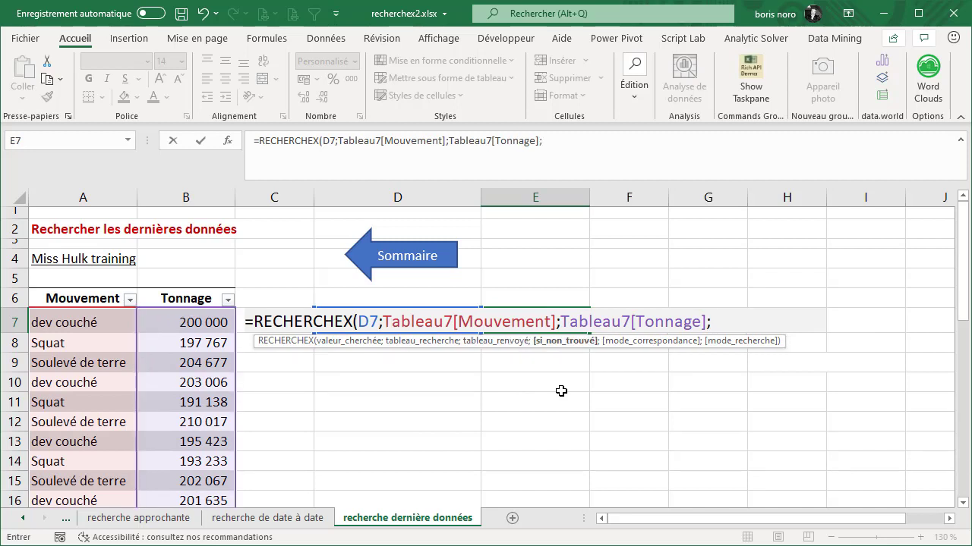
{"action": "type", "text": ";"}
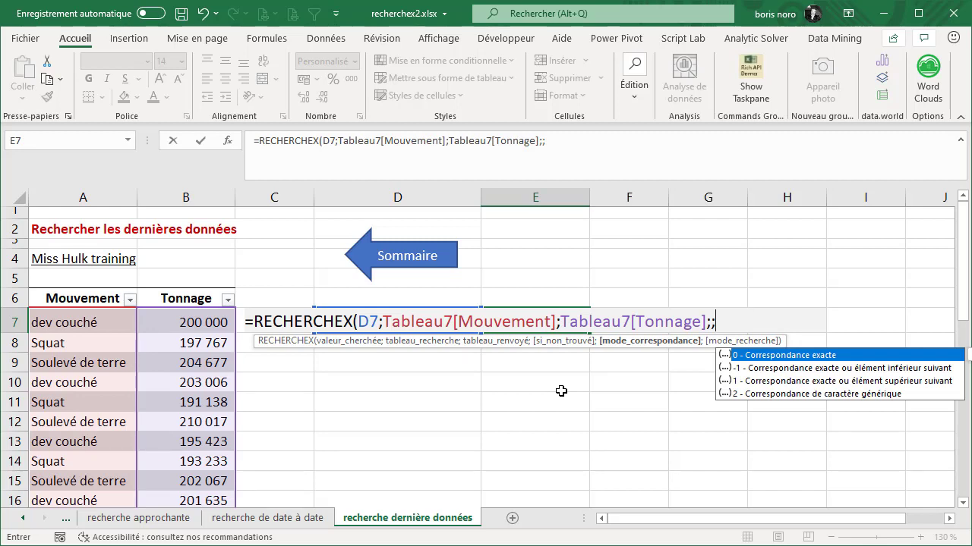
{"action": "left_click", "coordinate": [750, 360]}
{"action": "double_click", "coordinate": [750, 361]}
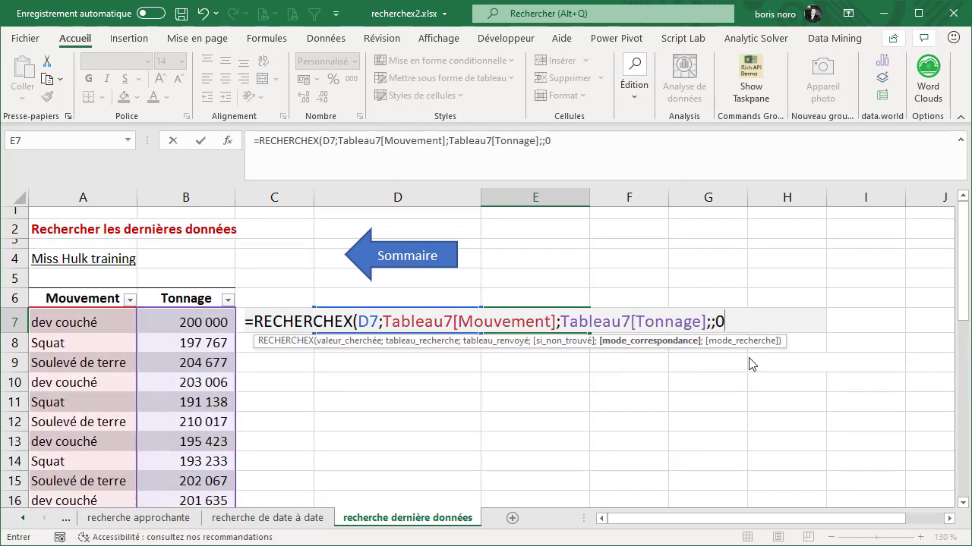
{"action": "type", "text": ";"}
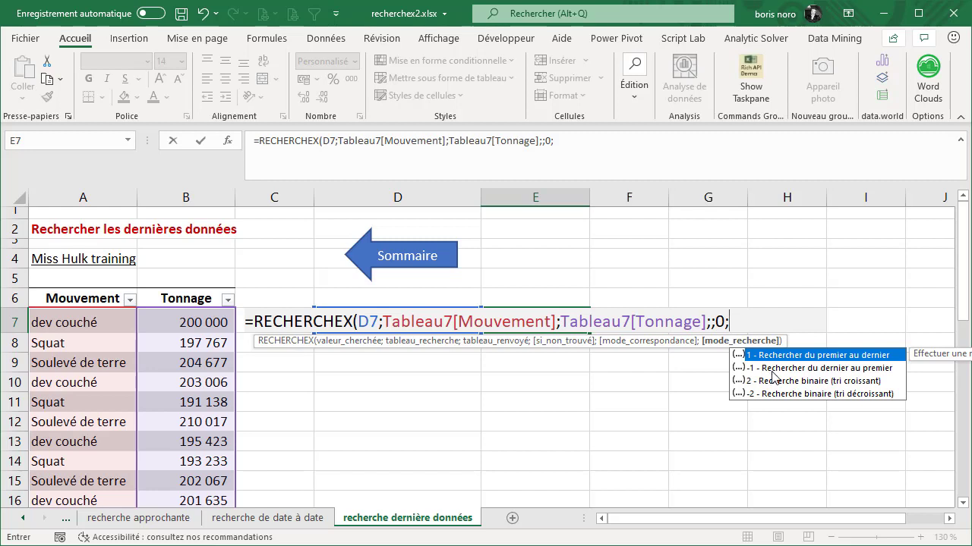
{"action": "left_click", "coordinate": [772, 372]}
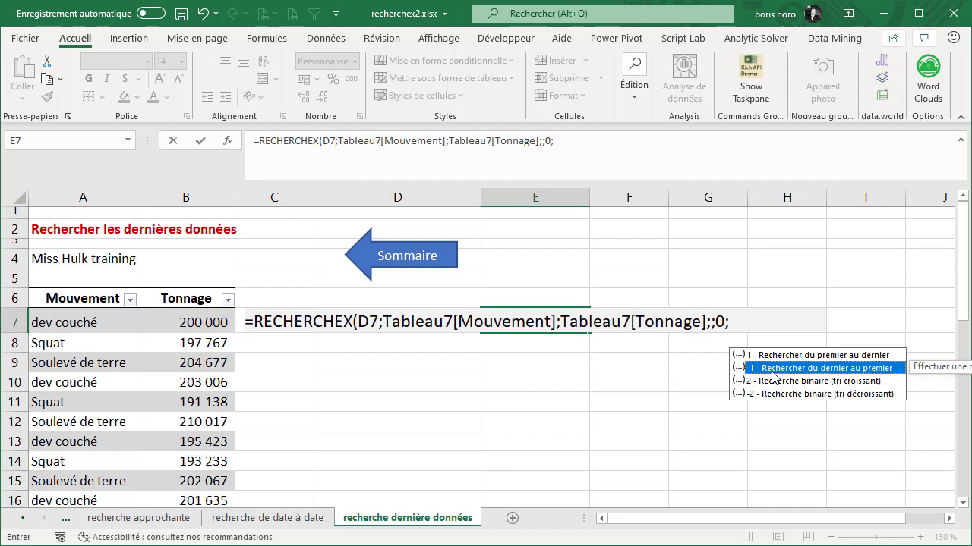
{"action": "double_click", "coordinate": [772, 372]}
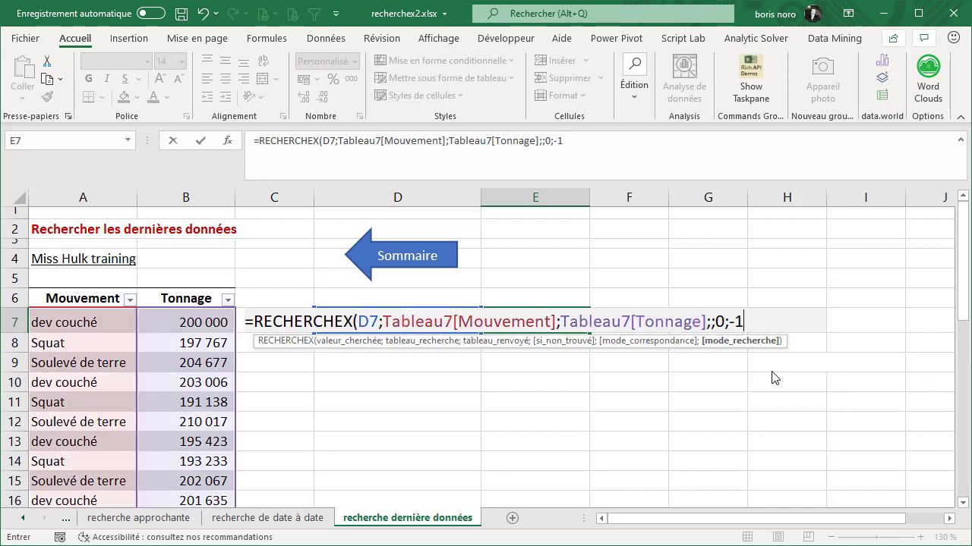
{"action": "type", "text": ")"}
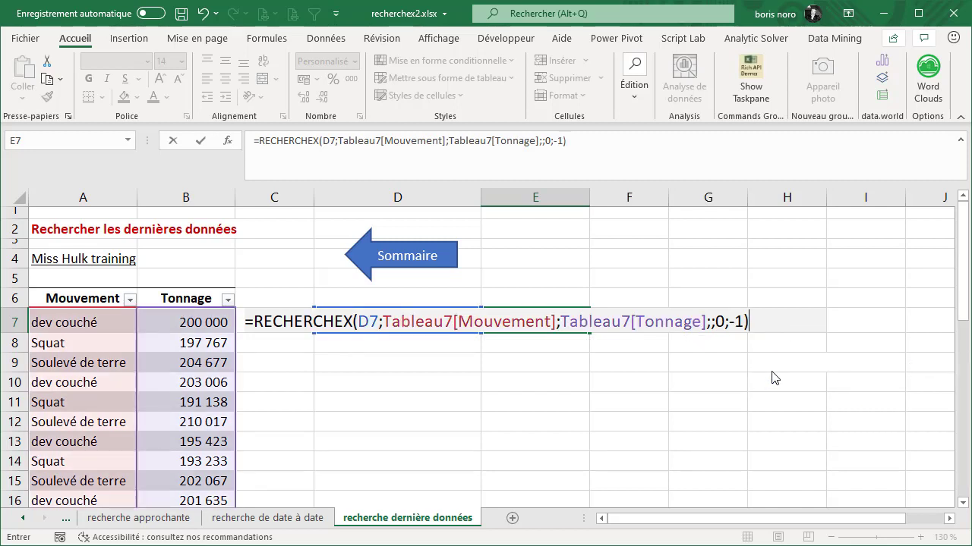
{"action": "key", "text": "Return"}
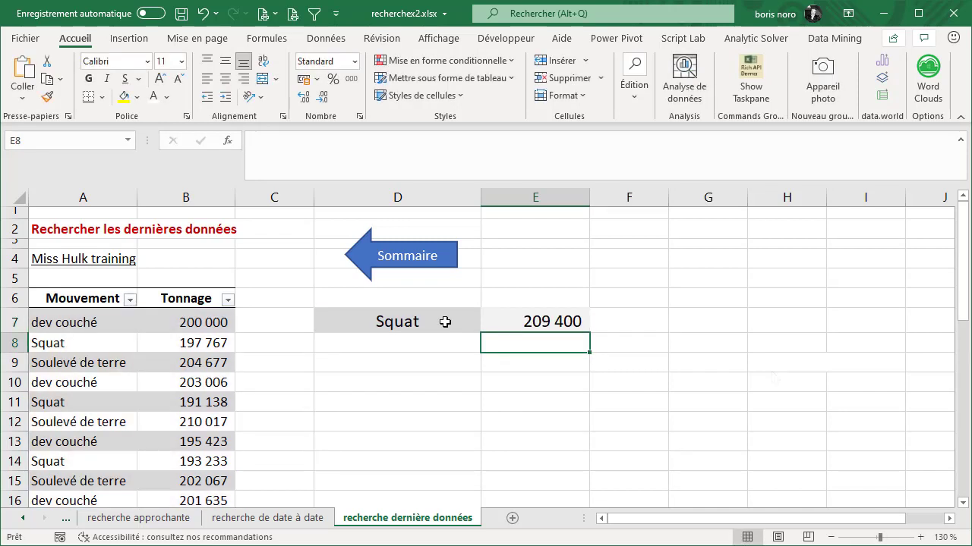
Check the E7 result against the last Squat tonnage near the end of the table.
{"action": "left_click", "coordinate": [444, 322]}
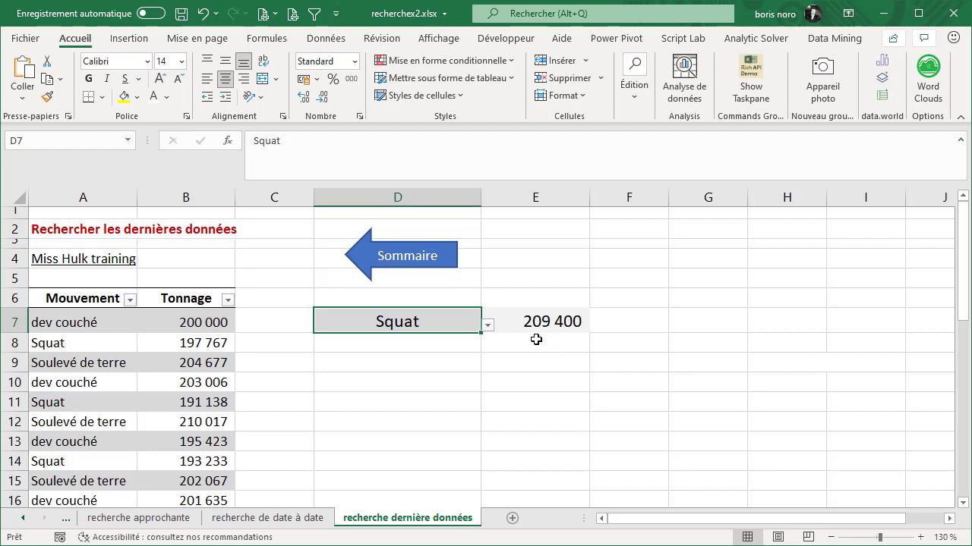
{"action": "scroll", "coordinate": [238, 414], "scroll_direction": "down", "scroll_amount": 8}
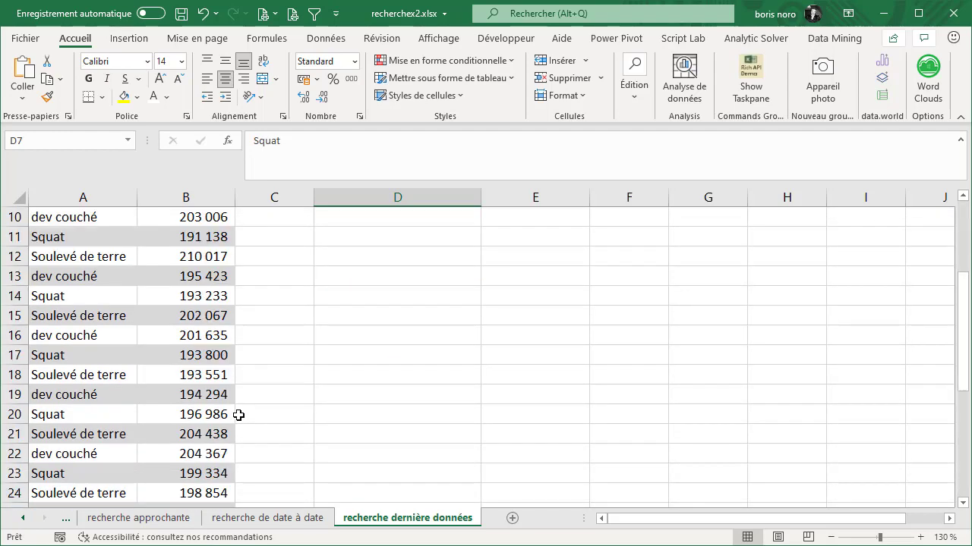
{"action": "left_click", "coordinate": [231, 415]}
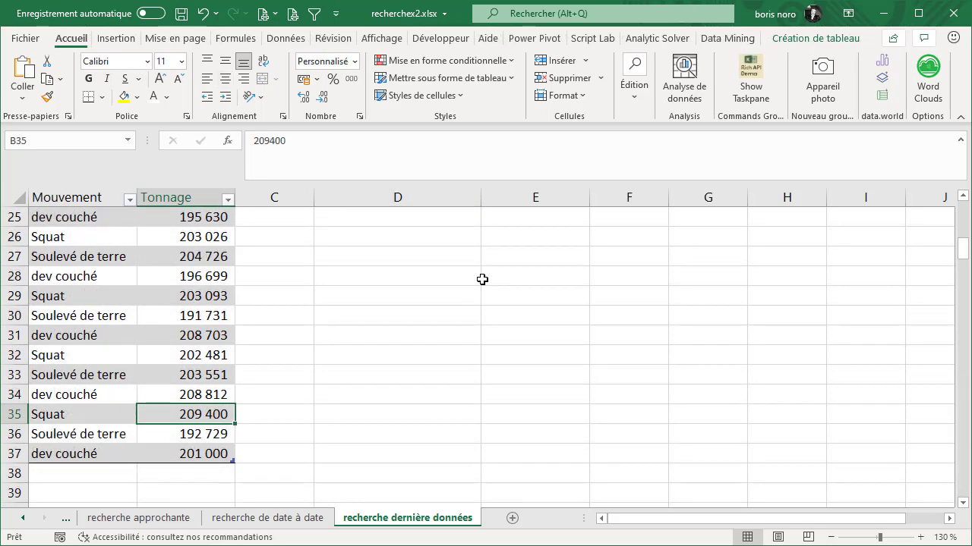
{"action": "scroll", "coordinate": [482, 280], "scroll_direction": "up", "scroll_amount": 8}
Change the search mode in E7's RECHERCHEX formula to 1 (first to last) and check the result against the first Squat tonnage.
{"action": "left_click", "coordinate": [584, 318]}
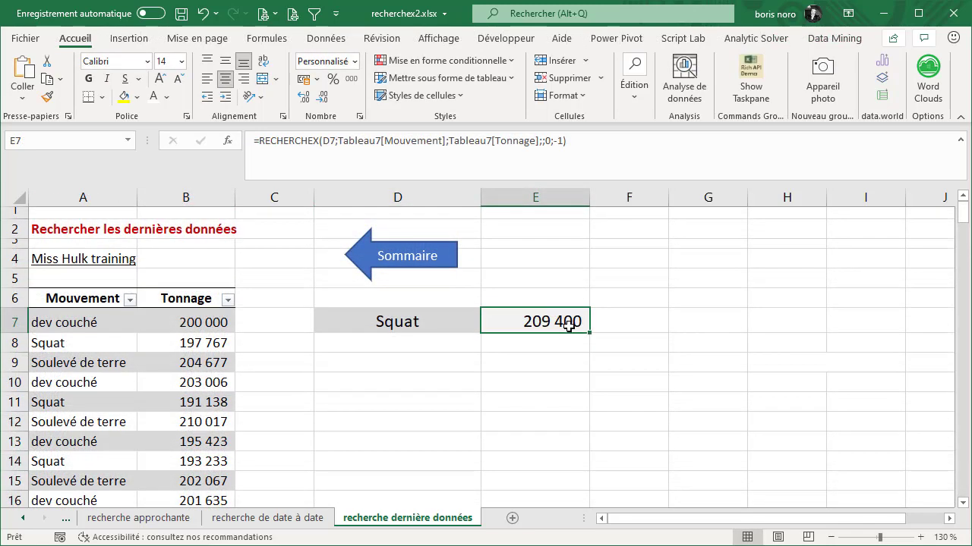
{"action": "double_click", "coordinate": [569, 322]}
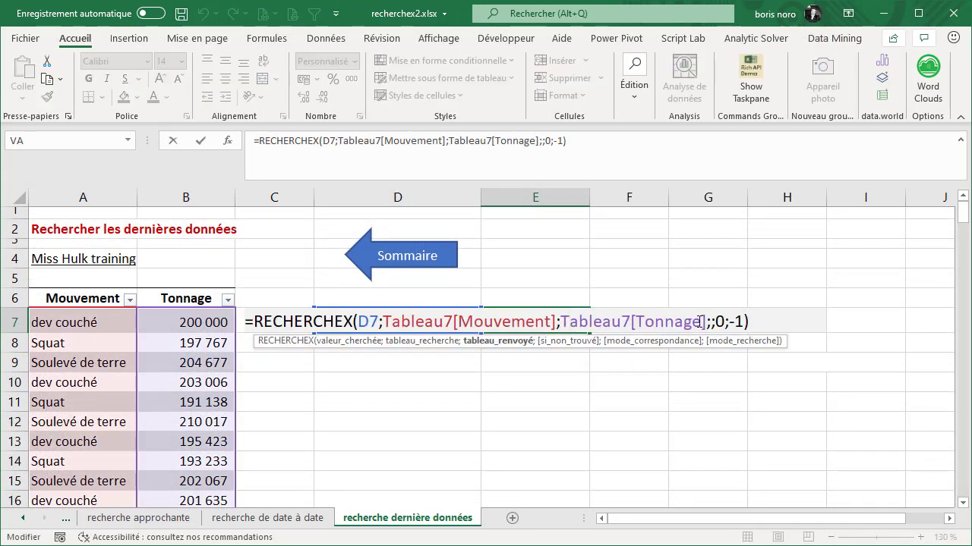
{"action": "left_click", "coordinate": [745, 322]}
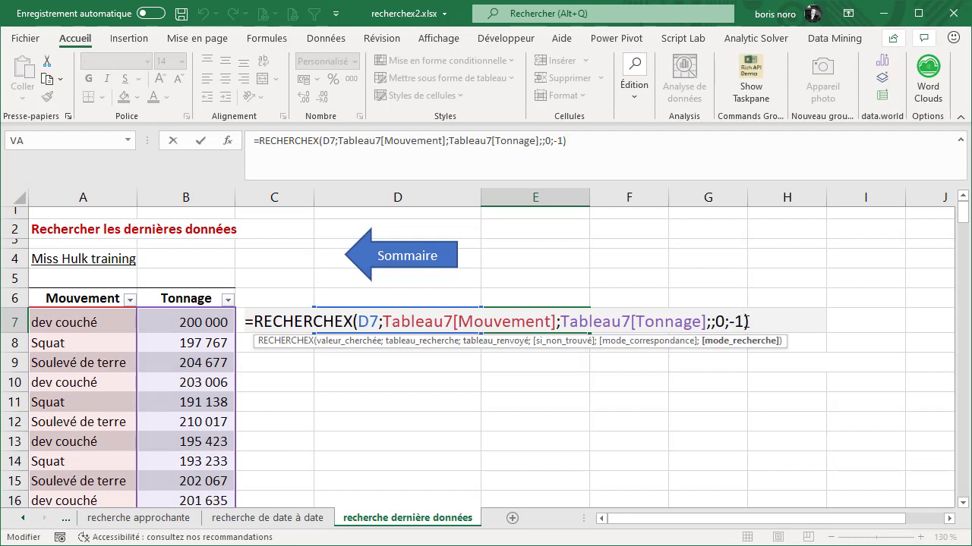
{"action": "key", "text": "BackSpace"}
{"action": "key", "text": "BackSpace"}
{"action": "type", "text": "1"}
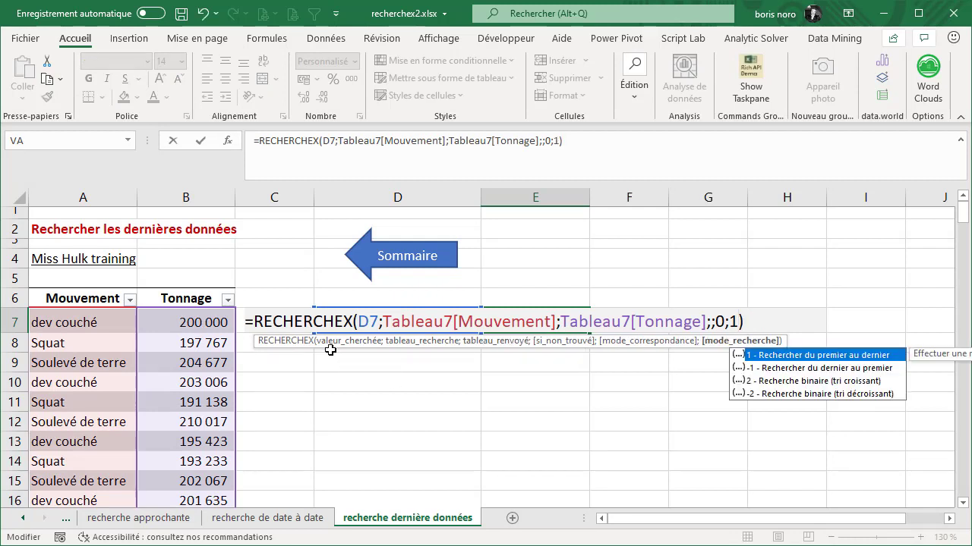
{"action": "key", "text": "Return"}
{"action": "left_click", "coordinate": [425, 326]}
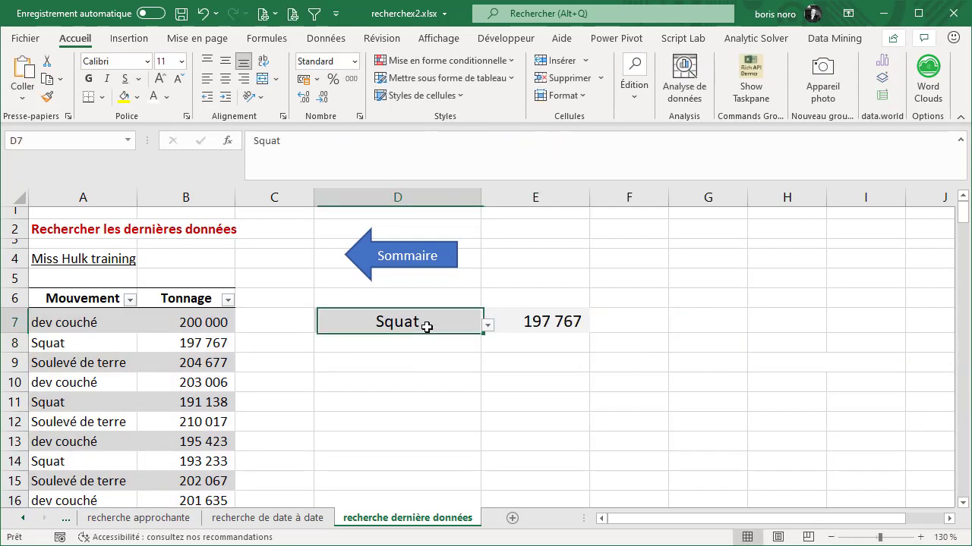
{"action": "left_click", "coordinate": [189, 343]}
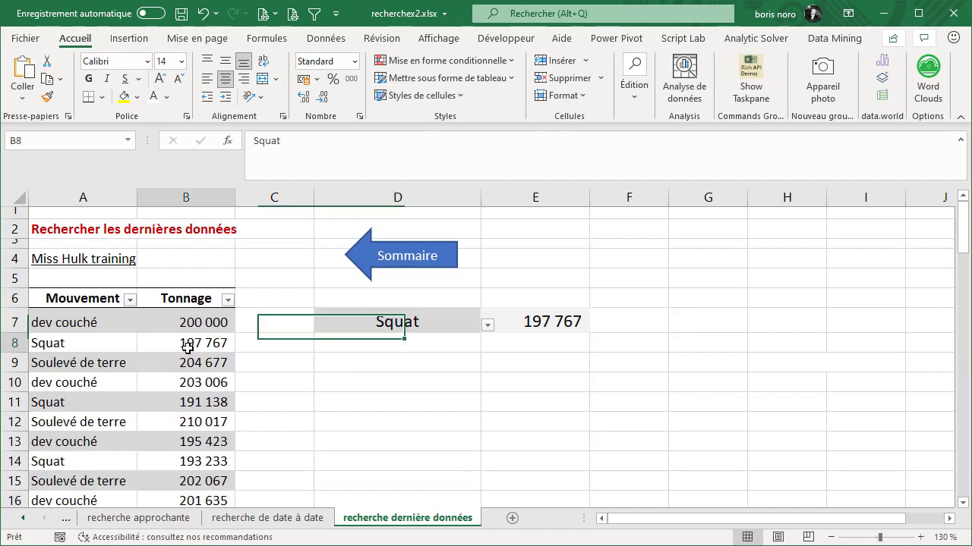
Choose Soulevé de terre as the movement in D7 and check the E7 result against its first tonnage in the table.
{"action": "left_click", "coordinate": [434, 323]}
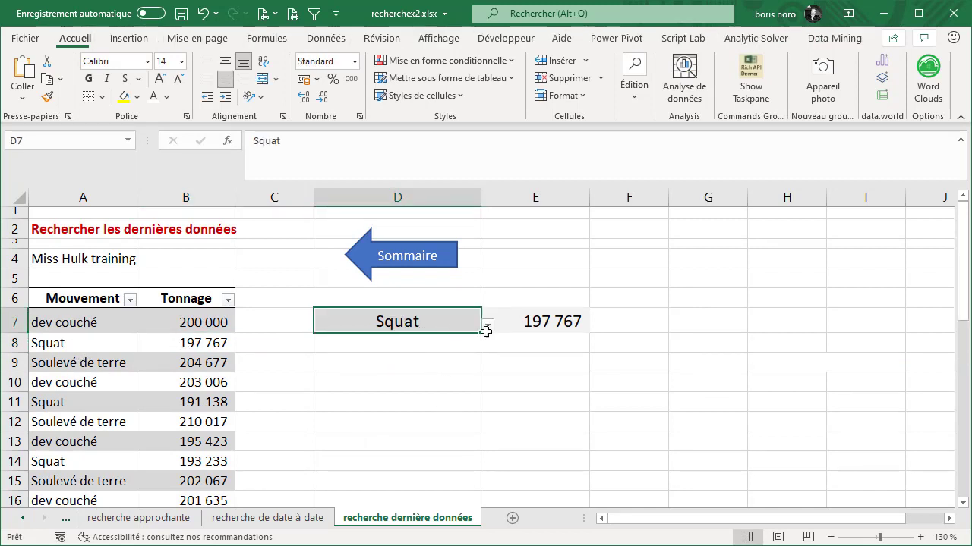
{"action": "left_click", "coordinate": [488, 324]}
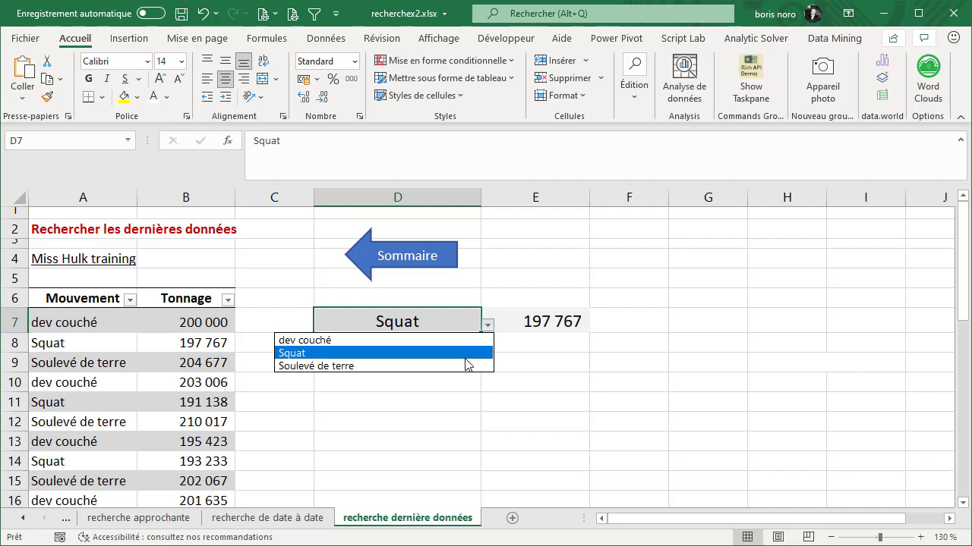
{"action": "left_click", "coordinate": [466, 365]}
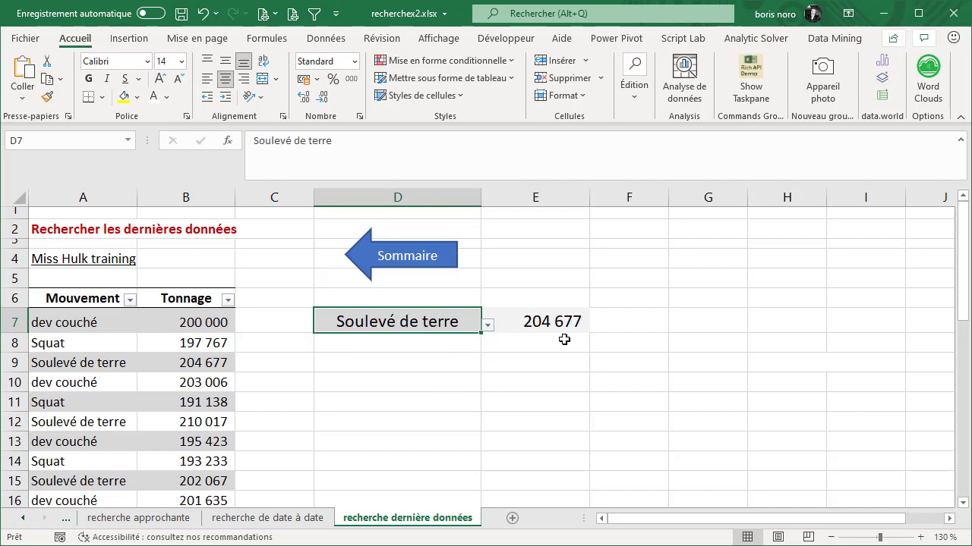
{"action": "left_click", "coordinate": [225, 369]}
{"action": "left_click", "coordinate": [612, 416]}
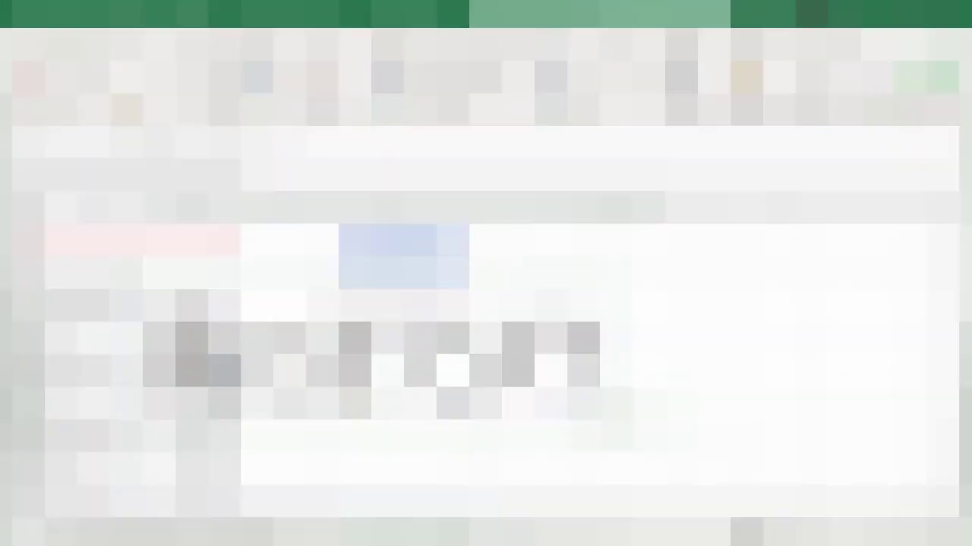